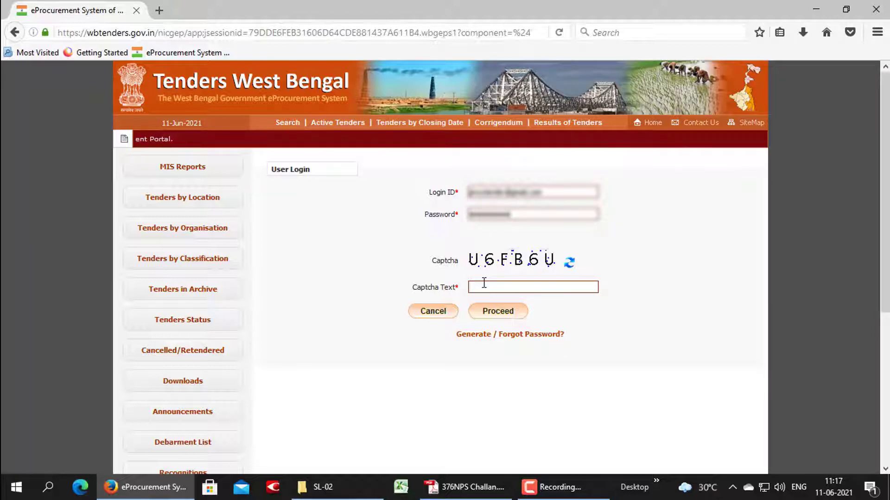
# Enter the captcha text on the User Login form and submit the login details
pyautogui.write('U6FB6U')
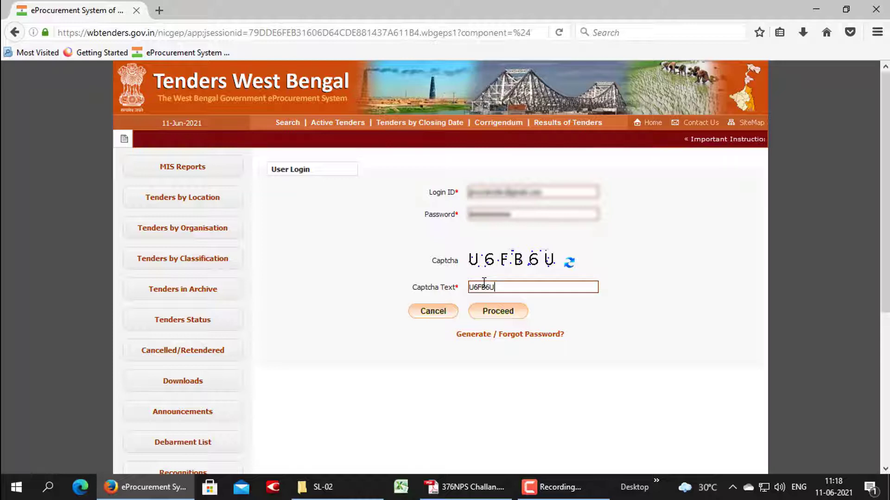
pyautogui.click(487, 311)
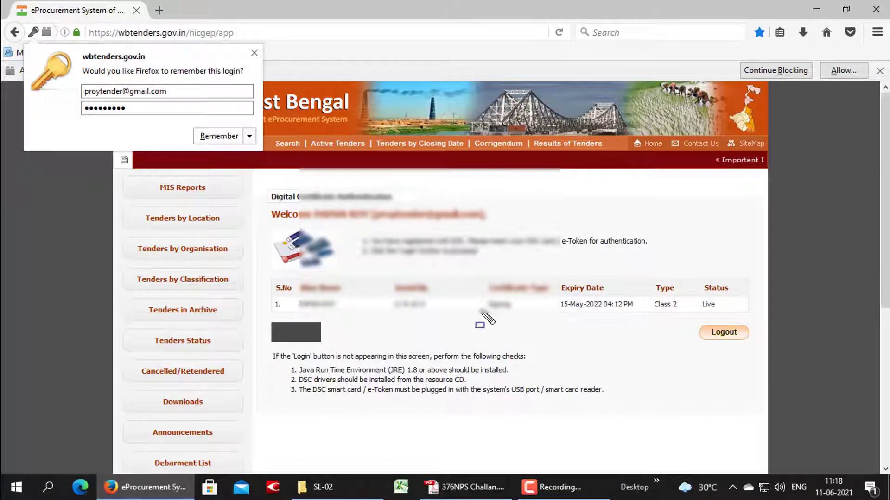
pyautogui.moveTo(272, 286)
pyautogui.mouseDown()
pyautogui.moveTo(373, 314)
pyautogui.moveTo(738, 313)
pyautogui.mouseUp()
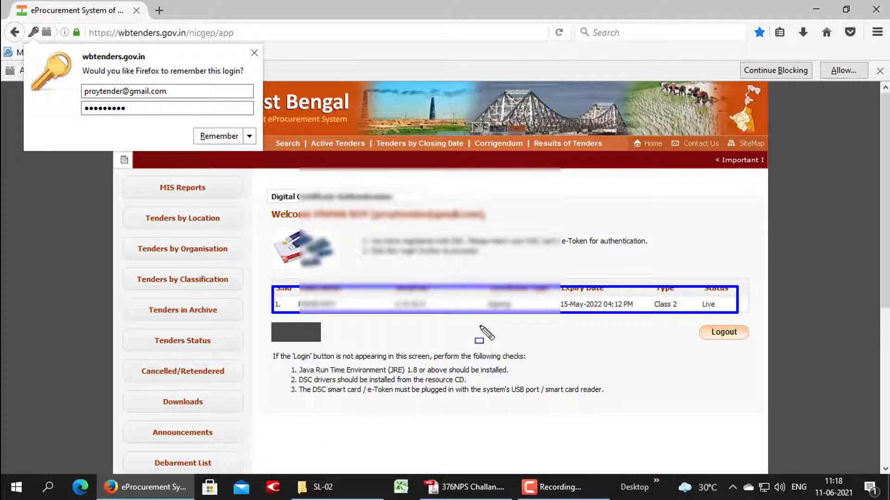
pyautogui.press('Escape')
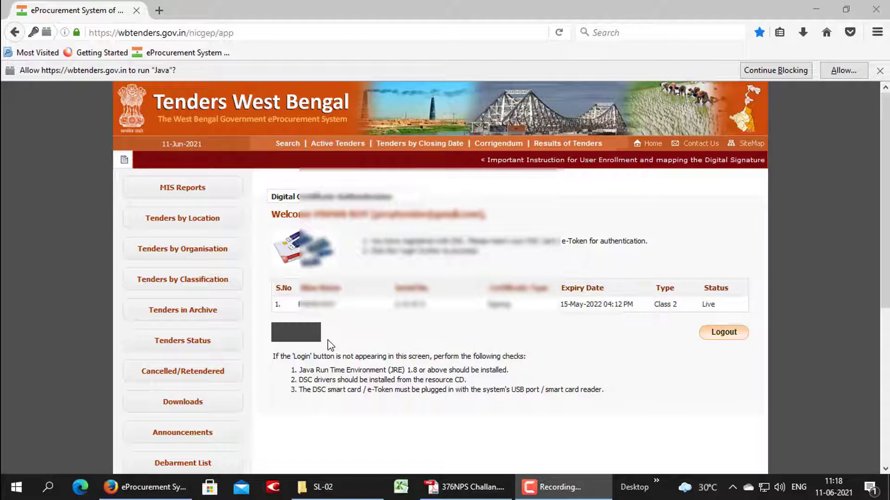
pyautogui.moveTo(261, 312); pyautogui.dragTo(349, 350)
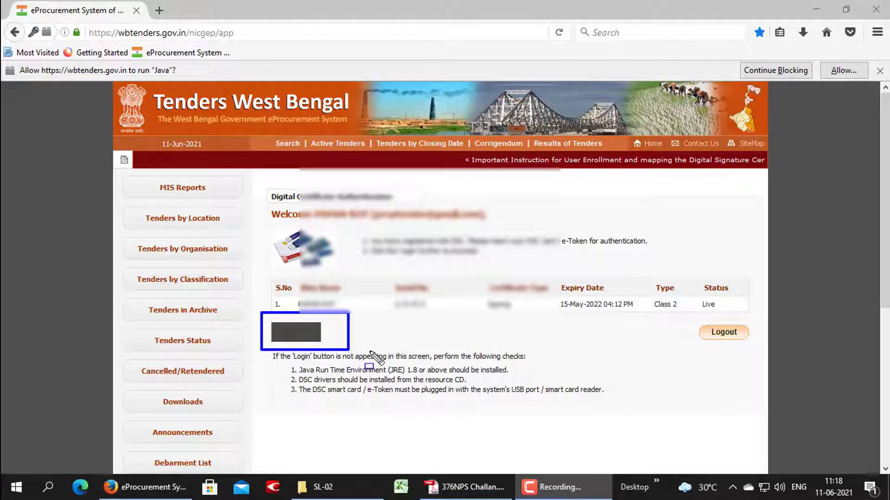
pyautogui.press('Escape')
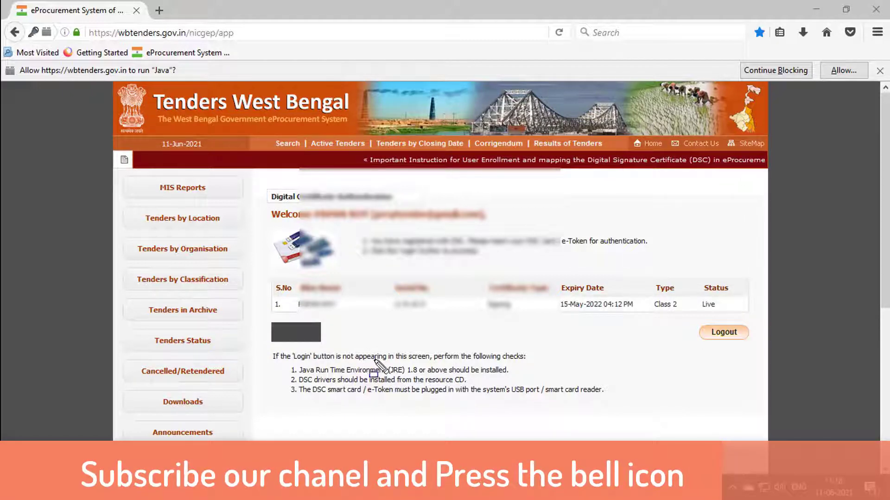
pyautogui.moveTo(293, 365)
pyautogui.mouseDown()
pyautogui.moveTo(300, 379)
pyautogui.moveTo(380, 401)
pyautogui.moveTo(512, 407)
pyautogui.moveTo(554, 397)
pyautogui.mouseUp()
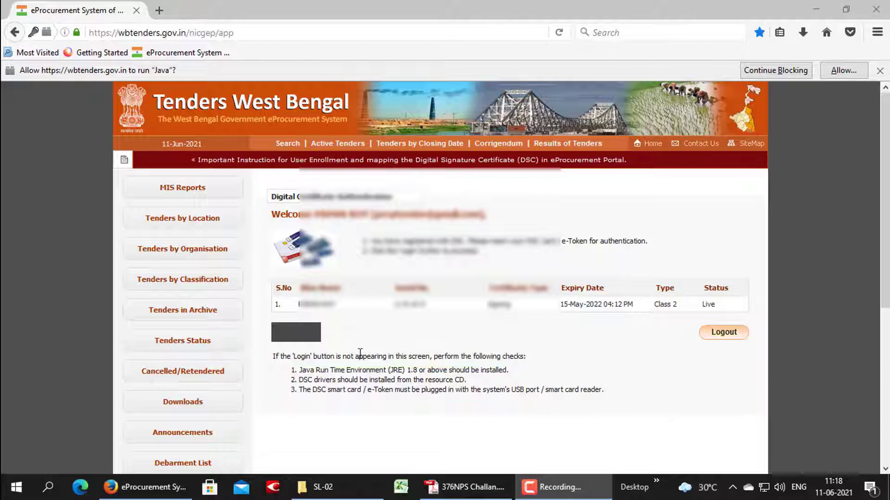
# Allow wbtenders.gov.in to run Java this time so the certificate login control can load
pyautogui.click(301, 327)
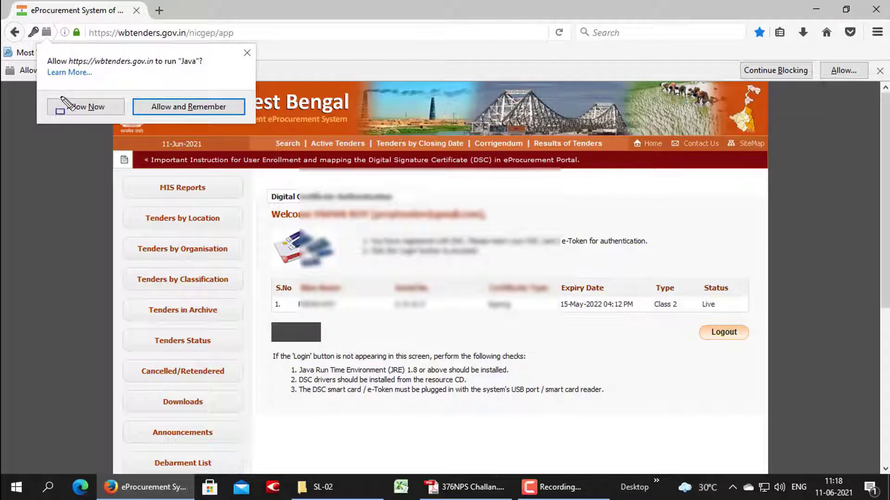
pyautogui.moveTo(51, 101)
pyautogui.mouseDown()
pyautogui.moveTo(93, 118)
pyautogui.moveTo(249, 117)
pyautogui.mouseUp()
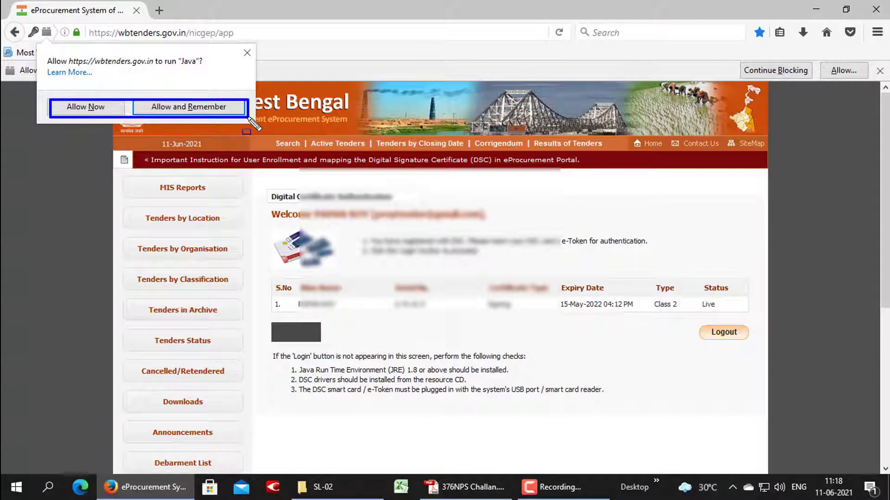
pyautogui.press('Escape')
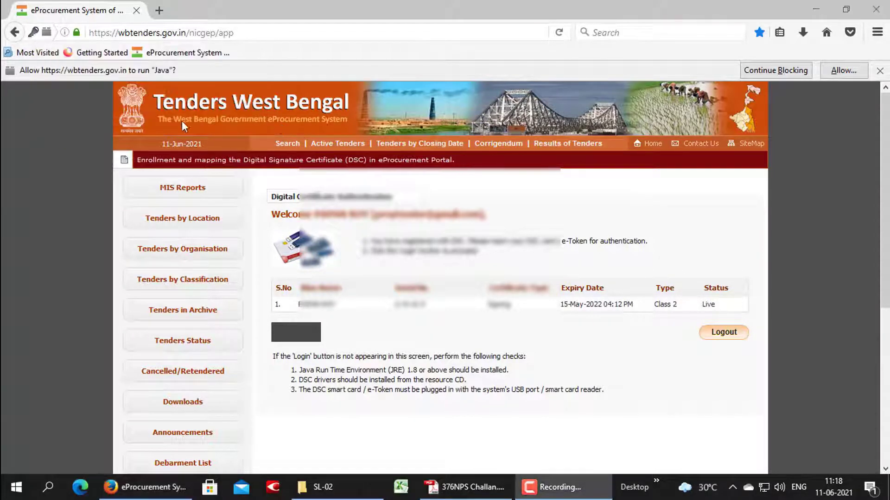
pyautogui.click(282, 326)
pyautogui.click(93, 107)
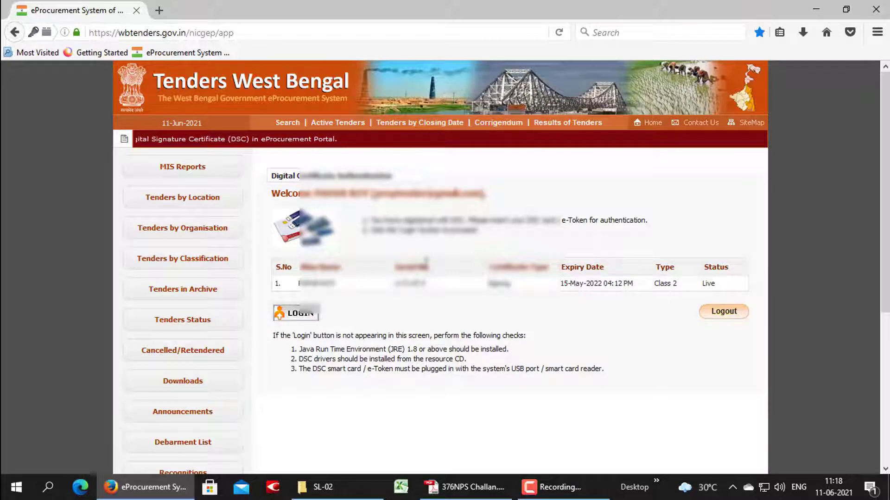
# Log in with the digital signature certificate, entering the token's user PIN to reach the dashboard
pyautogui.moveTo(258, 303); pyautogui.dragTo(348, 330)
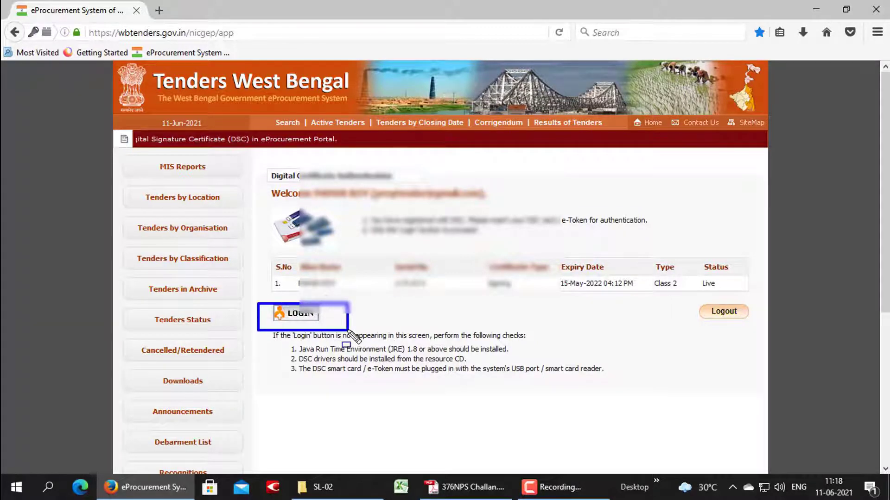
pyautogui.click(313, 319)
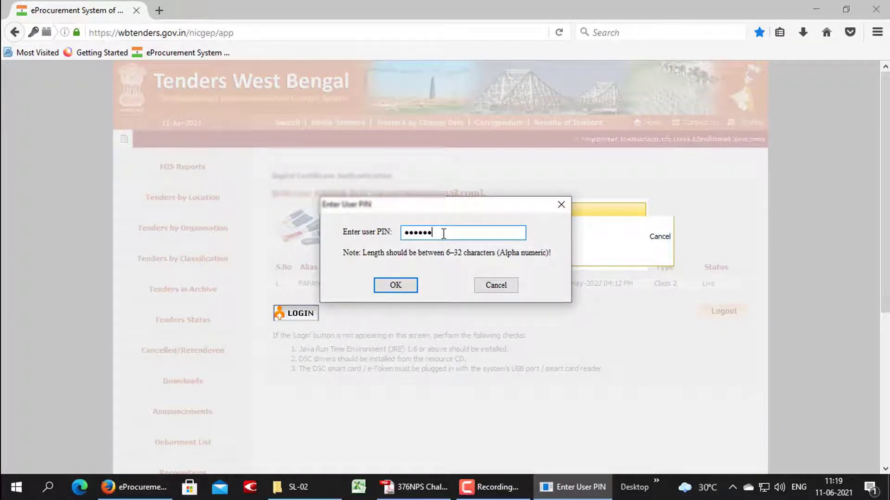
pyautogui.press('Return')
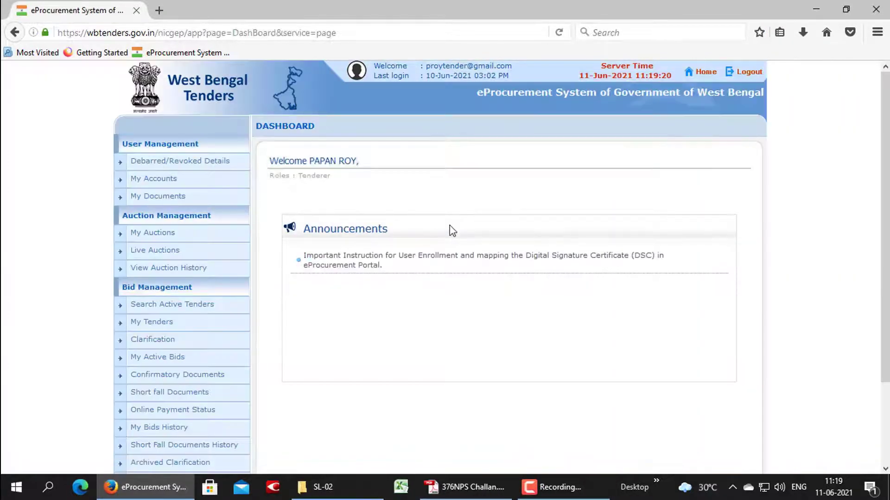
# Open the Search Active Tenders form under Bid Management
pyautogui.scroll(-3, 364, 281)
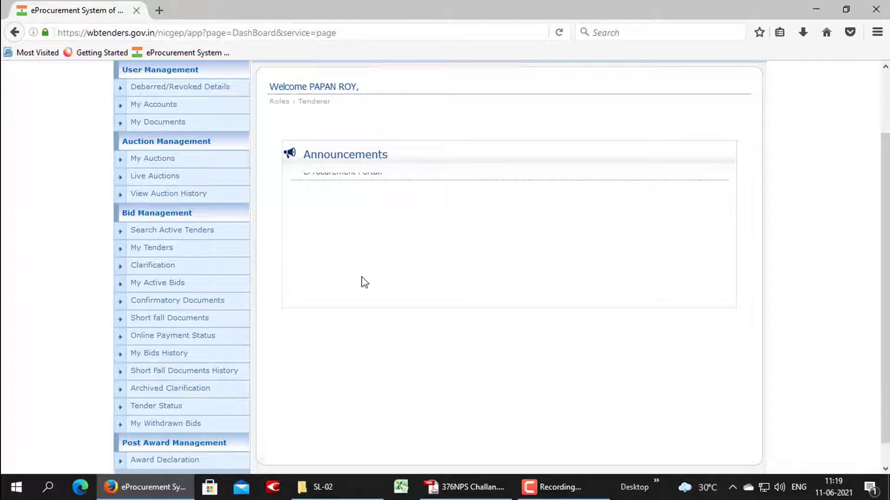
pyautogui.moveTo(115, 239); pyautogui.dragTo(214, 256)
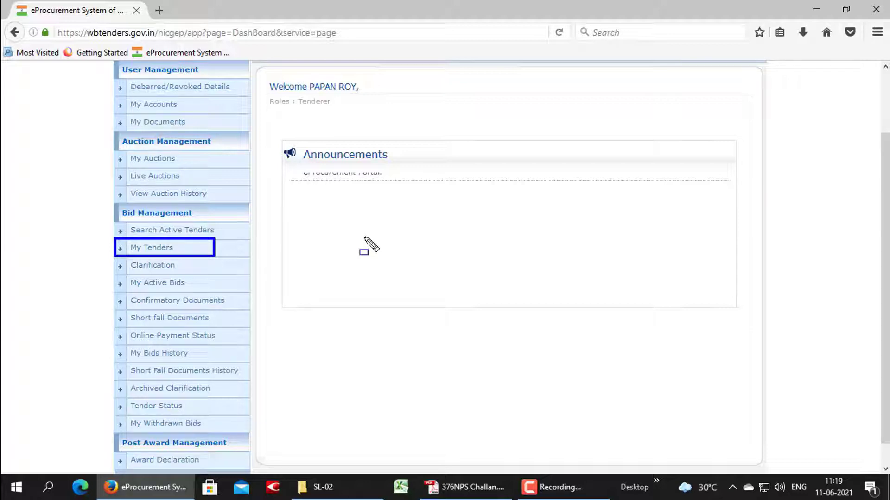
pyautogui.press('Escape')
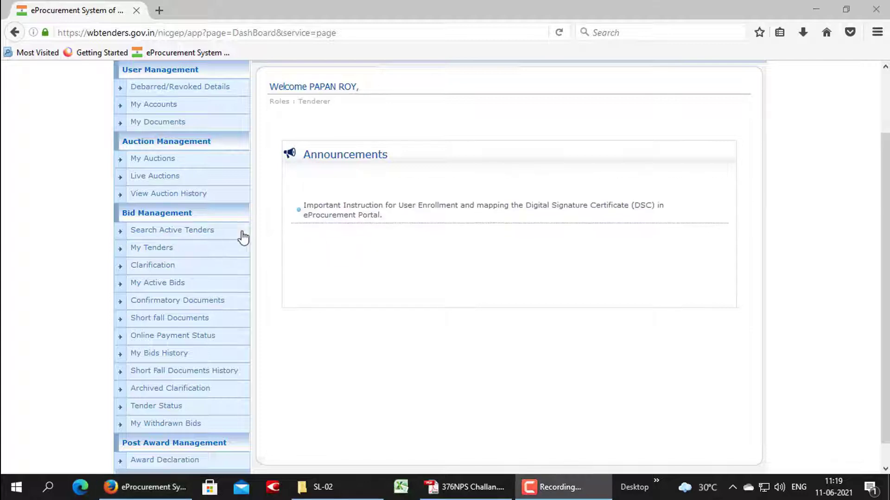
pyautogui.hotkey('ctrl', 'shift', 'd')
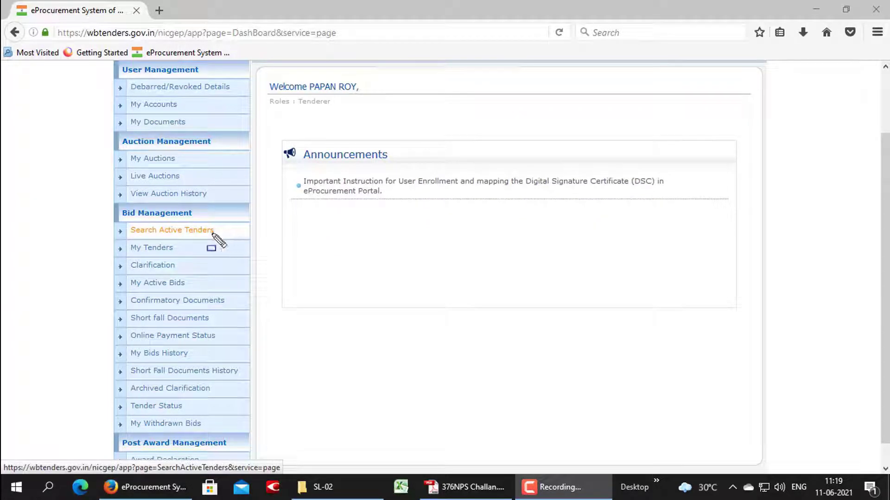
pyautogui.moveTo(123, 222)
pyautogui.mouseDown()
pyautogui.moveTo(199, 248)
pyautogui.moveTo(241, 242)
pyautogui.mouseUp()
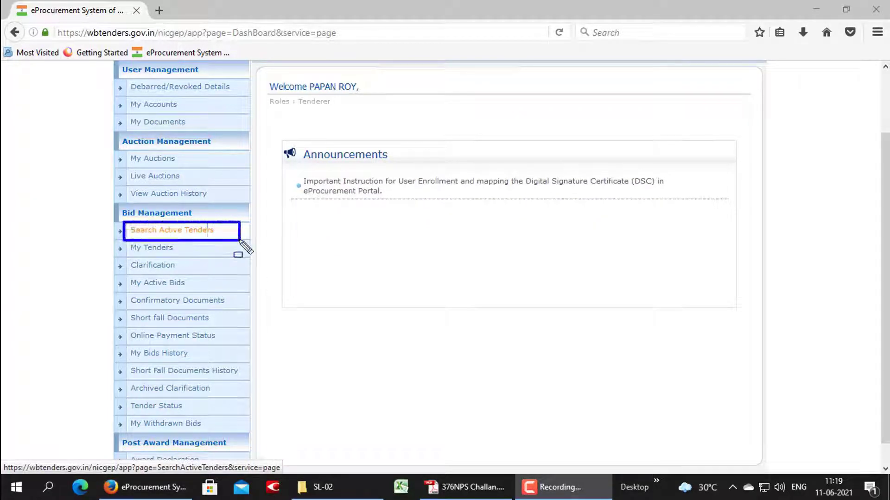
pyautogui.press('Escape')
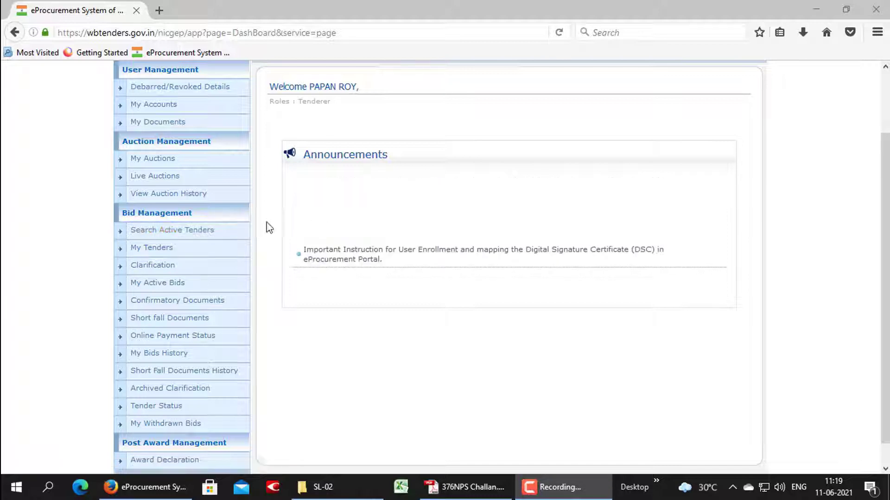
pyautogui.click(198, 233)
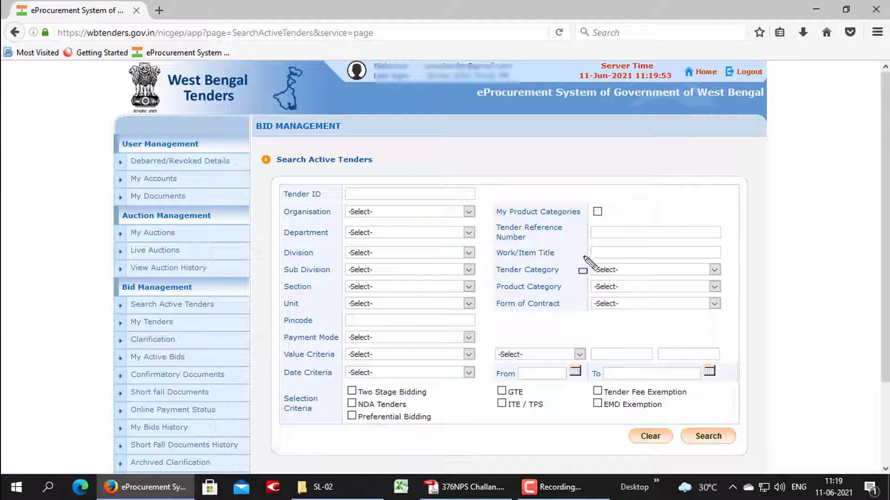
# Examine the active tender search criteria, such as tender ID, organisation, department, tender reference number and value criteria
pyautogui.moveTo(329, 185); pyautogui.dragTo(406, 329)
pyautogui.moveTo(433, 366)
pyautogui.mouseDown()
pyautogui.moveTo(728, 428)
pyautogui.moveTo(745, 413)
pyautogui.mouseUp()
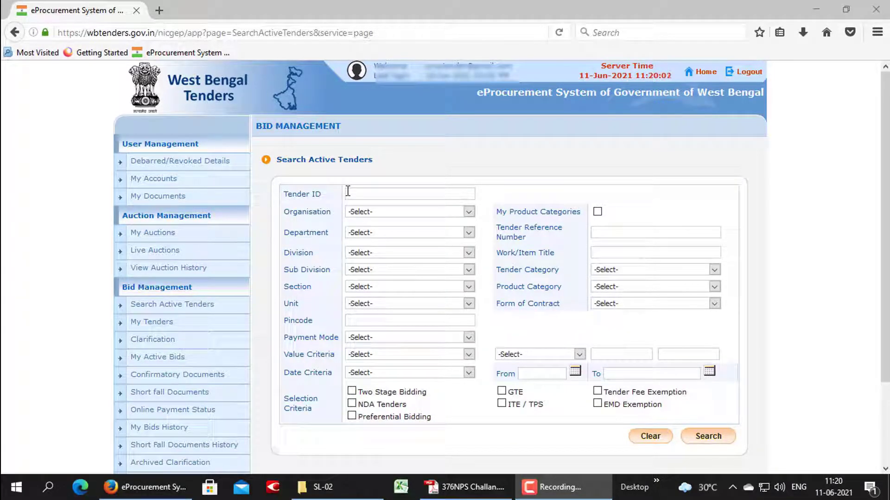
pyautogui.moveTo(337, 184); pyautogui.dragTo(436, 202)
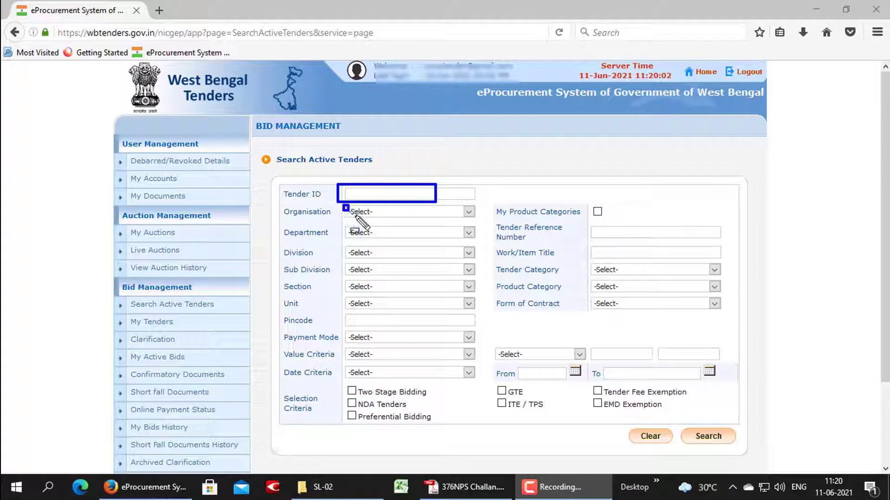
pyautogui.moveTo(344, 206); pyautogui.dragTo(421, 227)
pyautogui.moveTo(346, 231); pyautogui.dragTo(417, 249)
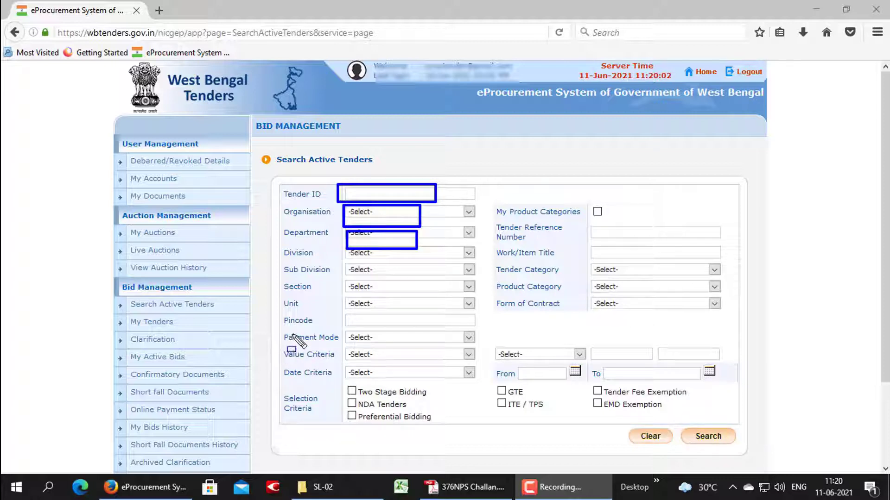
pyautogui.moveTo(281, 333)
pyautogui.mouseDown()
pyautogui.moveTo(371, 361)
pyautogui.moveTo(724, 365)
pyautogui.mouseUp()
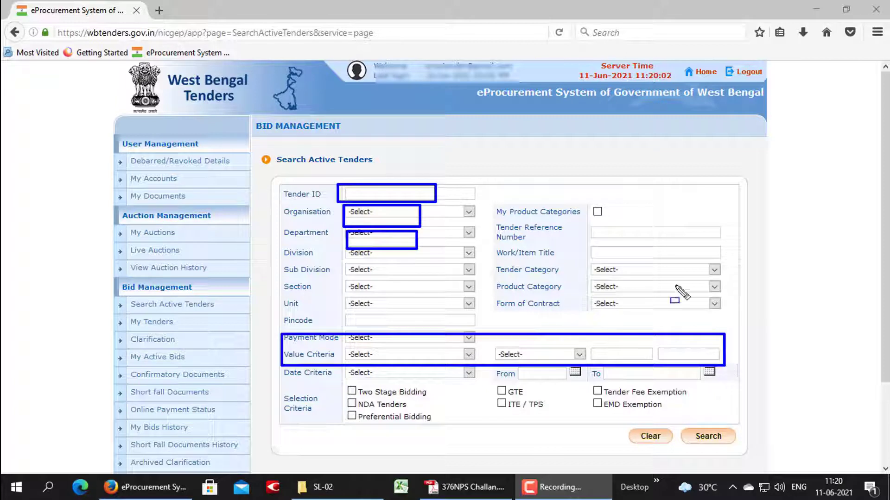
pyautogui.moveTo(588, 221)
pyautogui.mouseDown()
pyautogui.moveTo(652, 239)
pyautogui.moveTo(731, 240)
pyautogui.mouseUp()
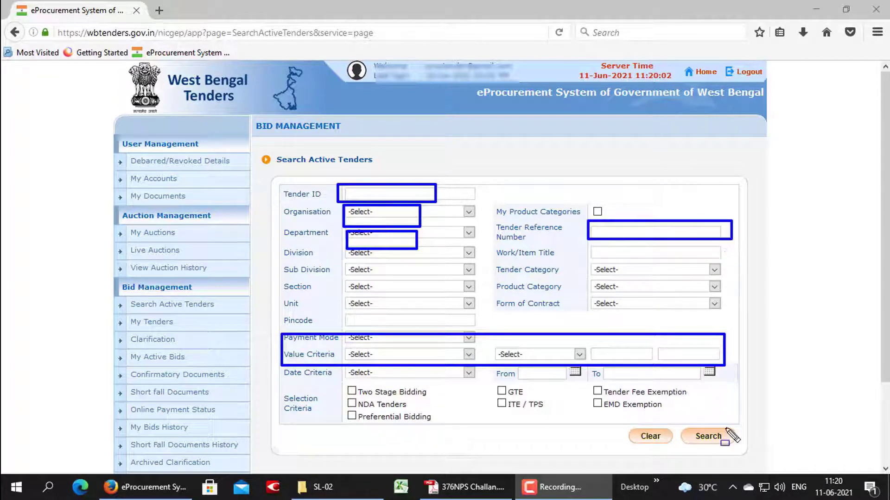
pyautogui.moveTo(688, 422)
pyautogui.mouseDown()
pyautogui.moveTo(702, 439)
pyautogui.moveTo(744, 448)
pyautogui.mouseUp()
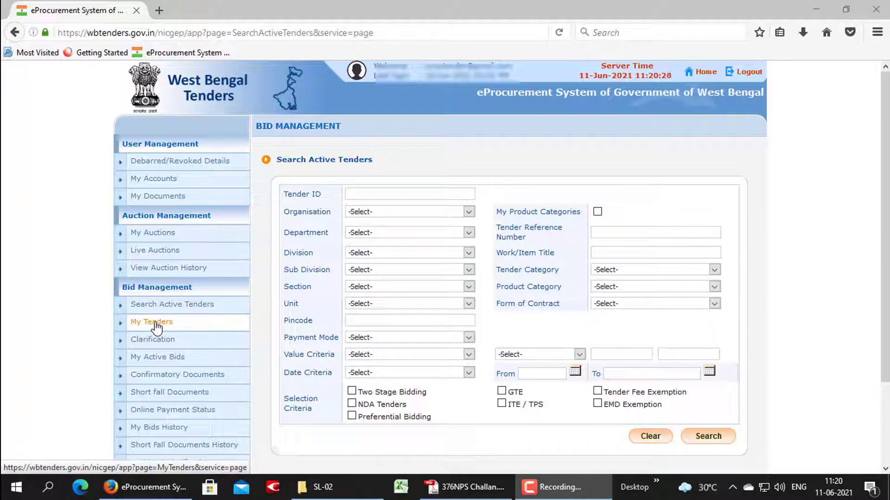
# Open My Tenders and view the details of tender 2021_PHED_331795_2
pyautogui.click(156, 327)
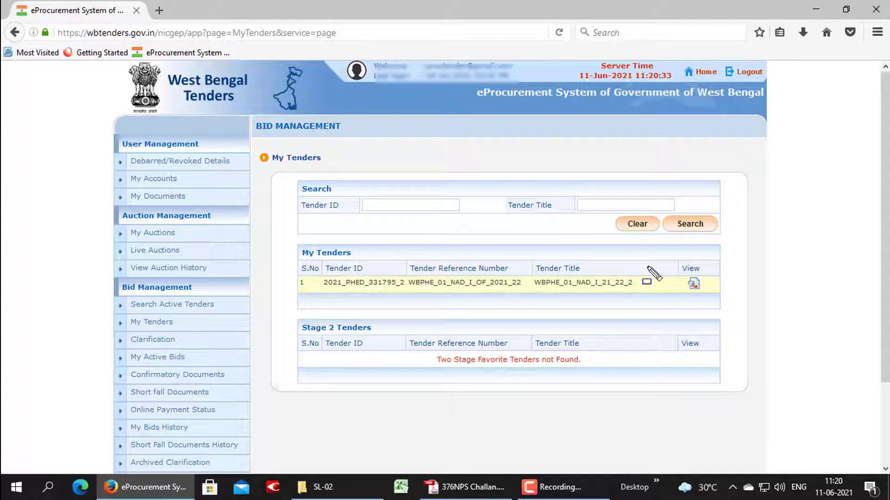
pyautogui.moveTo(670, 265)
pyautogui.mouseDown()
pyautogui.moveTo(690, 291)
pyautogui.moveTo(723, 291)
pyautogui.mouseUp()
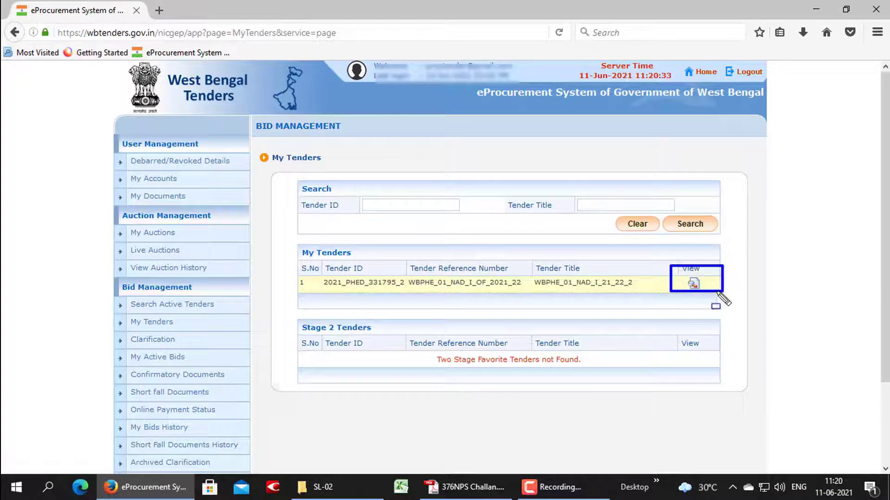
pyautogui.click(693, 285)
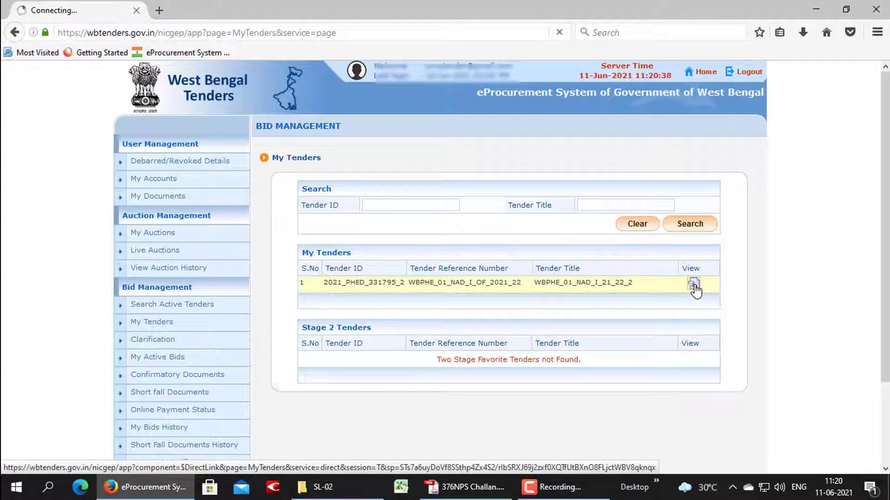
# Examine the tender's Basic Details, the online payment instruments and the cover details
pyautogui.scroll(-5, 694, 289)
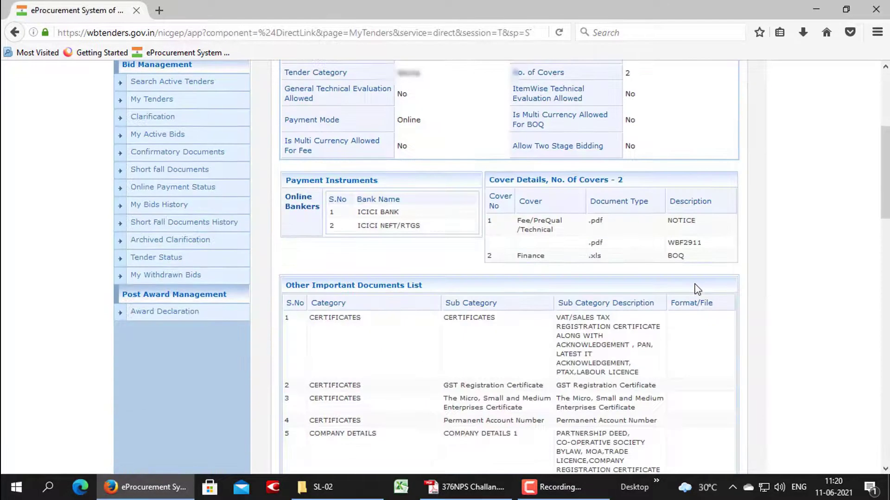
pyautogui.hotkey('ctrl', '-')
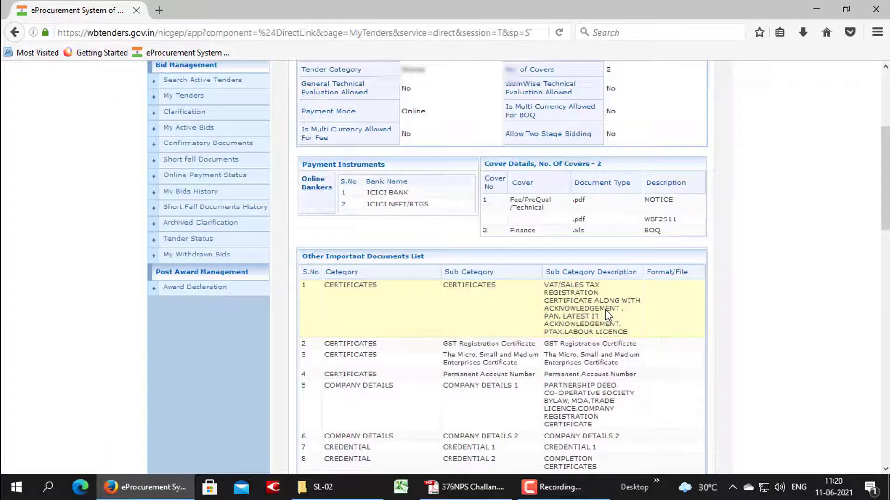
pyautogui.scroll(2, 605, 310)
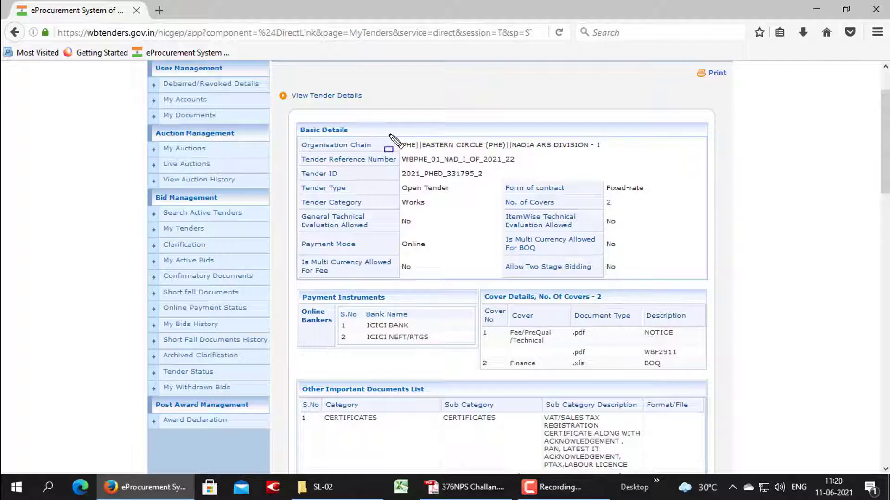
pyautogui.moveTo(306, 132); pyautogui.dragTo(472, 229)
pyautogui.moveTo(511, 251); pyautogui.dragTo(687, 291)
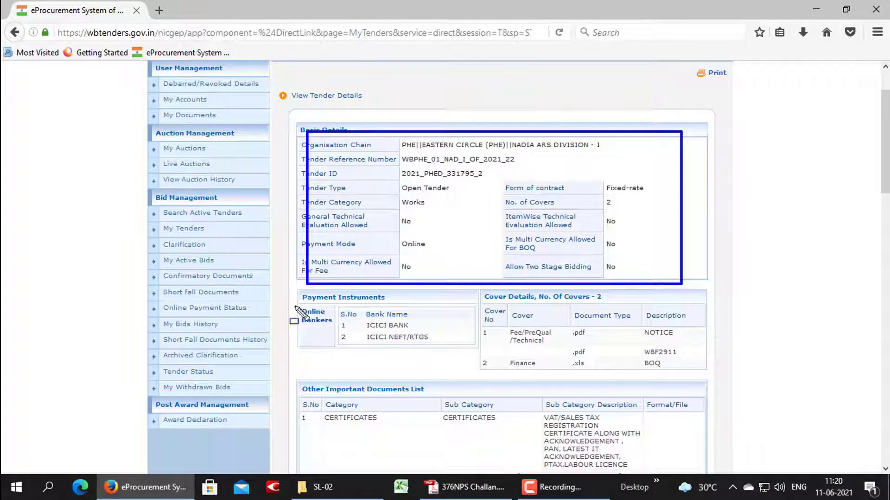
pyautogui.moveTo(295, 307)
pyautogui.mouseDown()
pyautogui.moveTo(410, 357)
pyautogui.moveTo(470, 359)
pyautogui.mouseUp()
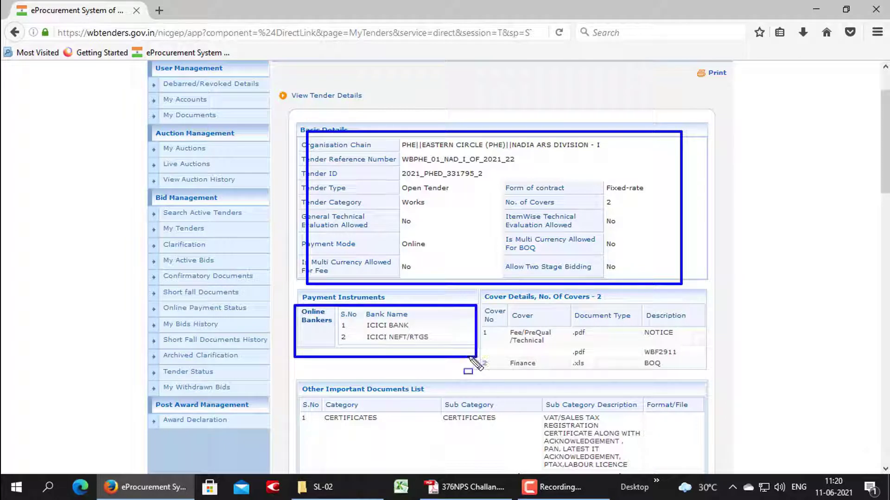
pyautogui.moveTo(497, 323)
pyautogui.mouseDown()
pyautogui.moveTo(591, 373)
pyautogui.moveTo(698, 376)
pyautogui.mouseUp()
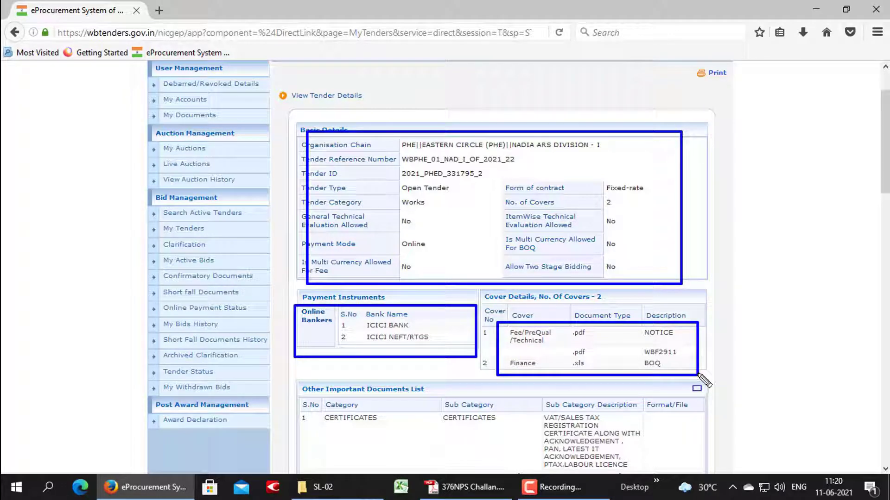
pyautogui.press('Escape')
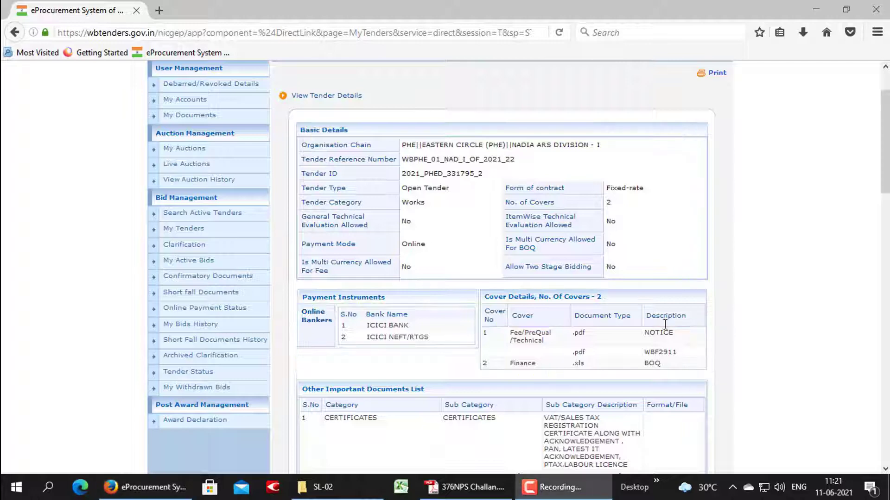
# Review the Other Important Documents List, the EMD fee details, the work item details and the critical dates
pyautogui.scroll(-5, 657, 305)
pyautogui.scroll(-2, 657, 310)
pyautogui.scroll(2, 657, 309)
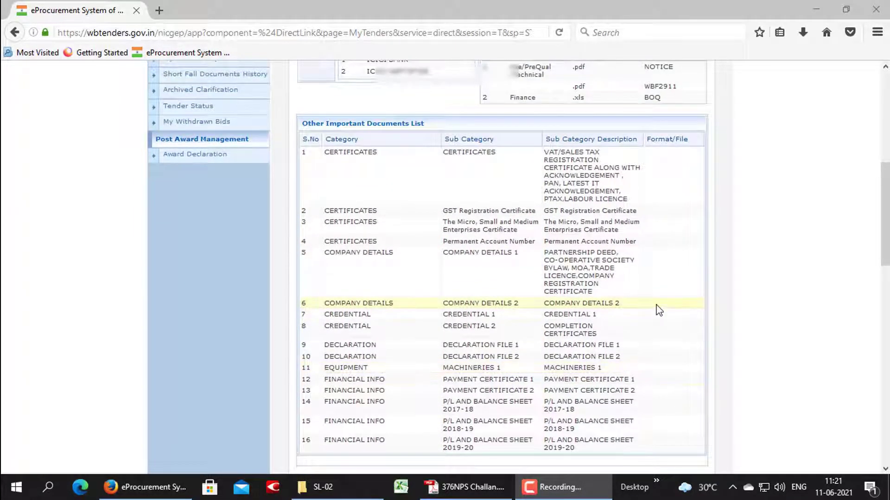
pyautogui.moveTo(295, 107)
pyautogui.mouseDown()
pyautogui.moveTo(320, 218)
pyautogui.moveTo(542, 408)
pyautogui.moveTo(616, 458)
pyautogui.moveTo(716, 462)
pyautogui.mouseUp()
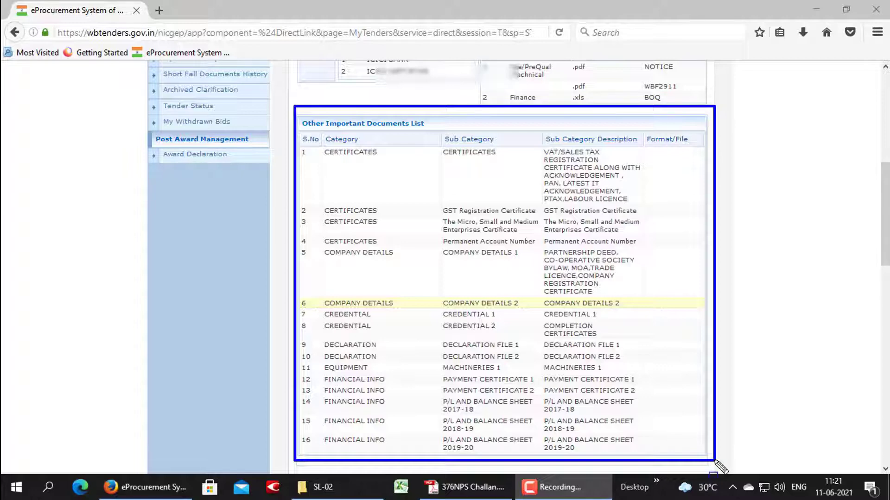
pyautogui.press('Escape')
pyautogui.scroll(-7, 649, 381)
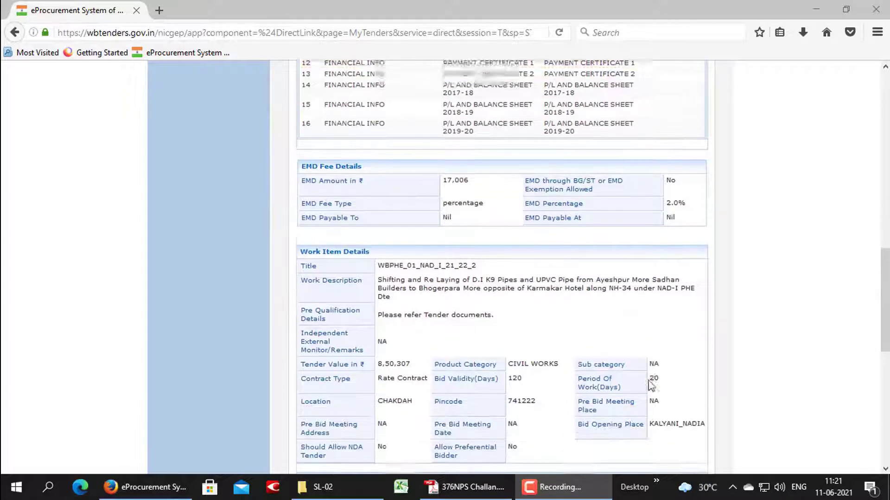
pyautogui.scroll(-3, 651, 385)
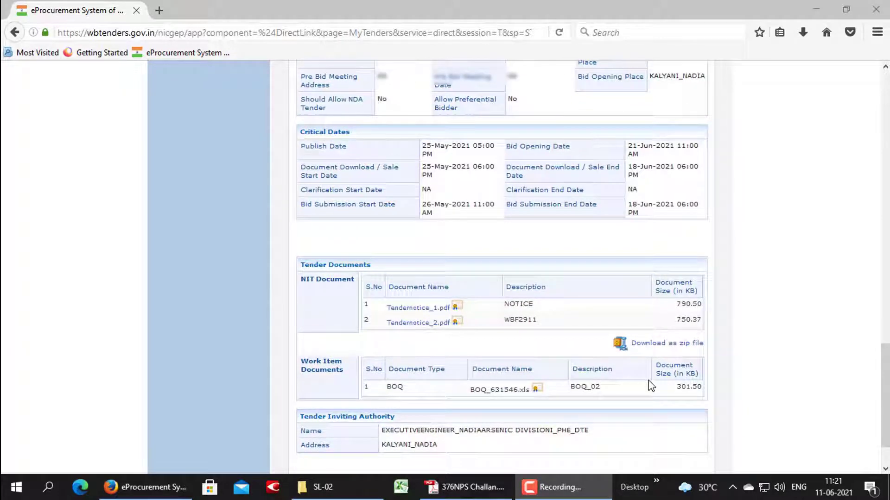
# Examine the NIT documents, the zip download option for the tender documents and the option to continue bidding
pyautogui.hotkey('ctrl', 'shift', 'd')
pyautogui.moveTo(597, 330)
pyautogui.mouseDown()
pyautogui.moveTo(645, 361)
pyautogui.moveTo(732, 360)
pyautogui.mouseUp()
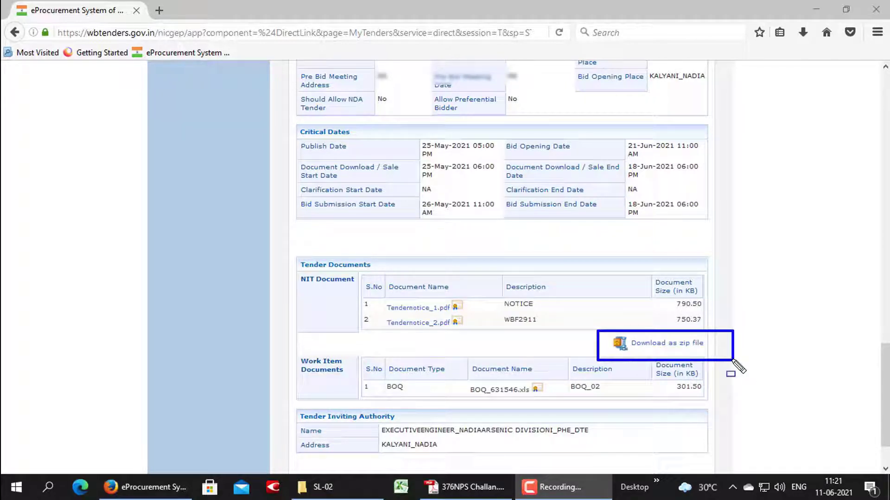
pyautogui.press('Escape')
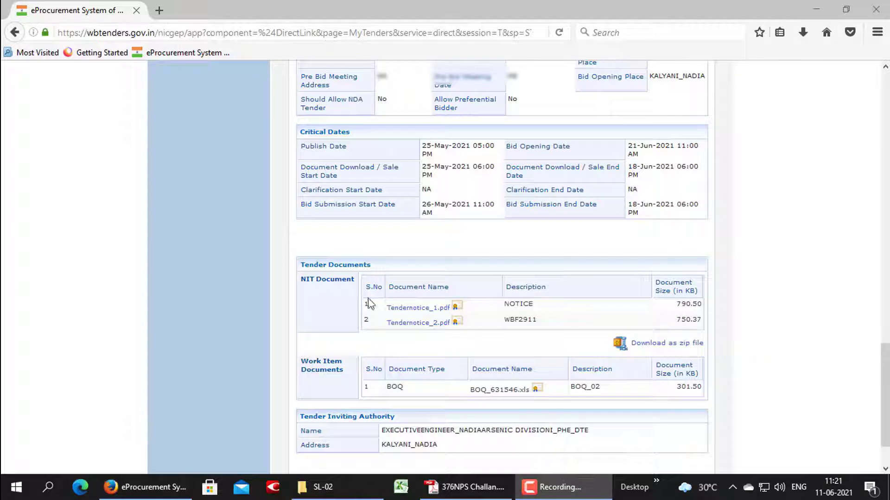
pyautogui.moveTo(367, 297)
pyautogui.mouseDown()
pyautogui.moveTo(409, 323)
pyautogui.moveTo(570, 337)
pyautogui.mouseUp()
pyautogui.press('Escape')
pyautogui.scroll(-3, 669, 407)
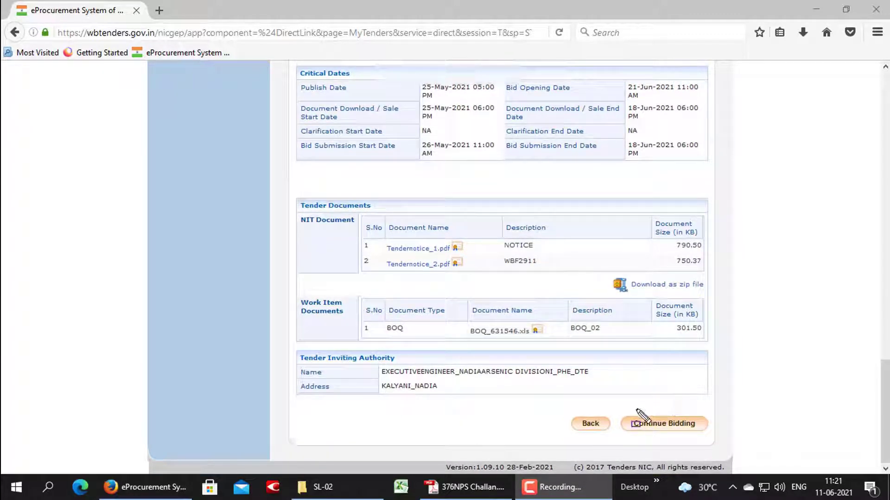
pyautogui.moveTo(624, 408); pyautogui.dragTo(719, 438)
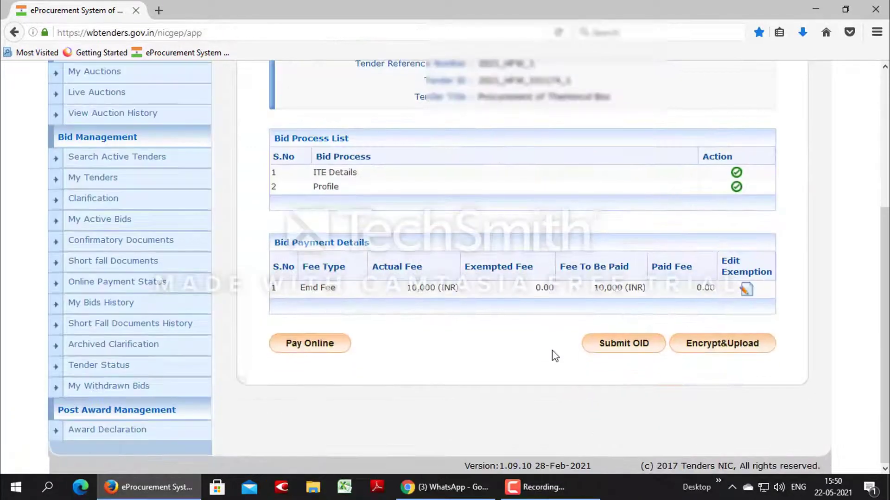
# Start the online payment of the EMD fee for tender 2021_HFW_331174_1 and confirm the payment details
pyautogui.click(322, 346)
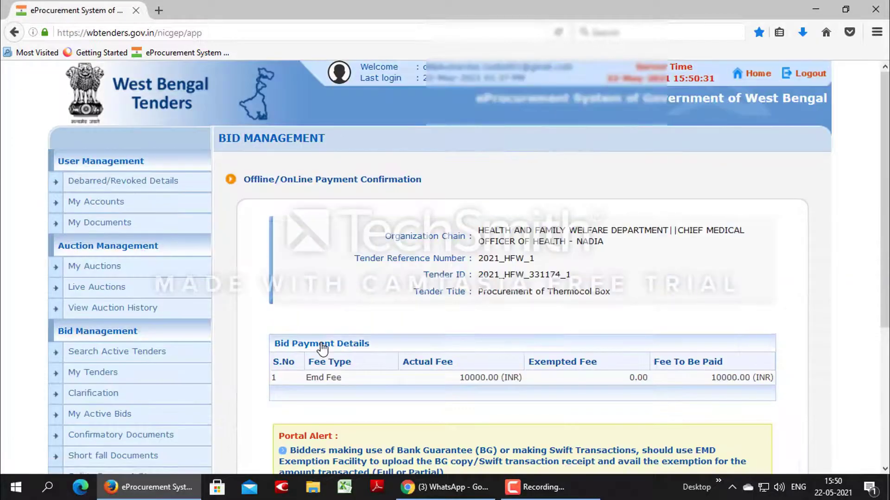
pyautogui.scroll(-3, 322, 343)
pyautogui.click(723, 373)
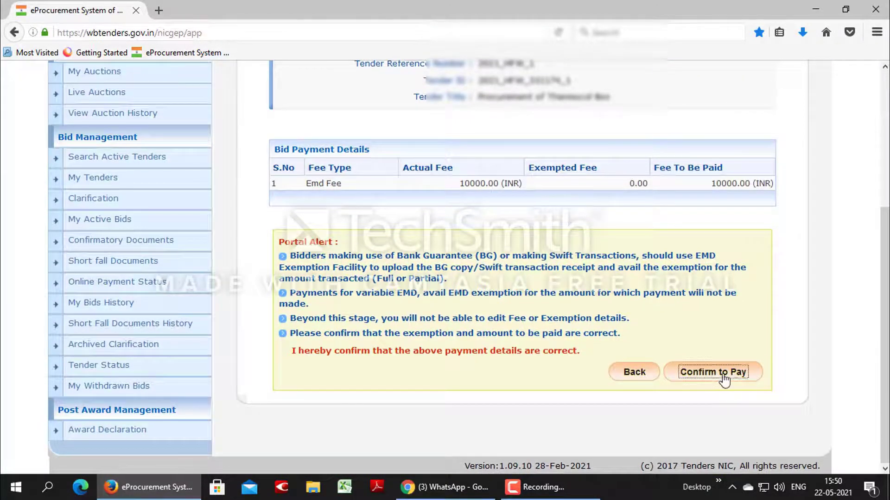
pyautogui.click(617, 258)
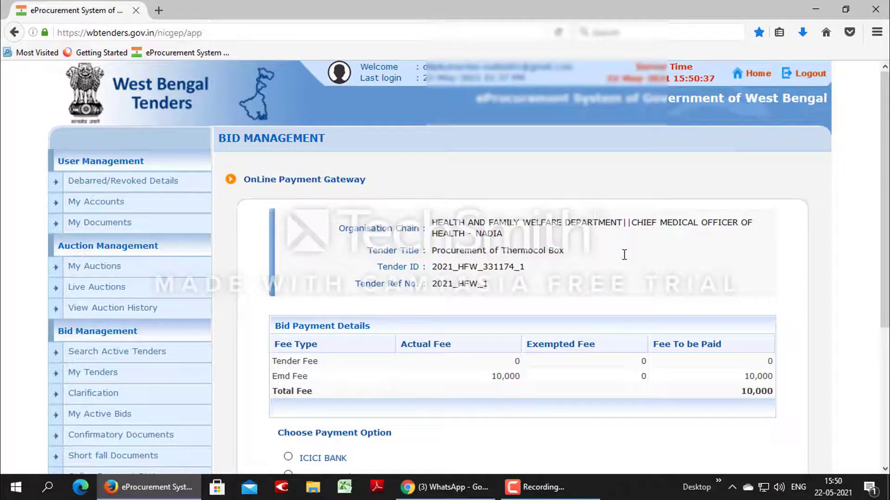
# Choose ICICI BANK as the payment option and submit it
pyautogui.scroll(-4, 624, 254)
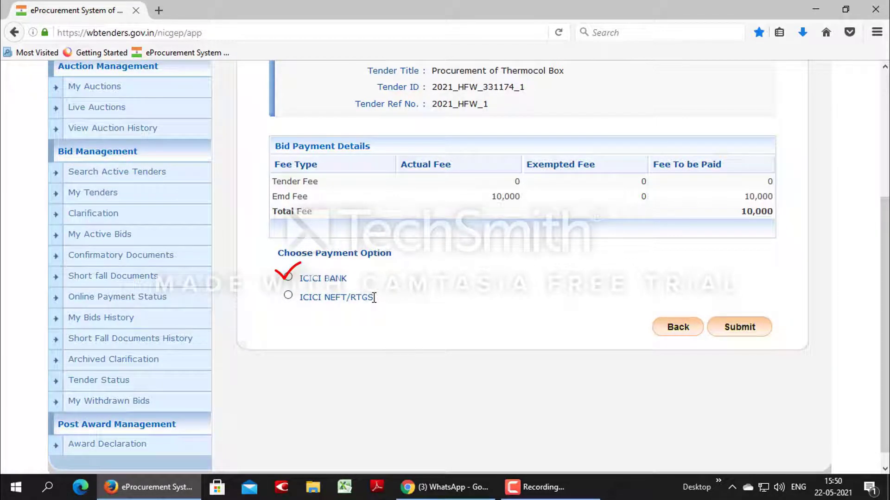
pyautogui.click(287, 277)
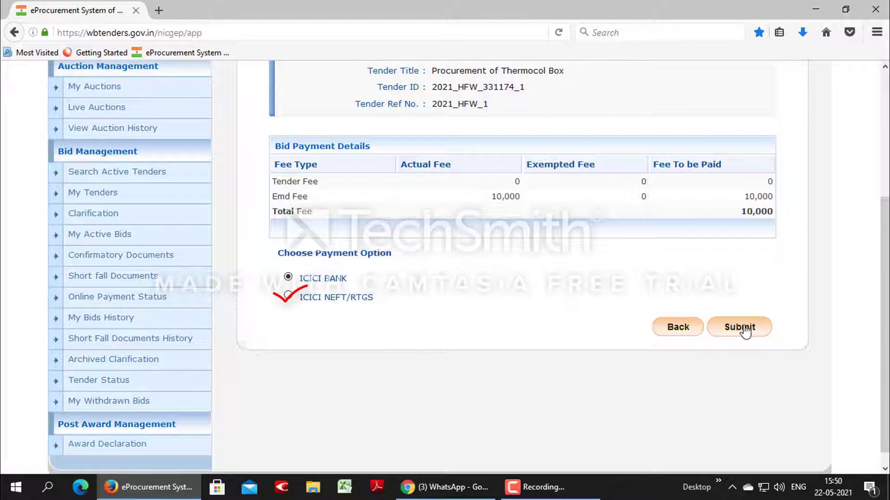
pyautogui.click(287, 297)
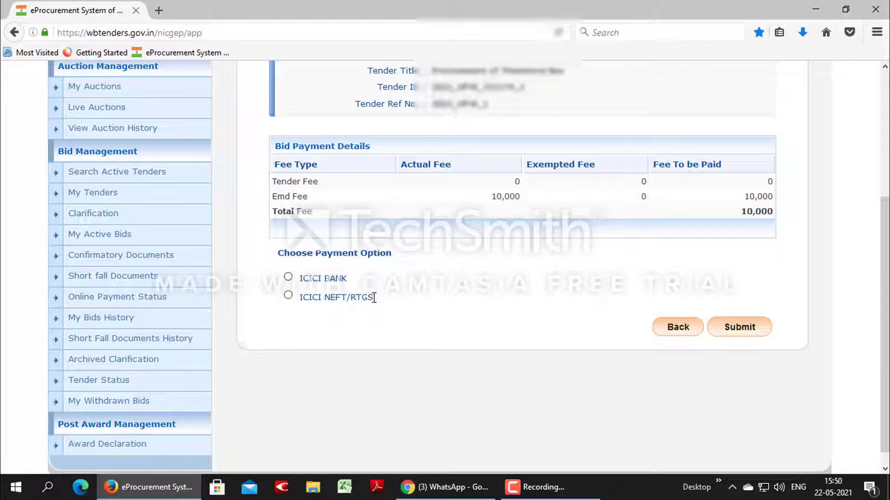
pyautogui.click(288, 277)
pyautogui.click(741, 328)
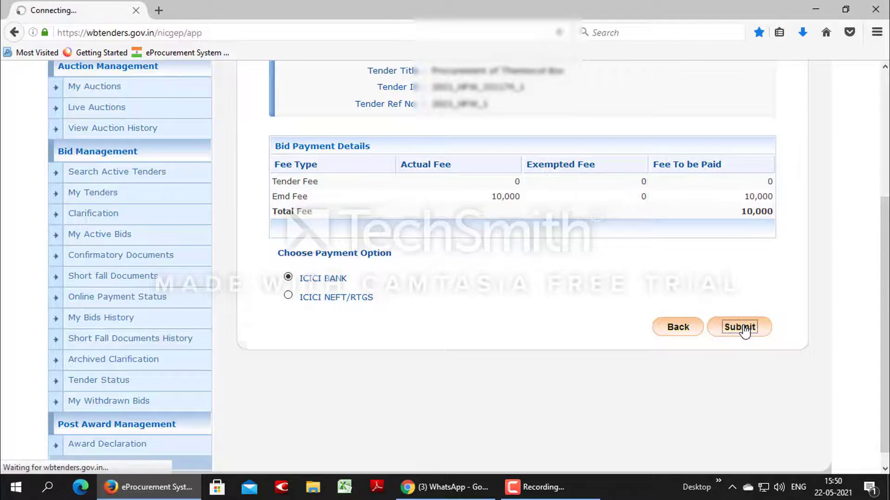
# Agree to the ICICI BANK redirection terms and accept the payment gateway's Terms & Conditions
pyautogui.scroll(-5, 705, 347)
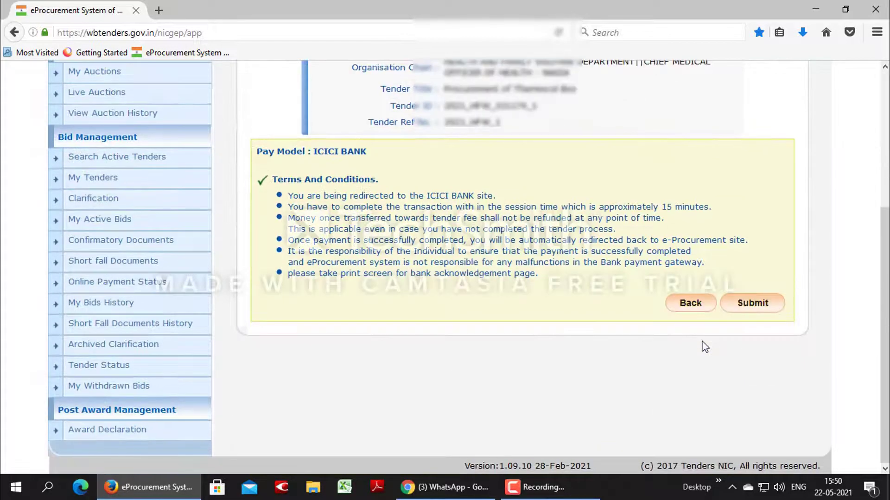
pyautogui.click(760, 308)
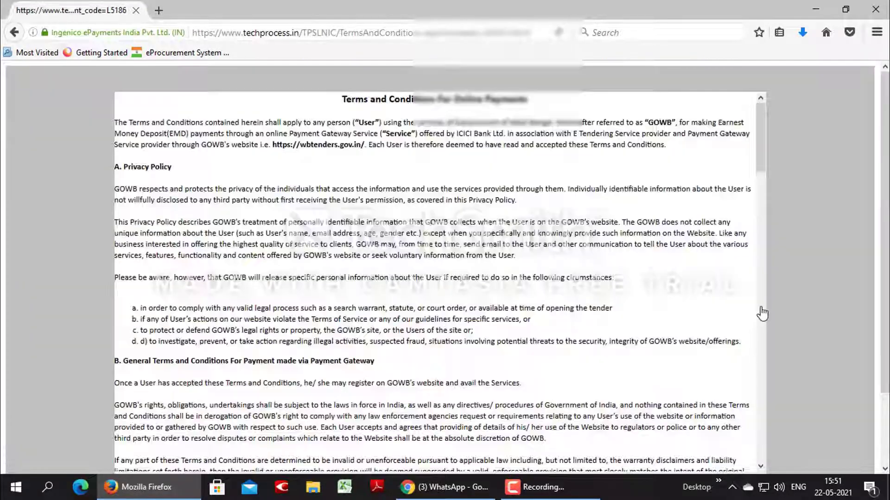
pyautogui.scroll(-15, 588, 323)
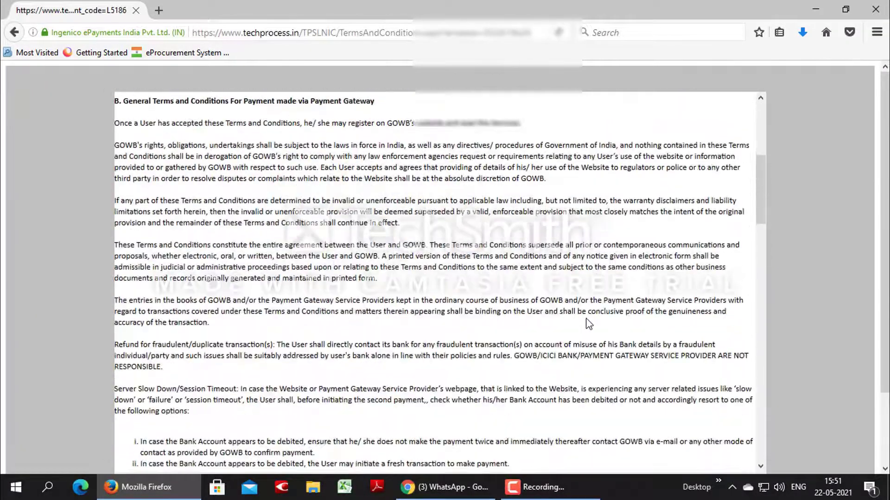
pyautogui.scroll(-15, 588, 319)
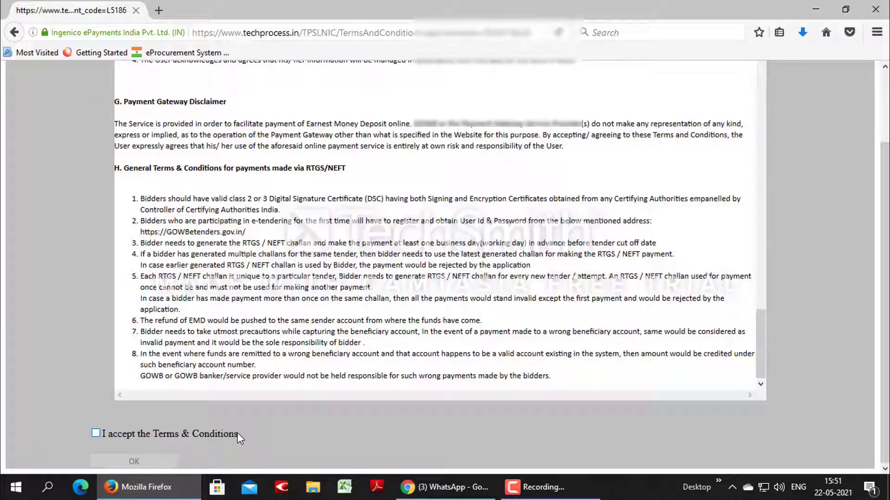
pyautogui.click(219, 436)
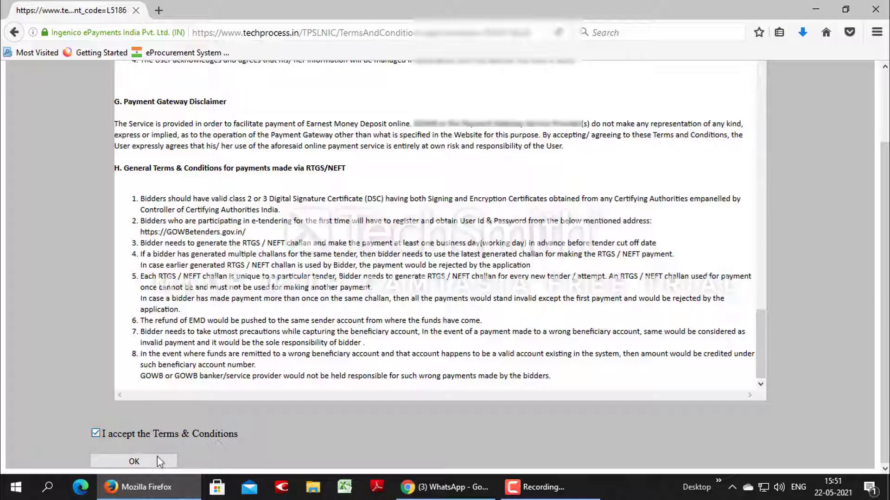
pyautogui.click(135, 462)
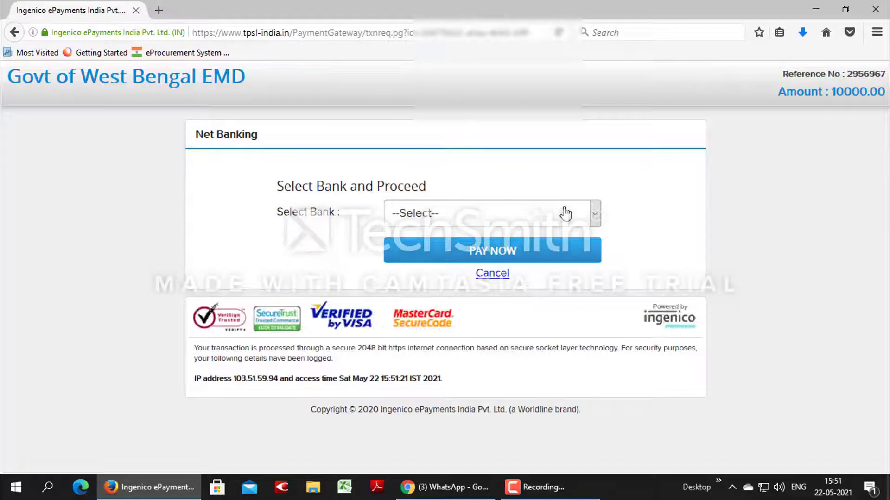
# Select Canara Bank for net banking and proceed with the EMD payment
pyautogui.click(572, 215)
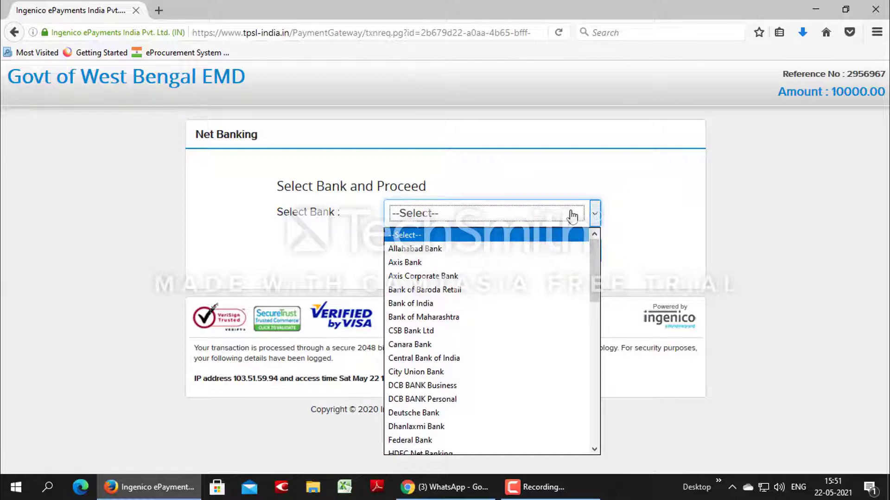
pyautogui.click(573, 217)
pyautogui.click(573, 217)
pyautogui.press('c')
pyautogui.press('c')
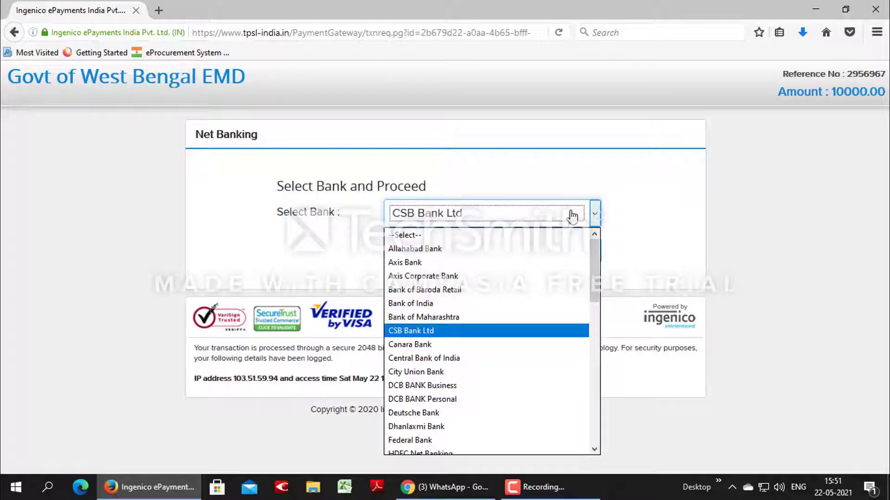
pyautogui.click(573, 216)
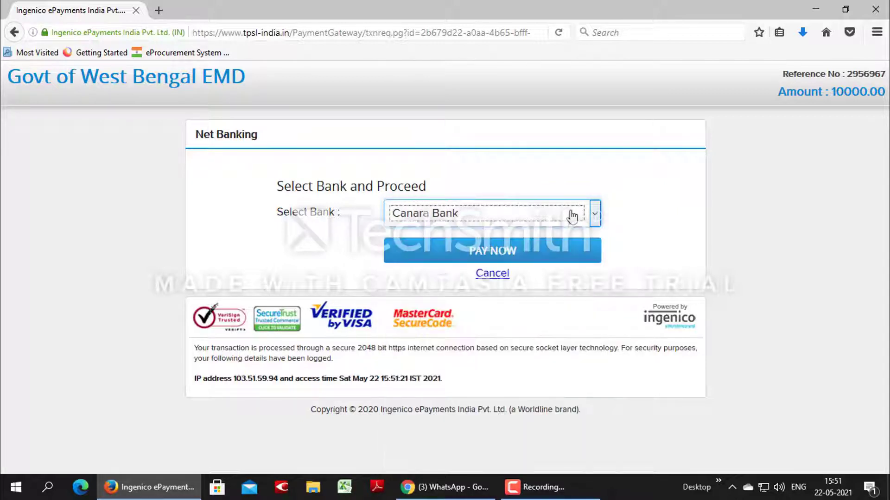
pyautogui.click(556, 251)
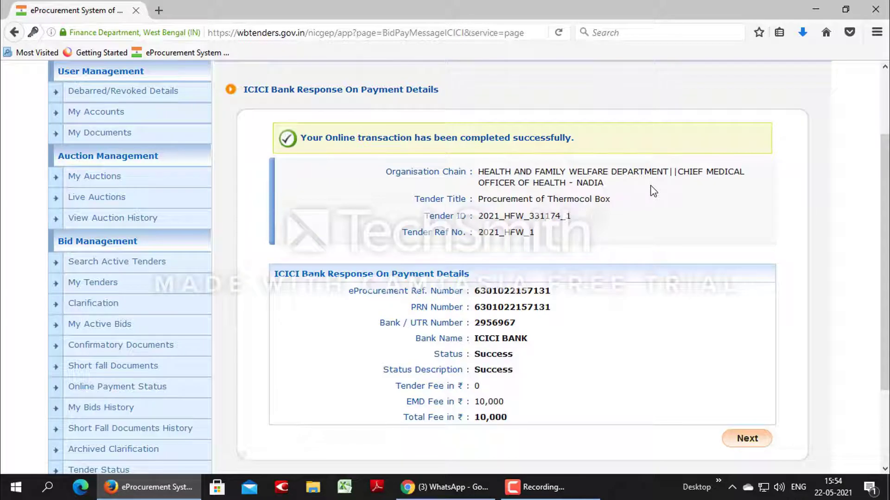
# Review the ICICI Bank response on the payment details, including status, reference numbers and fees
pyautogui.hotkey('ctrl', '-')
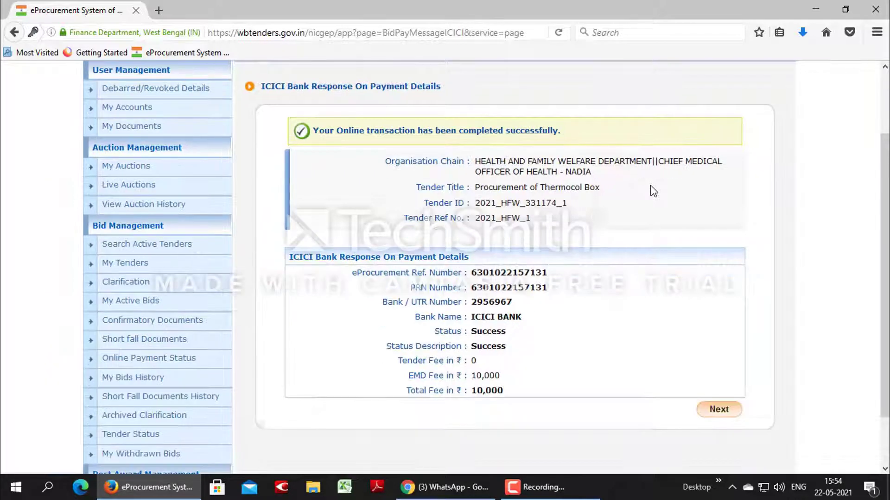
pyautogui.scroll(3, 652, 188)
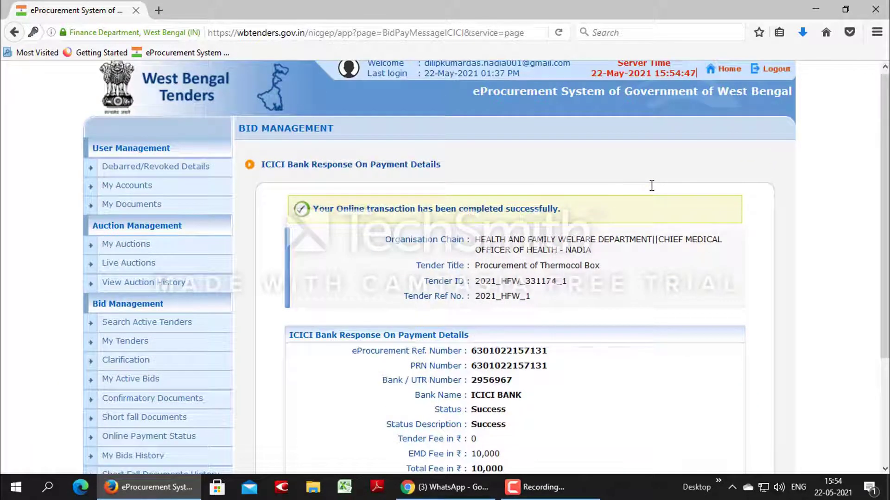
pyautogui.hotkey('ctrl', '-')
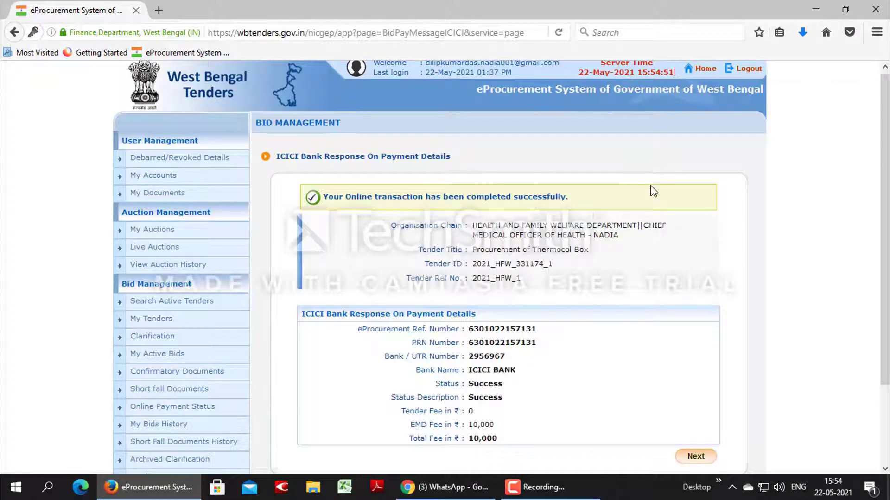
# Open Snipping Tool and capture the ICICI Bank payment response page as a new snip
pyautogui.press('super')
pyautogui.write('s')
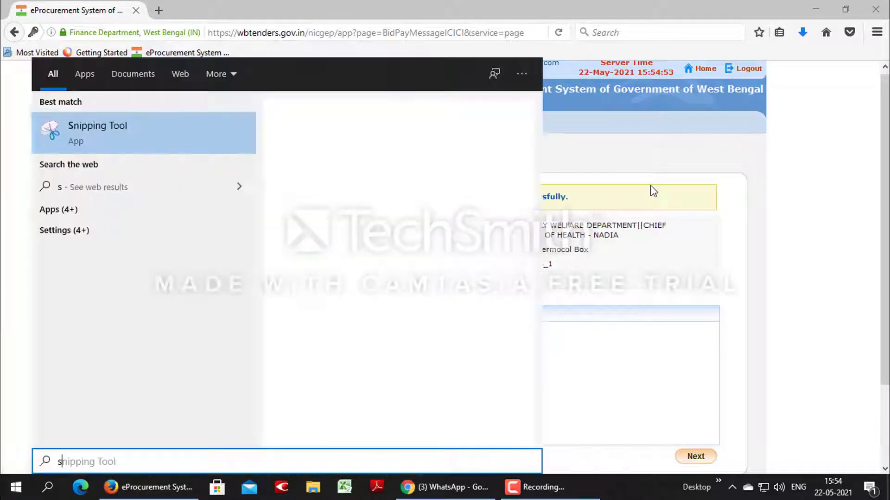
pyautogui.click(199, 126)
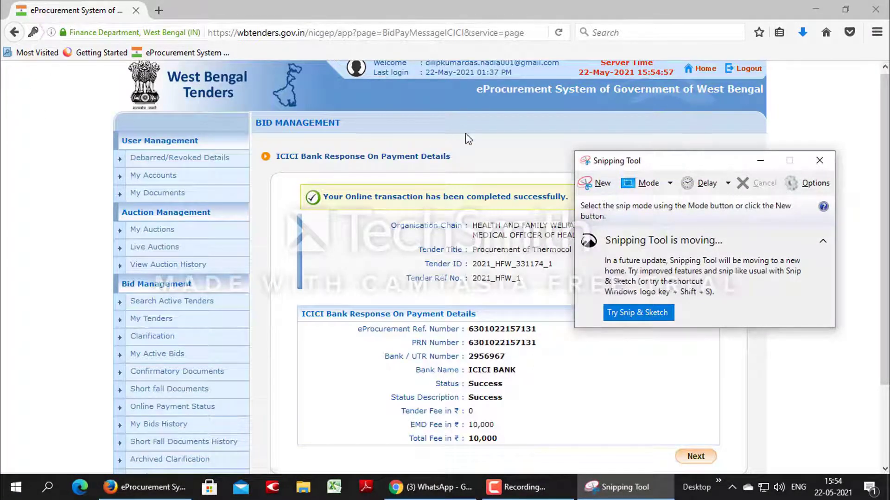
pyautogui.click(591, 187)
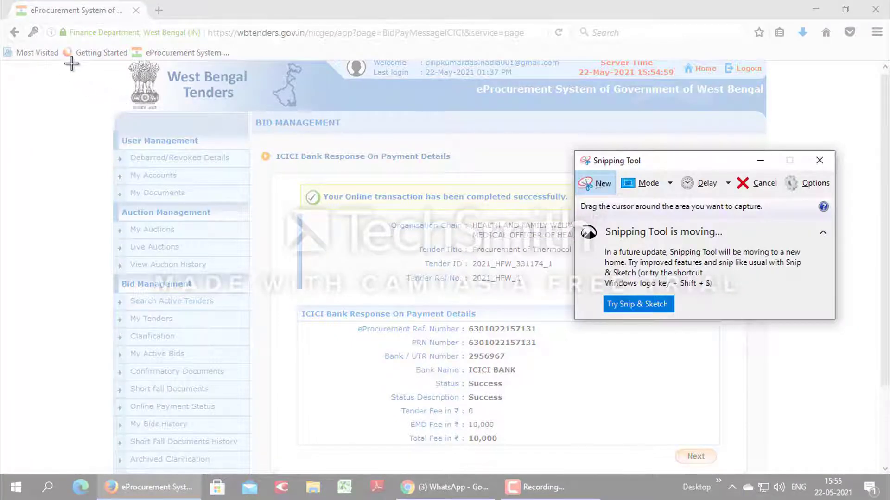
pyautogui.moveTo(72, 63); pyautogui.dragTo(865, 477)
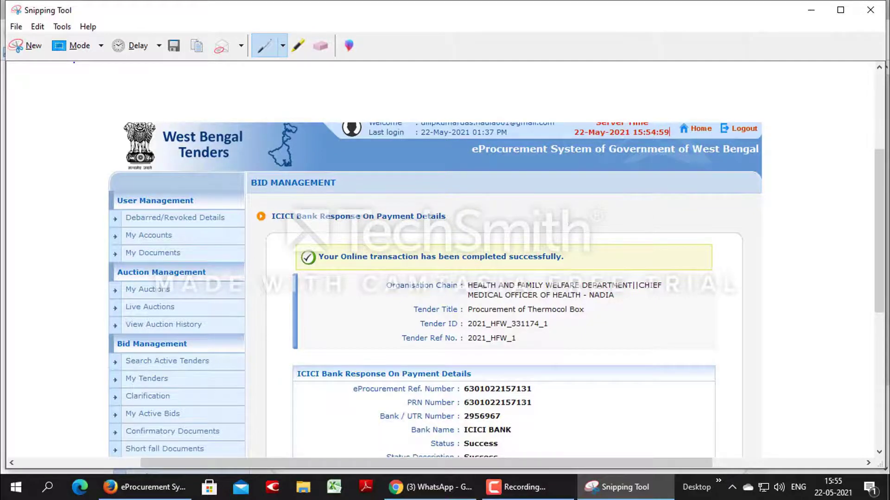
# Save the snip as a PNG named emd in the OneDrive Desktop folder, and minimize Snipping Tool
pyautogui.hotkey('ctrl', 's')
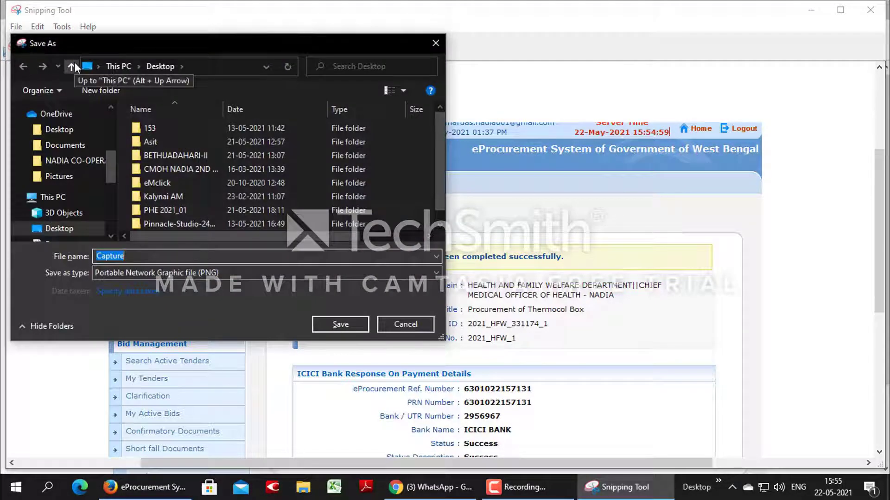
pyautogui.click(59, 130)
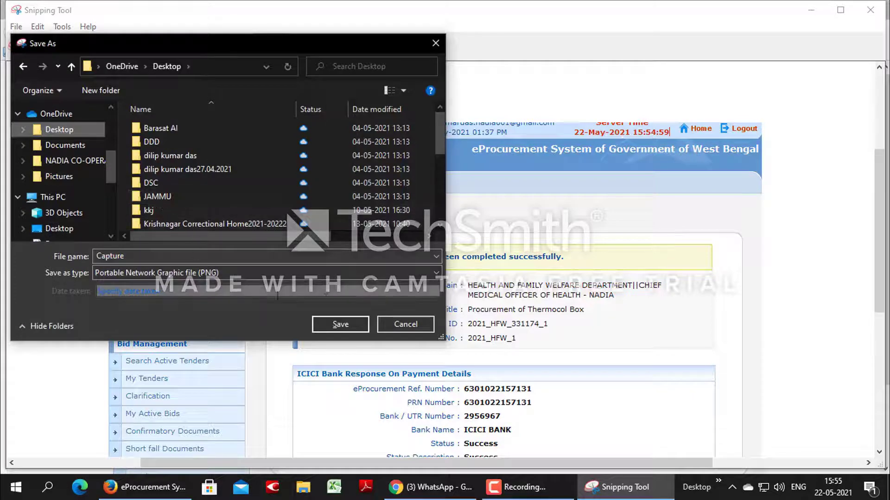
pyautogui.doubleClick(145, 256)
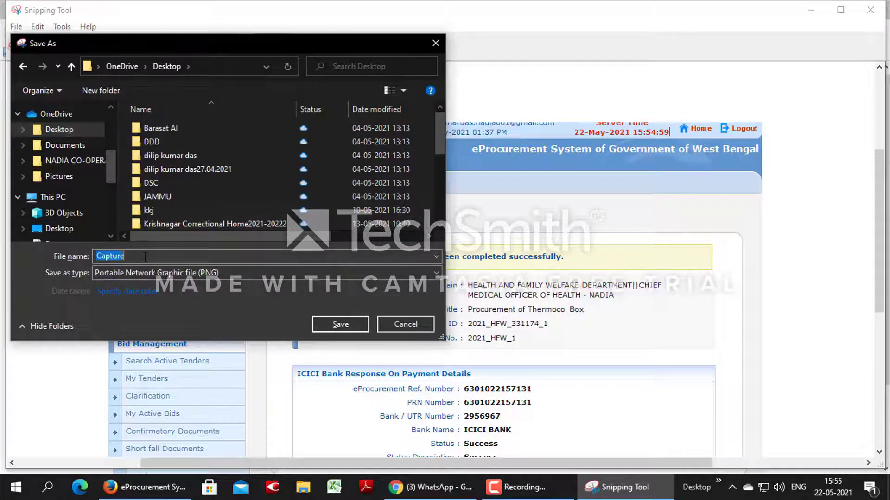
pyautogui.click(150, 254)
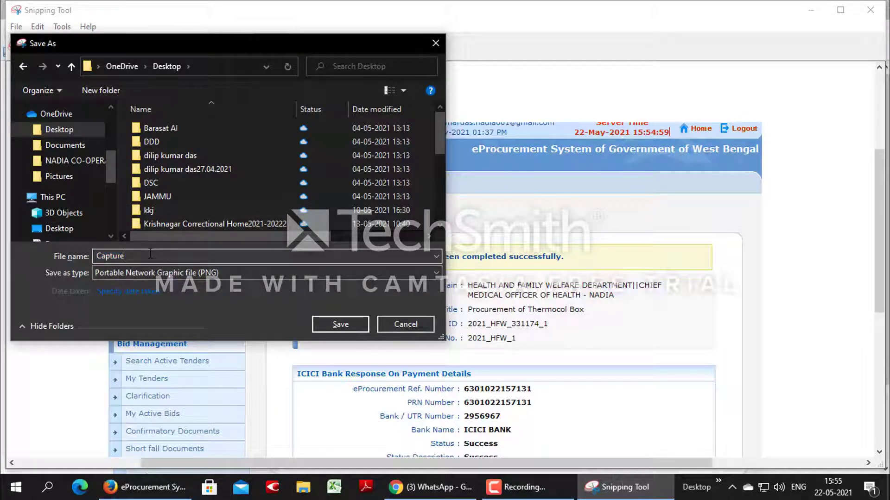
pyautogui.write('emd')
pyautogui.click(340, 323)
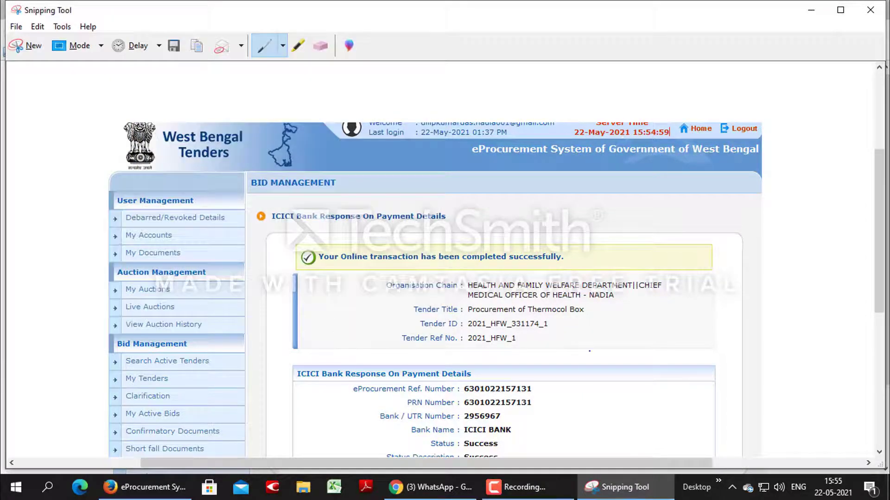
pyautogui.click(887, 494)
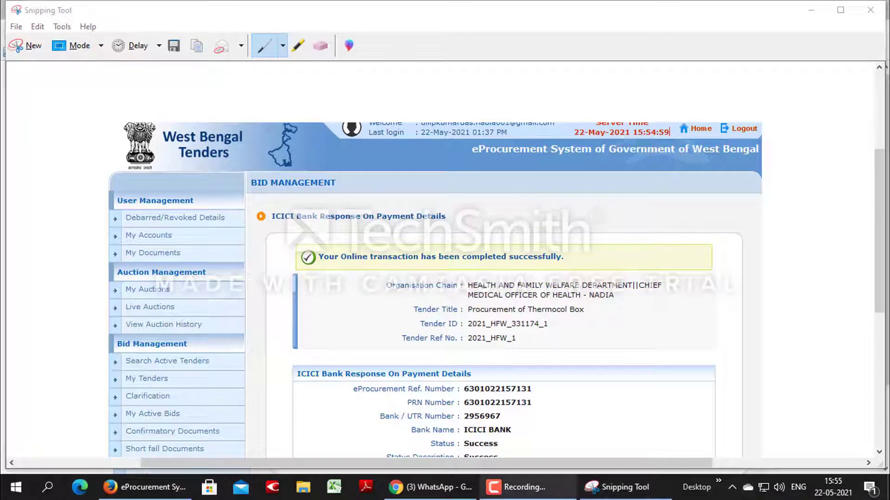
pyautogui.click(811, 10)
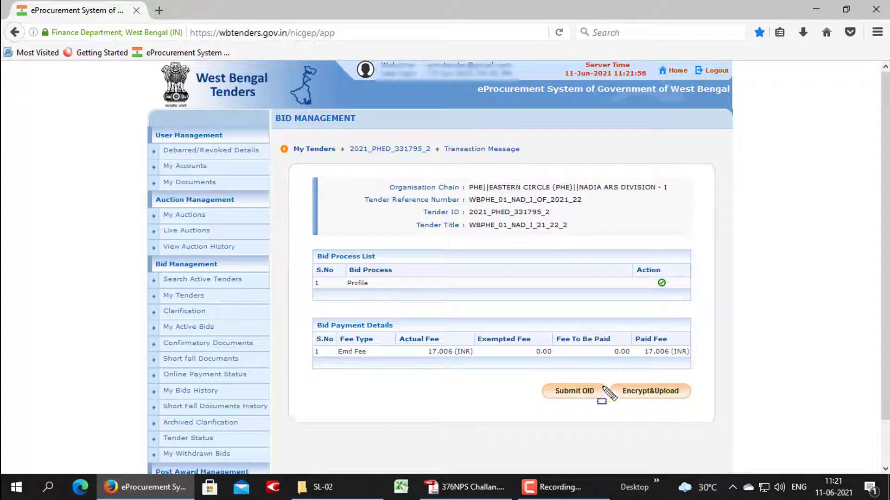
# Start submitting the OID for tender 2021_PHED_331795_2 and look through the Other Important Document List
pyautogui.moveTo(536, 375)
pyautogui.mouseDown()
pyautogui.moveTo(551, 393)
pyautogui.moveTo(608, 406)
pyautogui.mouseUp()
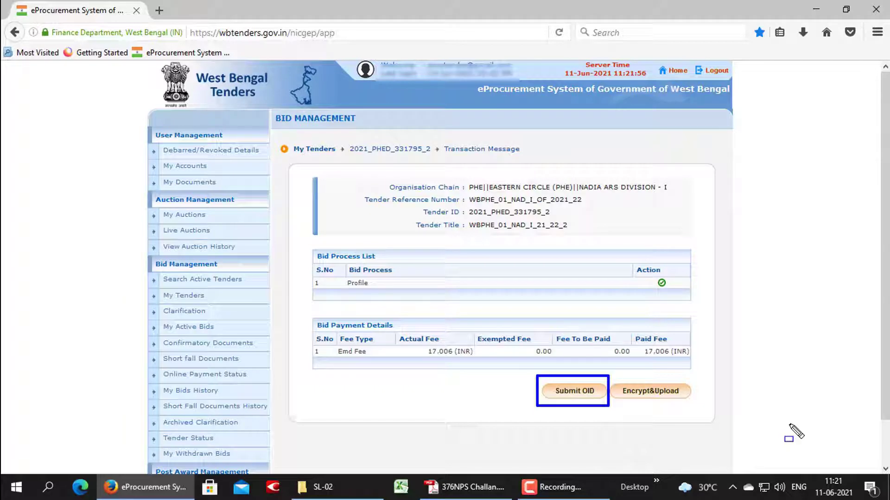
pyautogui.click(585, 392)
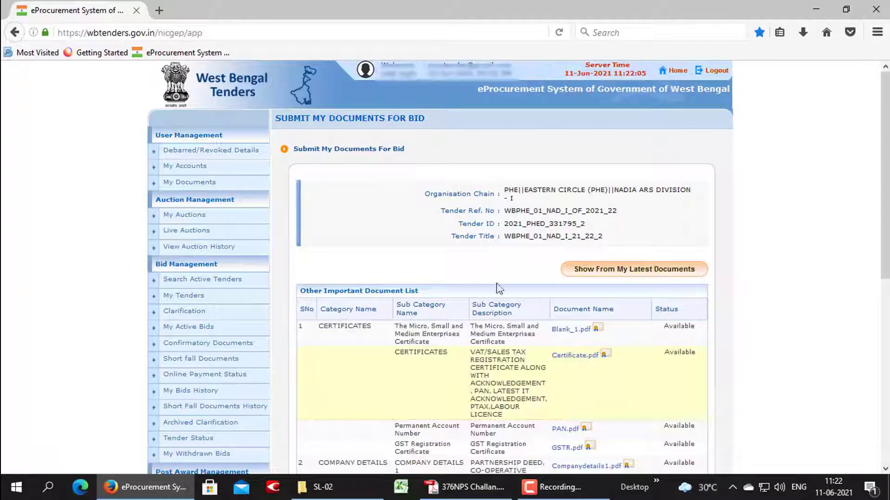
pyautogui.scroll(-3, 531, 273)
pyautogui.scroll(-5, 531, 274)
pyautogui.scroll(-3, 532, 277)
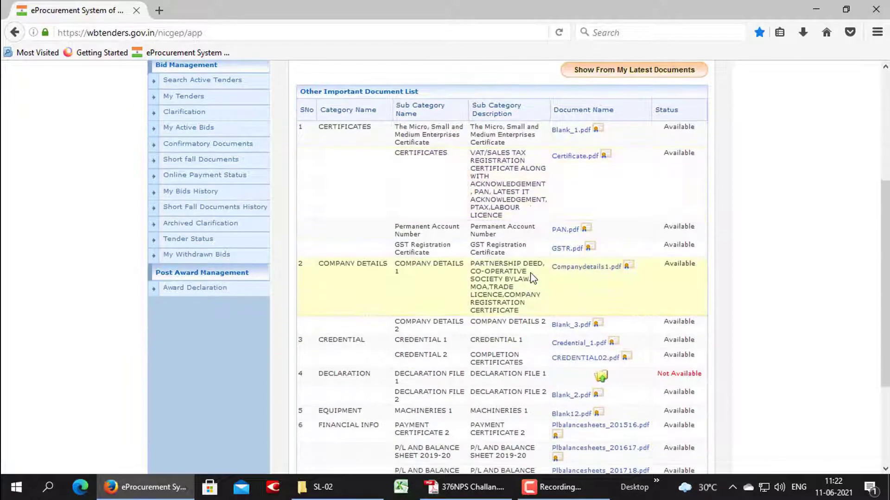
pyautogui.scroll(-4, 531, 278)
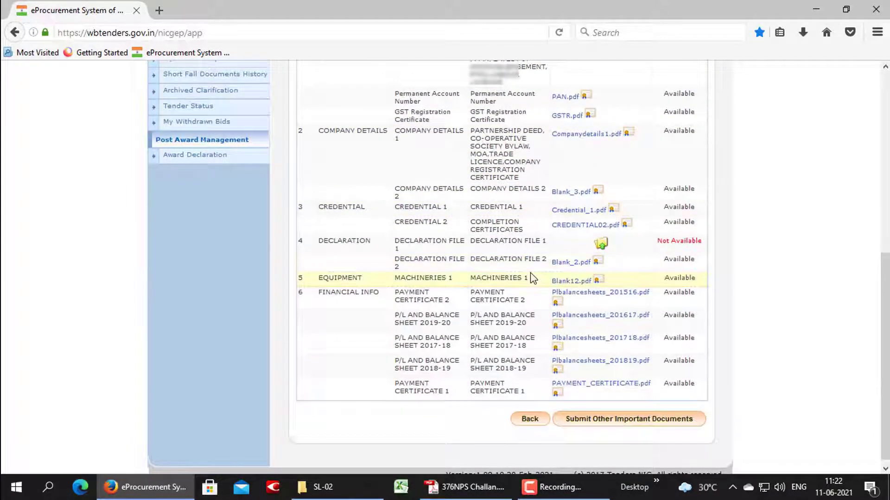
pyautogui.scroll(3, 532, 278)
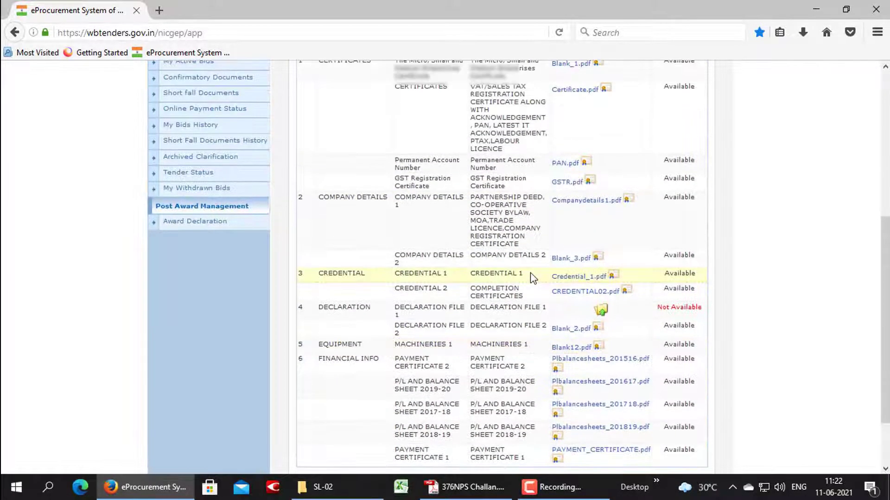
pyautogui.keyDown('ctrl'); pyautogui.scroll(-1, 532, 277); pyautogui.keyUp('ctrl')
pyautogui.scroll(3, 532, 277)
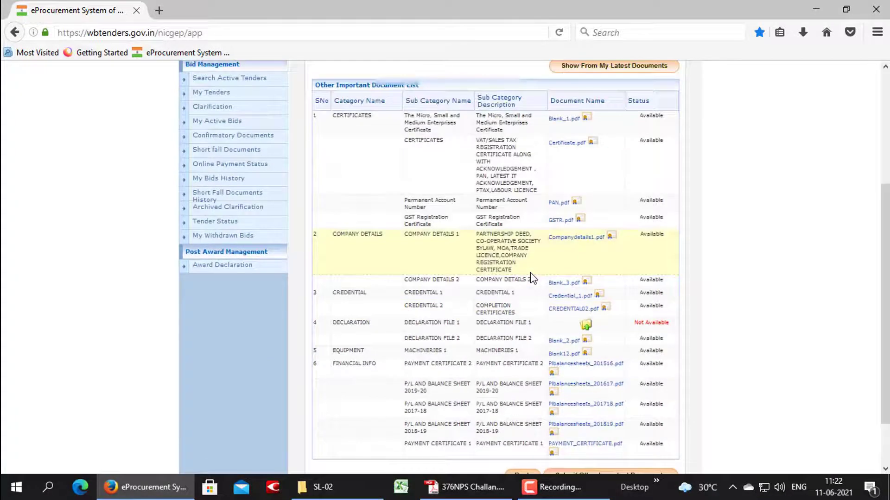
pyautogui.keyDown('ctrl'); pyautogui.scroll(1, 532, 277); pyautogui.keyUp('ctrl')
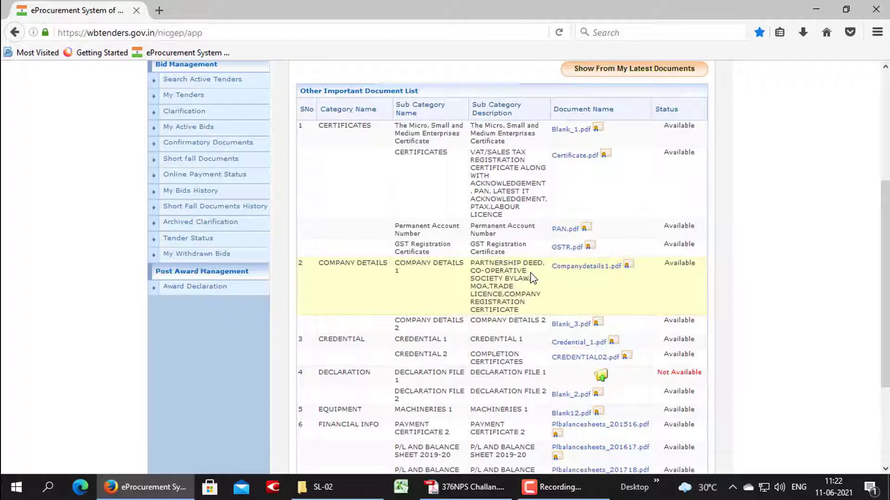
# Check the Certificates, Permanent Account Number, GST Registration Certificate, Company Details 1 and Credential 1 entries against their attached documents
pyautogui.moveTo(387, 146)
pyautogui.mouseDown()
pyautogui.moveTo(420, 168)
pyautogui.moveTo(448, 171)
pyautogui.mouseUp()
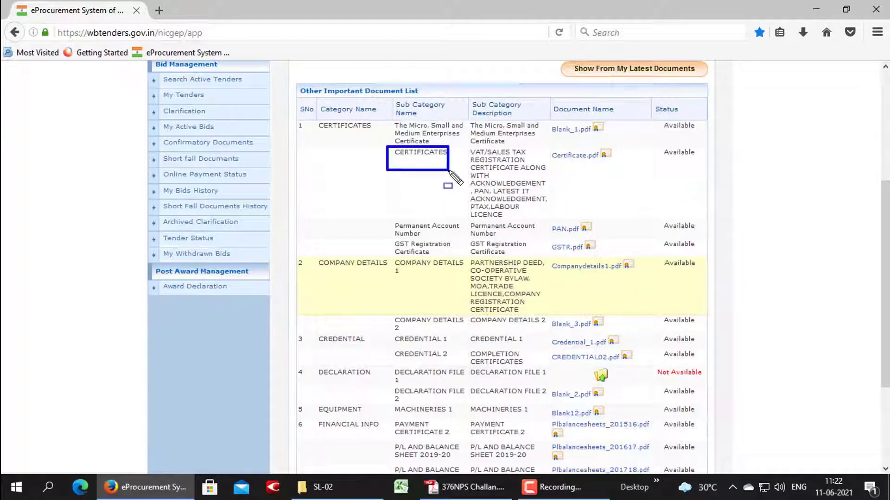
pyautogui.moveTo(551, 146)
pyautogui.mouseDown()
pyautogui.moveTo(562, 163)
pyautogui.moveTo(623, 163)
pyautogui.mouseUp()
pyautogui.moveTo(389, 215); pyautogui.dragTo(458, 236)
pyautogui.moveTo(550, 219); pyautogui.dragTo(604, 241)
pyautogui.moveTo(379, 240); pyautogui.dragTo(435, 250)
pyautogui.moveTo(547, 238); pyautogui.dragTo(596, 255)
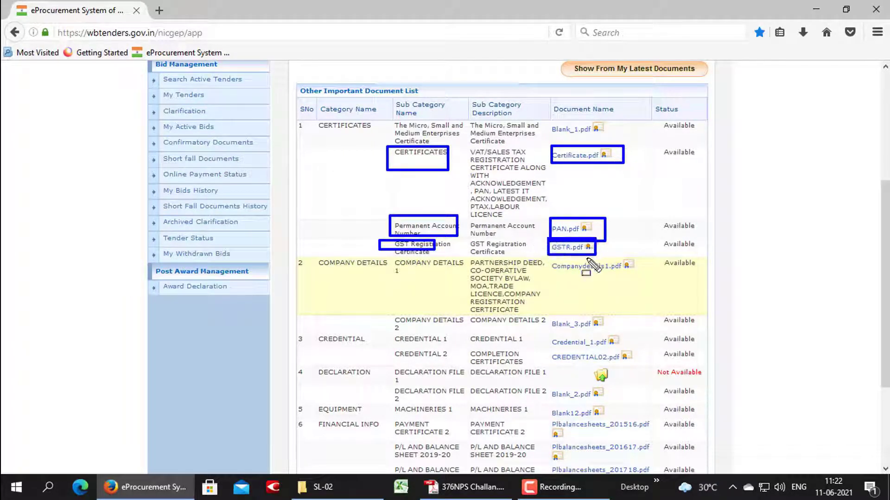
pyautogui.moveTo(391, 259); pyautogui.dragTo(460, 280)
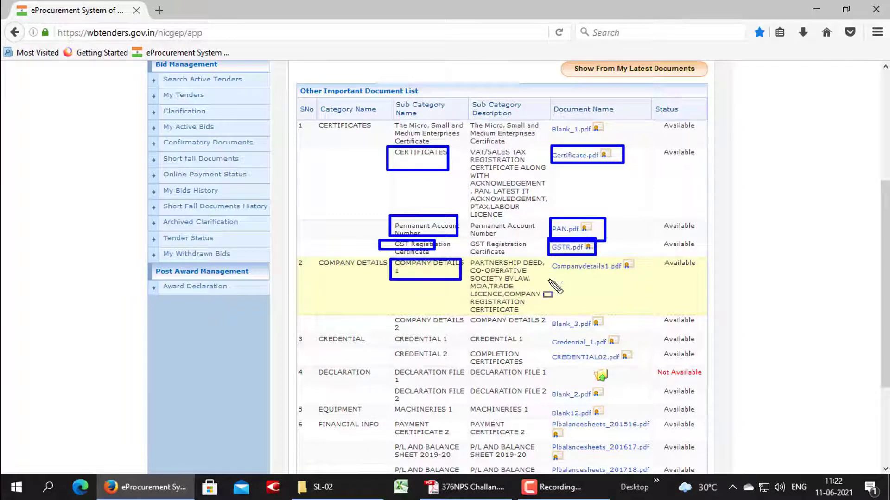
pyautogui.moveTo(551, 262); pyautogui.dragTo(615, 281)
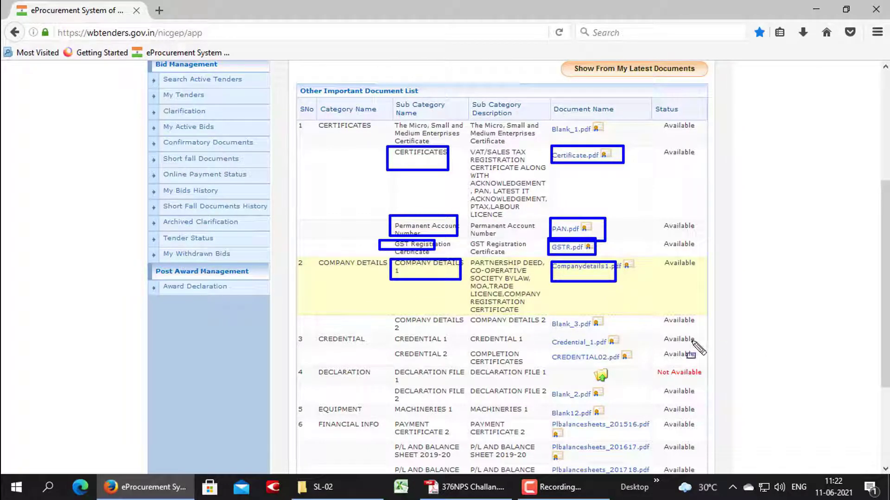
pyautogui.moveTo(465, 334); pyautogui.dragTo(611, 351)
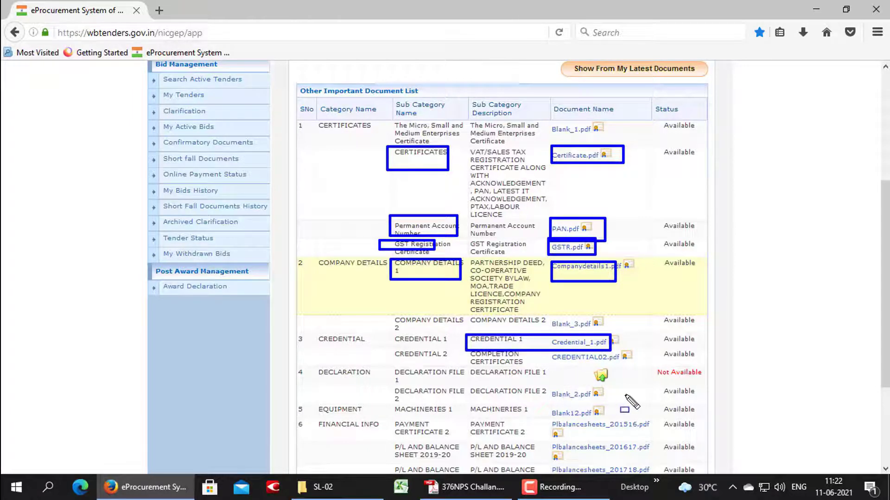
pyautogui.press('Escape')
# Check the Financial Info entries, covering the payment certificates and the P/L and balance sheets, with their attached documents
pyautogui.scroll(-4, 624, 390)
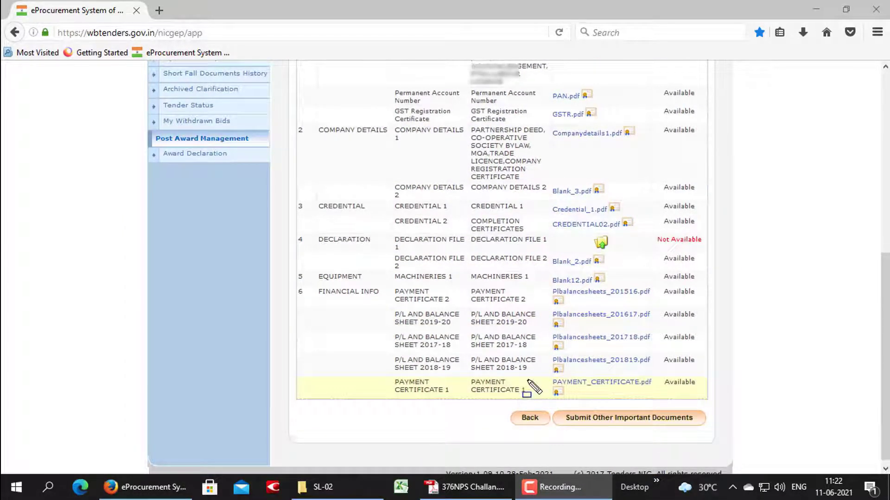
pyautogui.moveTo(526, 379); pyautogui.dragTo(657, 398)
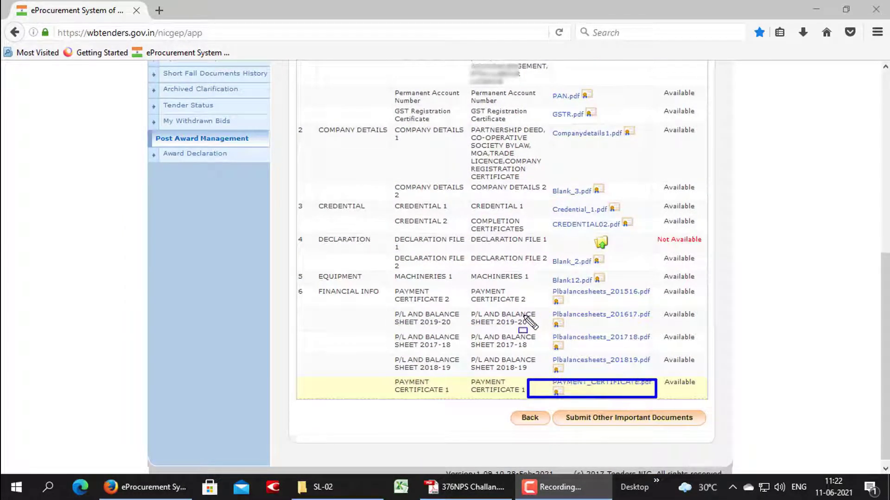
pyautogui.moveTo(392, 289)
pyautogui.mouseDown()
pyautogui.moveTo(402, 348)
pyautogui.moveTo(494, 348)
pyautogui.moveTo(663, 391)
pyautogui.moveTo(685, 389)
pyautogui.moveTo(692, 373)
pyautogui.mouseUp()
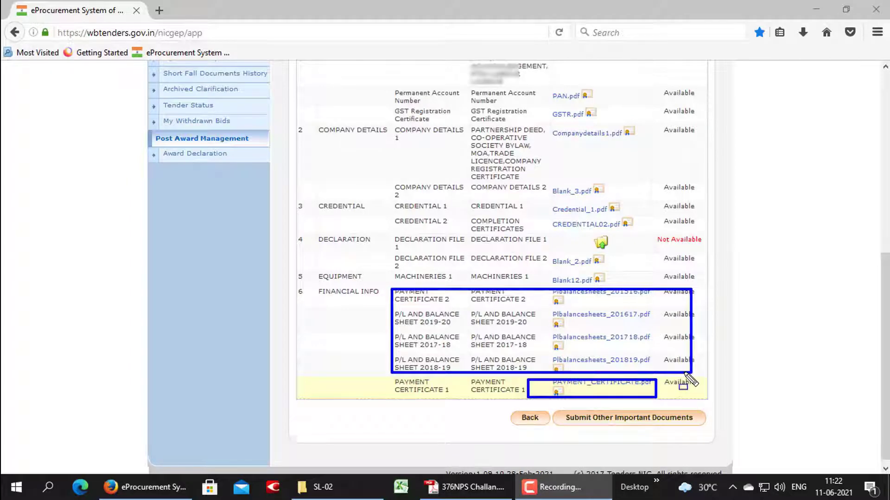
pyautogui.press('Escape')
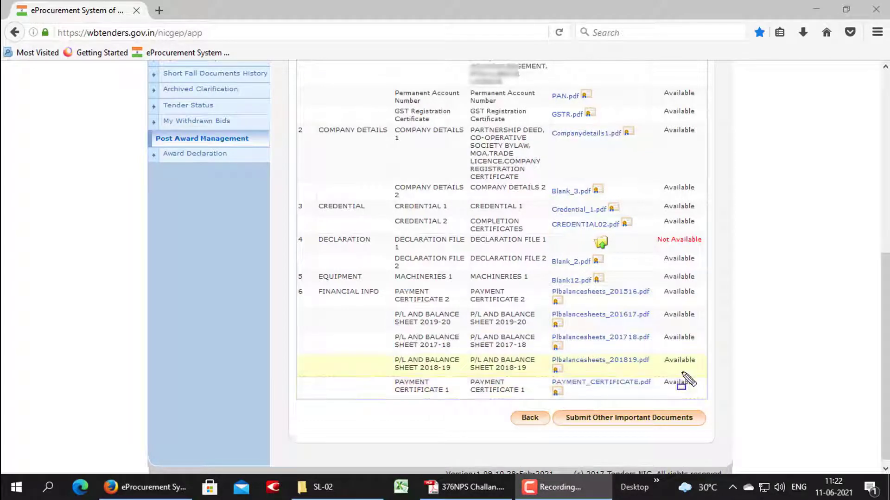
pyautogui.press('Escape')
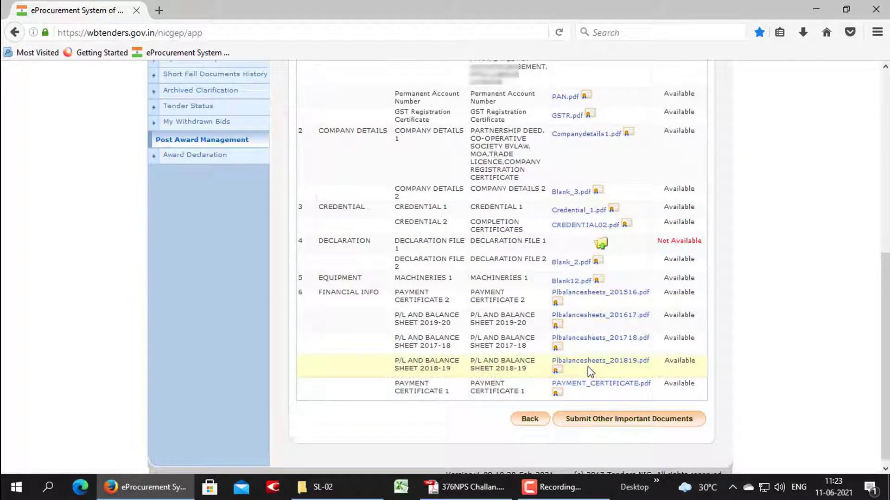
# Open the document upload form for Declaration File 1 in the DECLARATION category
pyautogui.hotkey('ctrl', 'shift', 'd')
pyautogui.moveTo(385, 245)
pyautogui.mouseDown()
pyautogui.moveTo(582, 258)
pyautogui.moveTo(706, 248)
pyautogui.mouseUp()
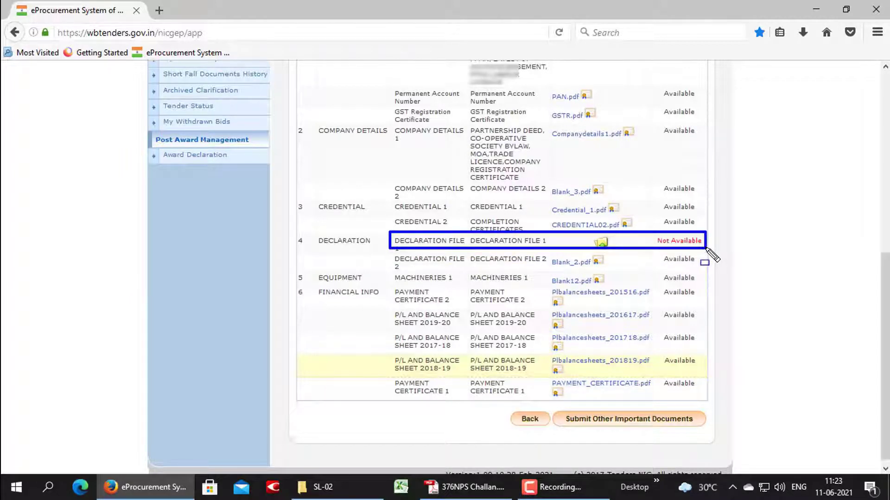
pyautogui.press('Escape')
pyautogui.click(600, 243)
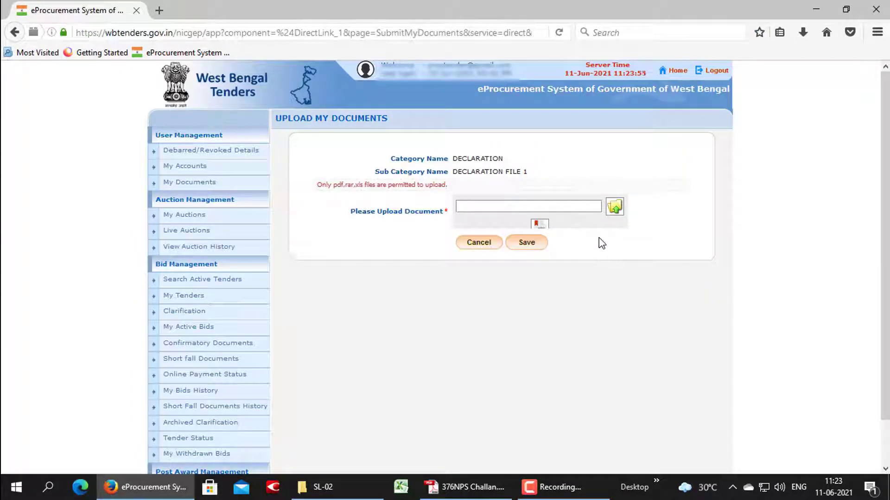
# Browse for the Declaration File 1 document and open the d folder on the network computer USER-PC
pyautogui.hotkey('ctrl', 'shift', 'd')
pyautogui.moveTo(604, 191); pyautogui.dragTo(644, 224)
pyautogui.press('Escape')
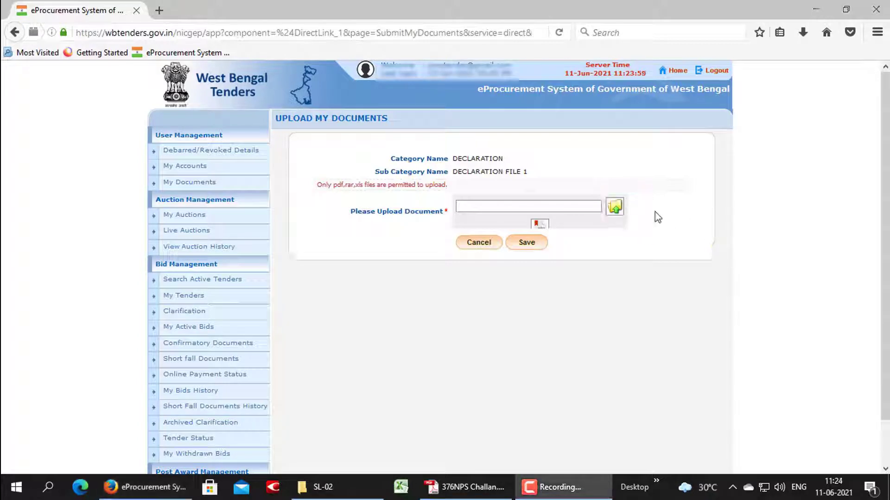
pyautogui.click(615, 209)
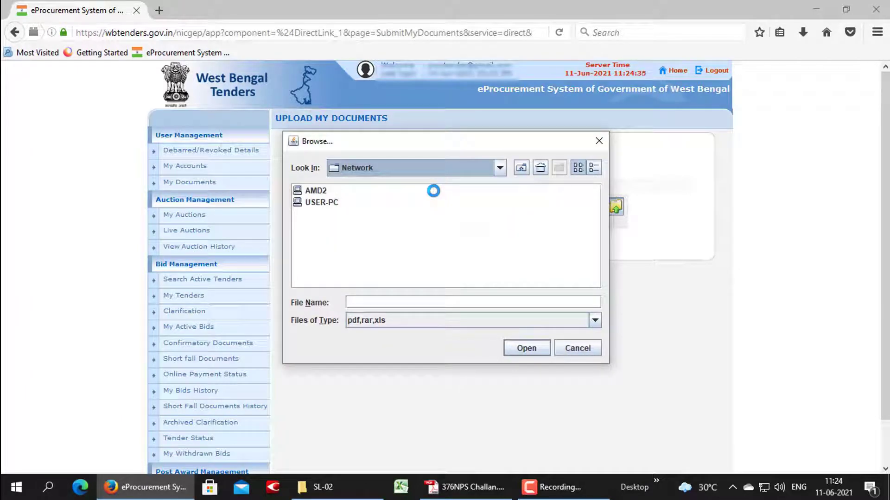
pyautogui.doubleClick(323, 204)
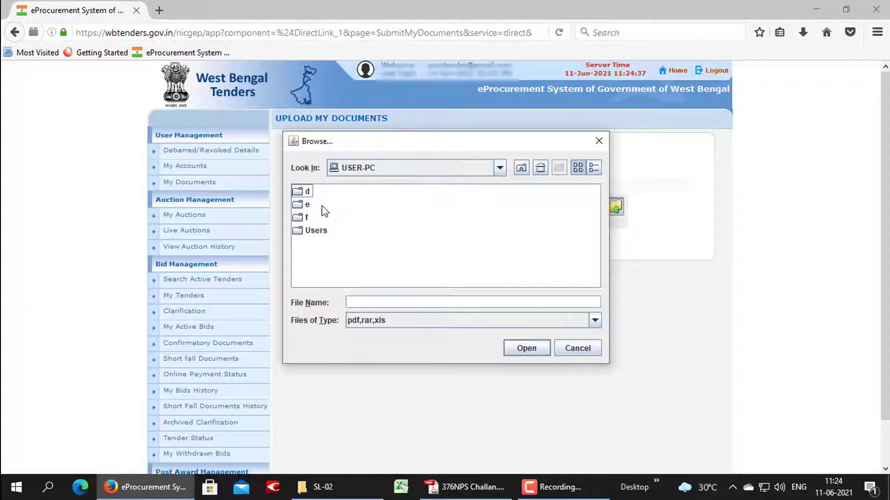
pyautogui.doubleClick(300, 194)
pyautogui.press('p')
pyautogui.press('p')
pyautogui.press('p')
pyautogui.press('p')
pyautogui.press('p')
pyautogui.press('p')
pyautogui.press('p')
pyautogui.press('p')
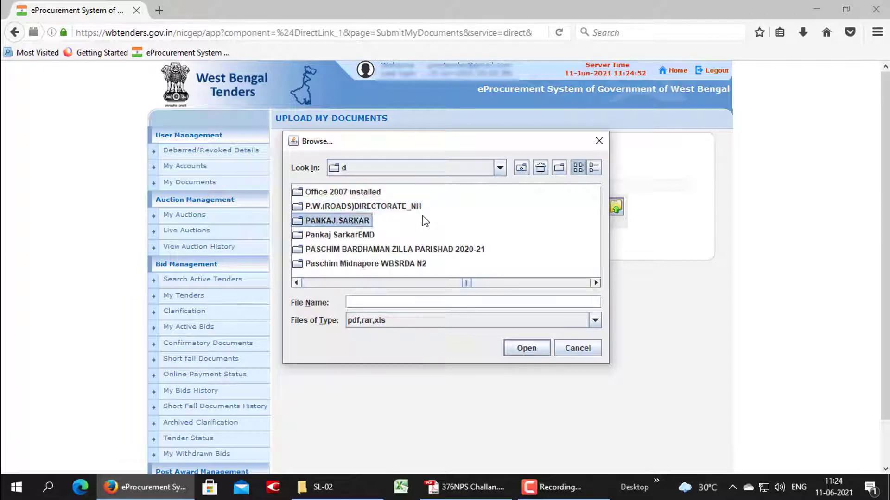
pyautogui.press('p')
pyautogui.press('p')
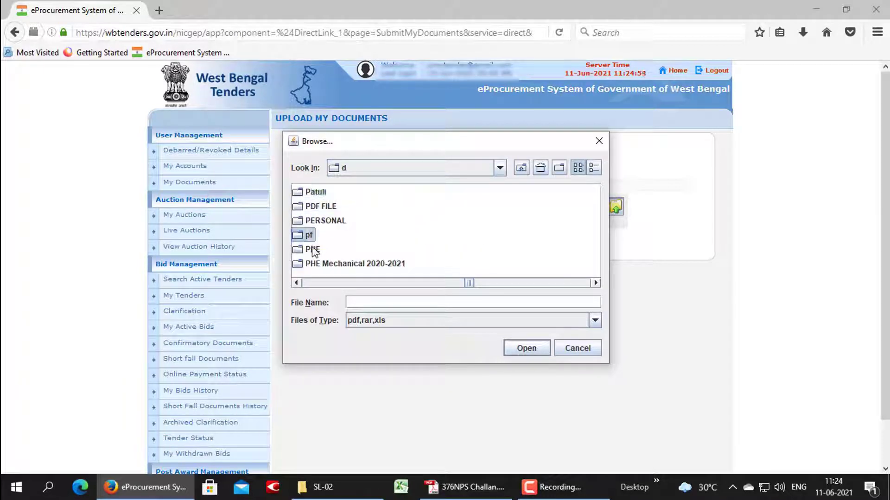
pyautogui.press('Return')
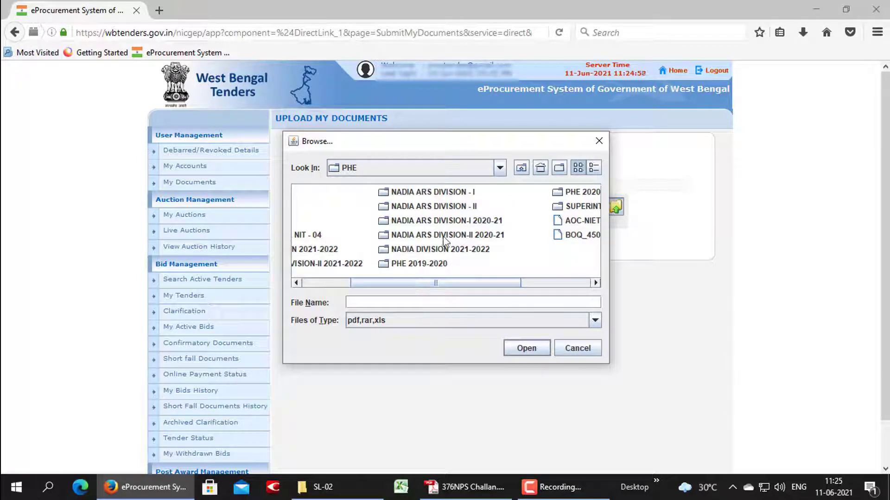
pyautogui.doubleClick(448, 222)
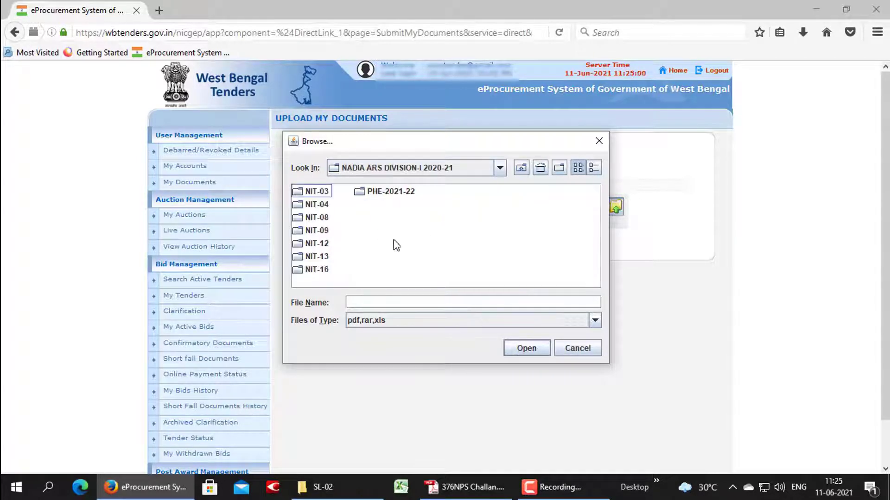
pyautogui.doubleClick(382, 191)
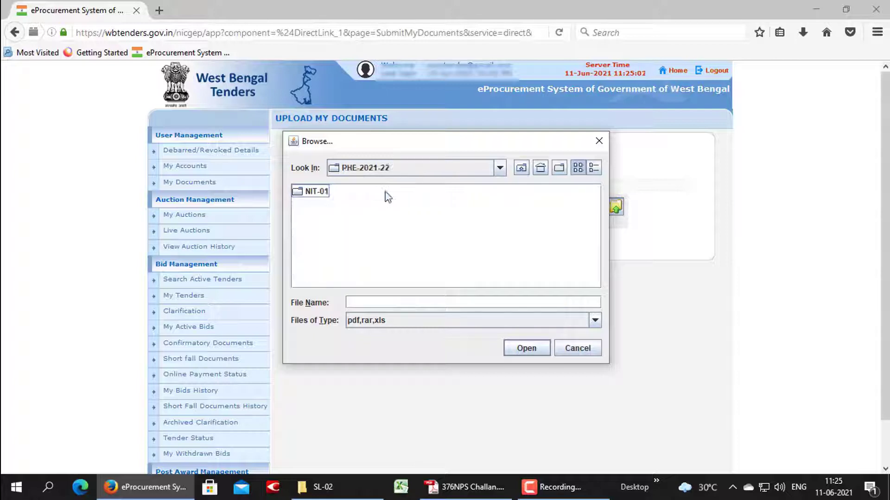
pyautogui.click(308, 195)
pyautogui.doubleClick(316, 192)
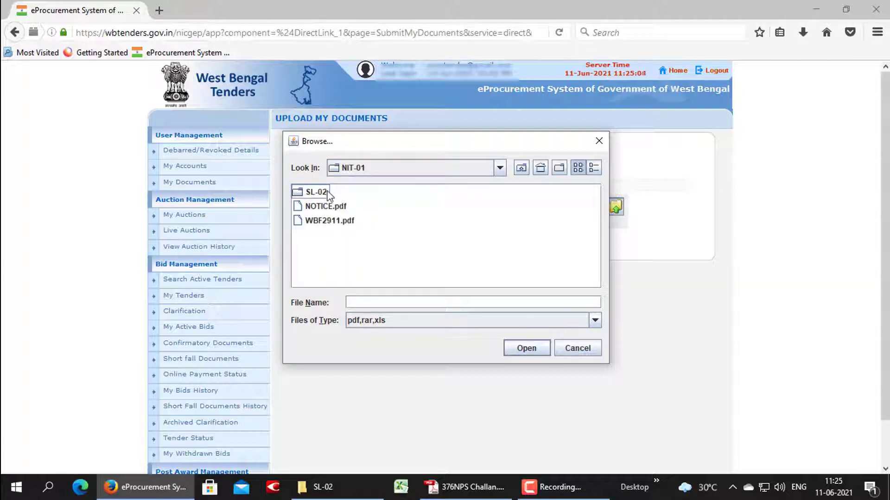
pyautogui.doubleClick(316, 193)
pyautogui.click(327, 198)
pyautogui.doubleClick(326, 198)
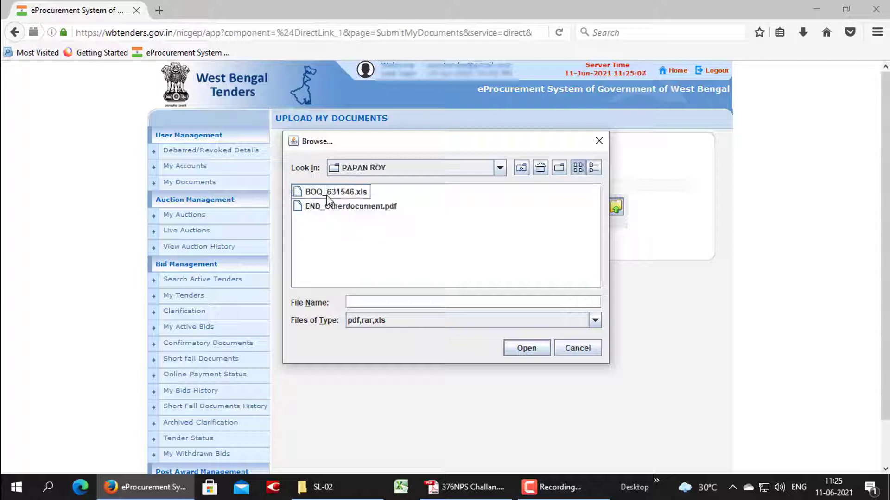
pyautogui.click(348, 209)
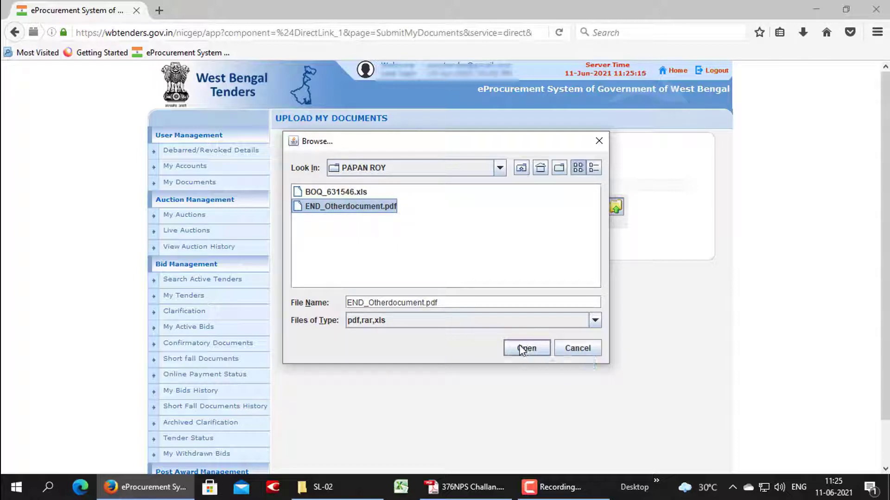
pyautogui.click(583, 351)
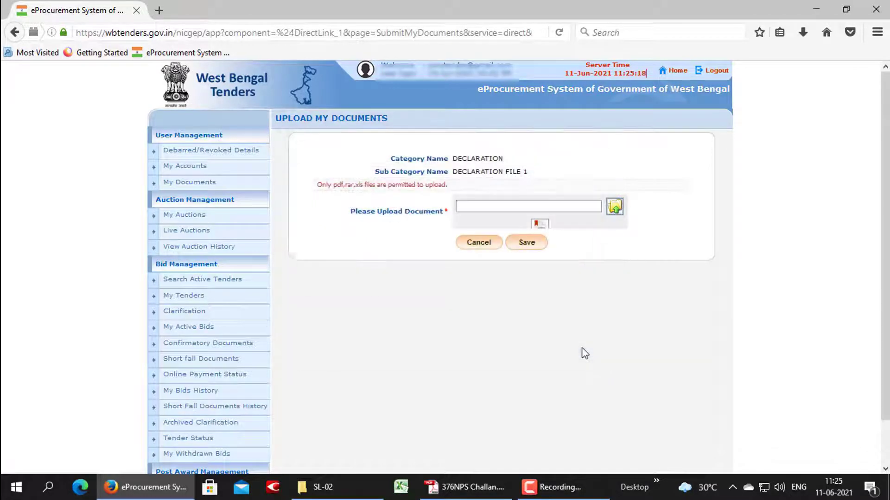
# Switch to the SL-02 folder window, open the bidder's folder and review END_Otherdocument.pdf
pyautogui.click(327, 493)
pyautogui.doubleClick(201, 87)
pyautogui.doubleClick(202, 98)
pyautogui.scroll(-10, 438, 223)
pyautogui.scroll(-8, 439, 223)
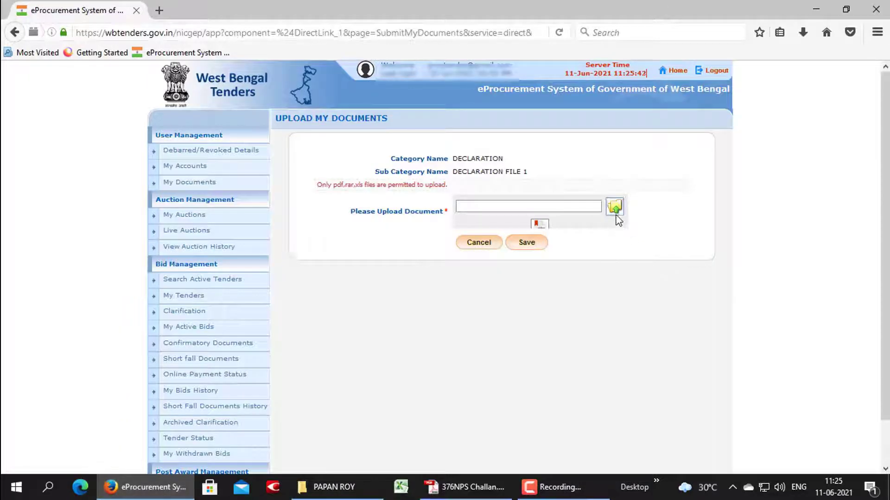
# Browse again for the Declaration File 1 document, opening the d folder on USER-PC through Network
pyautogui.click(616, 214)
pyautogui.click(467, 173)
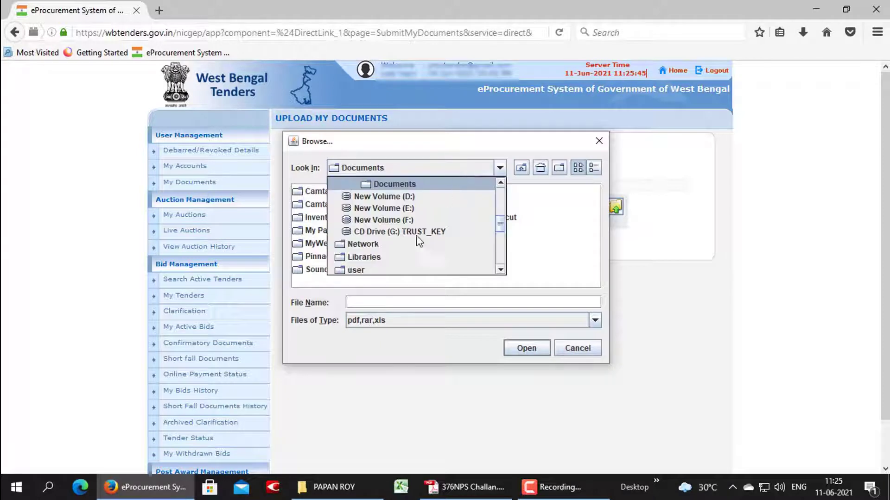
pyautogui.click(369, 246)
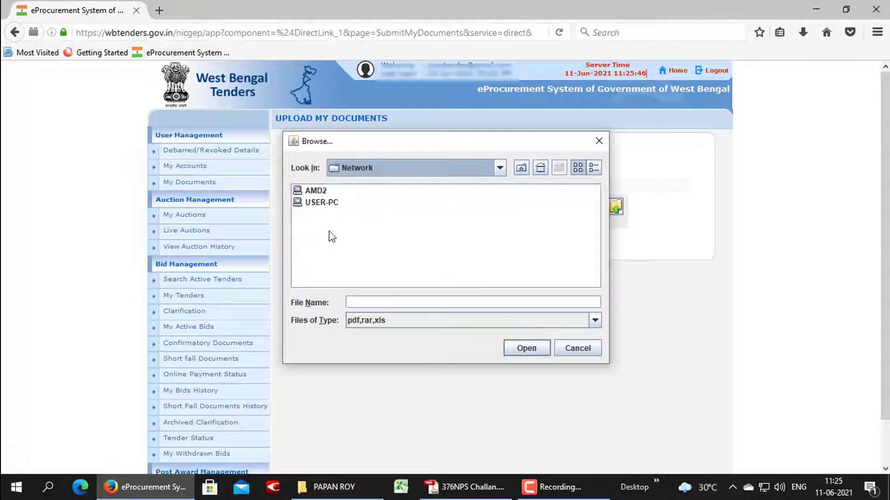
pyautogui.doubleClick(320, 203)
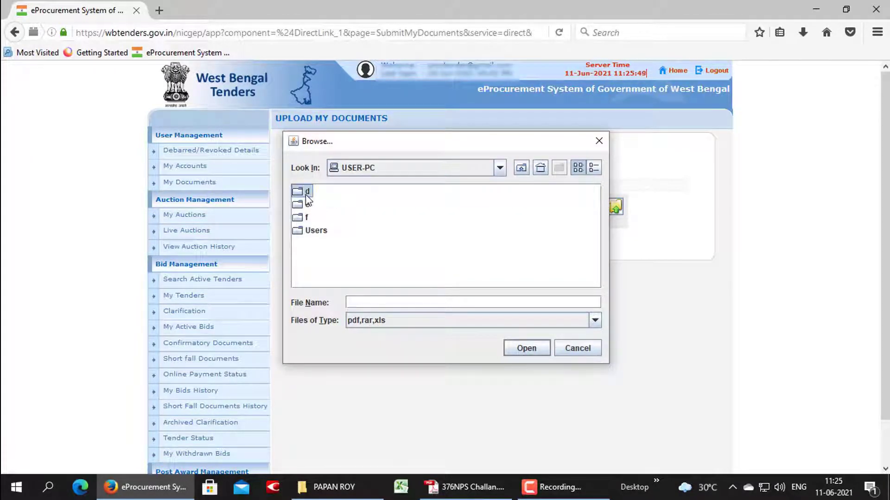
pyautogui.doubleClick(306, 192)
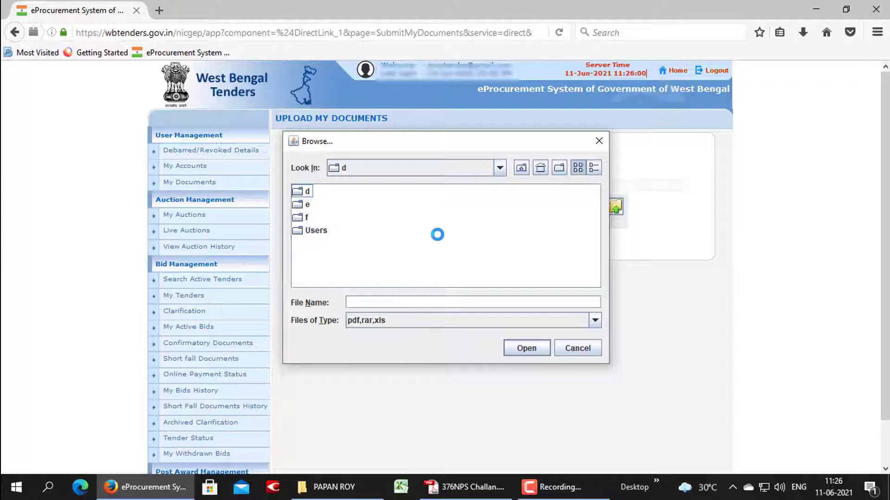
# Find and open the PHE folder inside the d folder
pyautogui.press('p')
pyautogui.press('Down')
pyautogui.press('Down')
pyautogui.press('Down')
pyautogui.press('Down')
pyautogui.press('Down')
pyautogui.doubleClick(304, 248)
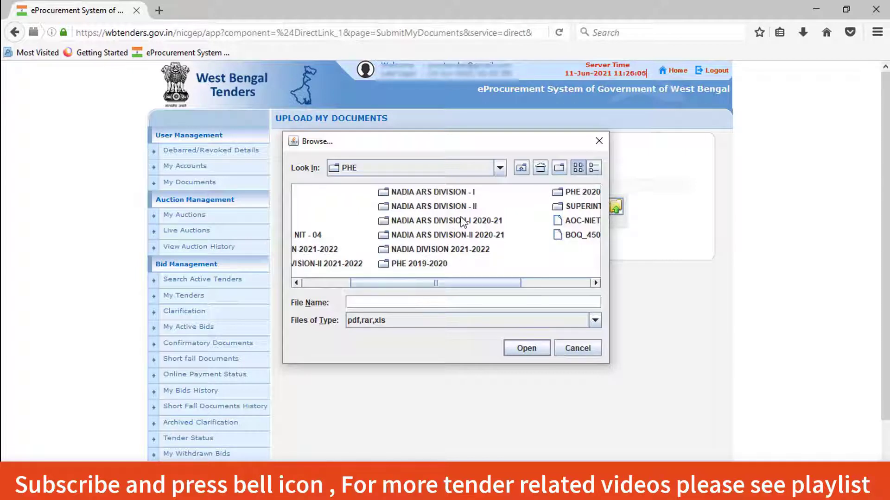
# Attach EMD_Otherdocument.pdf from the bidder's folder under NADIA ARS DIVISION-I 2020-21, PHE-2021-22, NIT-01, SL-02
pyautogui.doubleClick(438, 221)
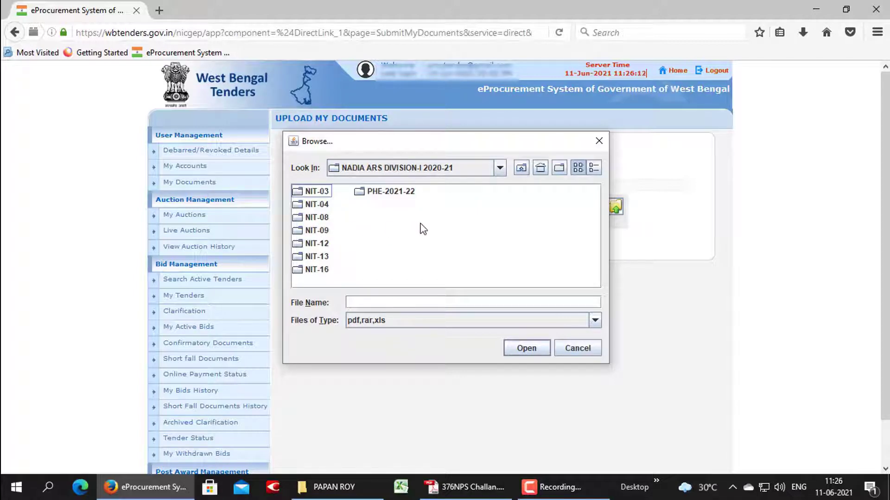
pyautogui.doubleClick(367, 192)
pyautogui.doubleClick(306, 192)
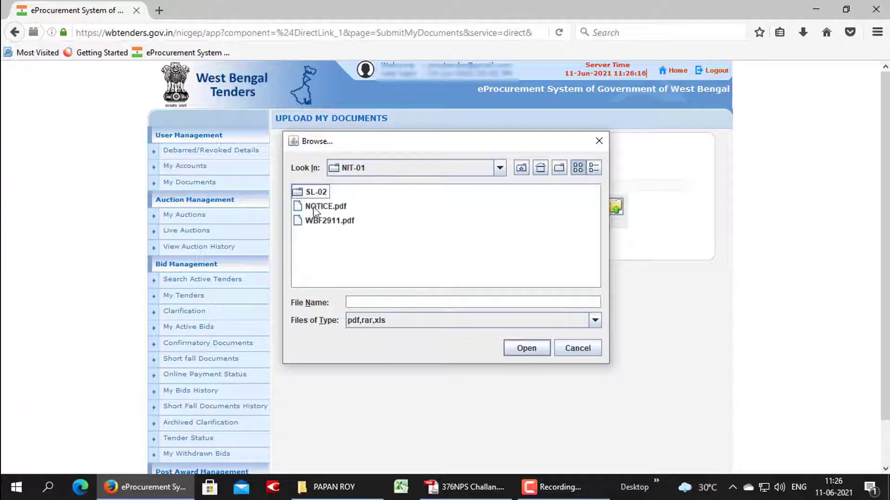
pyautogui.doubleClick(301, 193)
pyautogui.doubleClick(300, 192)
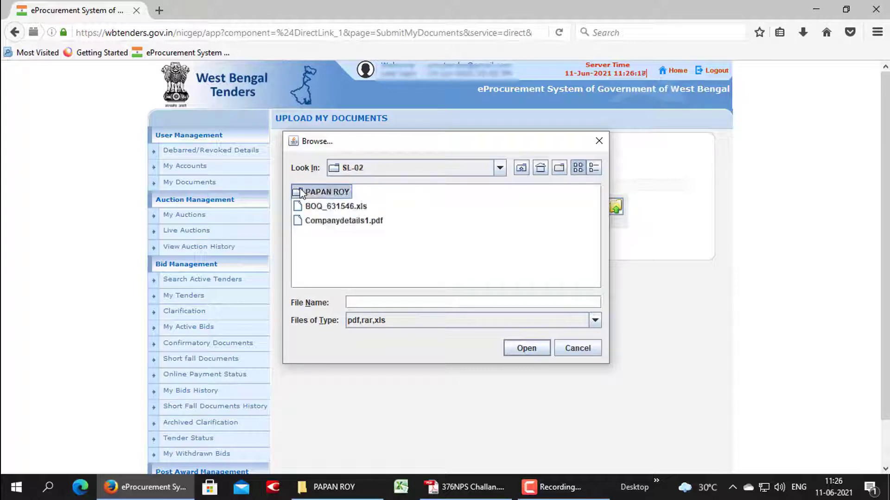
pyautogui.click(314, 207)
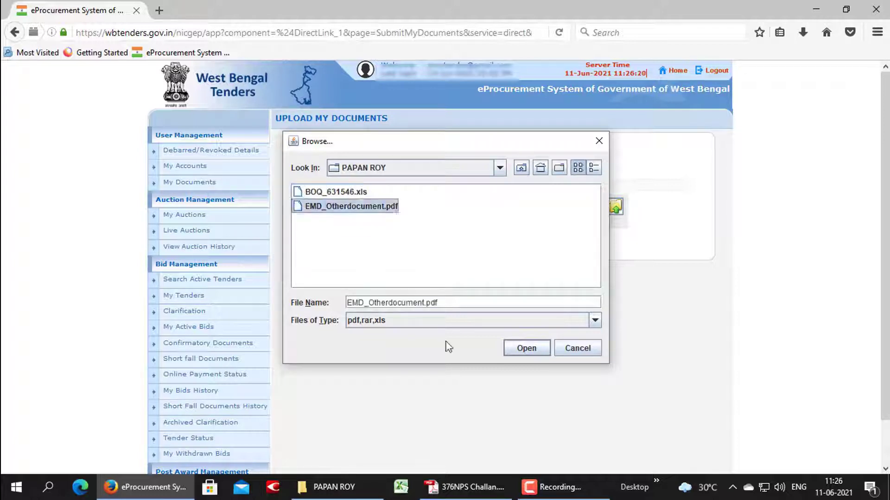
pyautogui.click(527, 349)
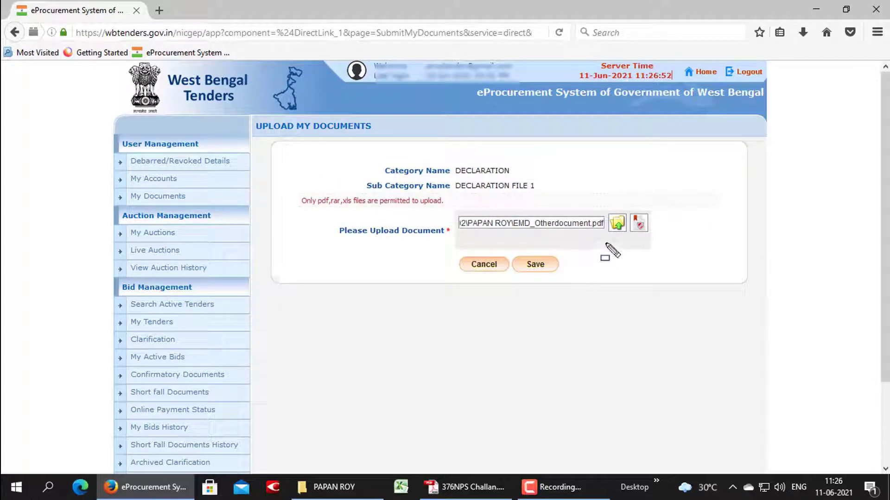
# Digitally sign the attached EMD_Otherdocument.pdf and save it as the Declaration File 1 document
pyautogui.moveTo(633, 208)
pyautogui.mouseDown()
pyautogui.moveTo(637, 235)
pyautogui.moveTo(671, 236)
pyautogui.mouseUp()
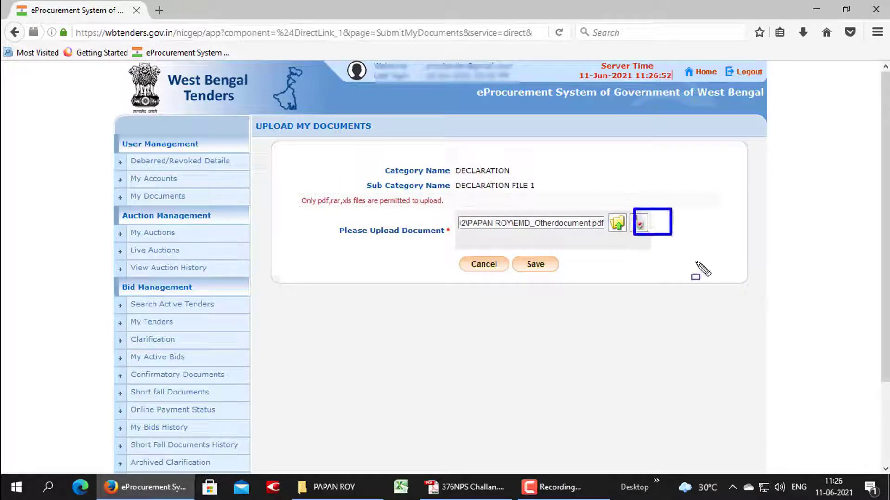
pyautogui.press('Escape')
pyautogui.click(635, 223)
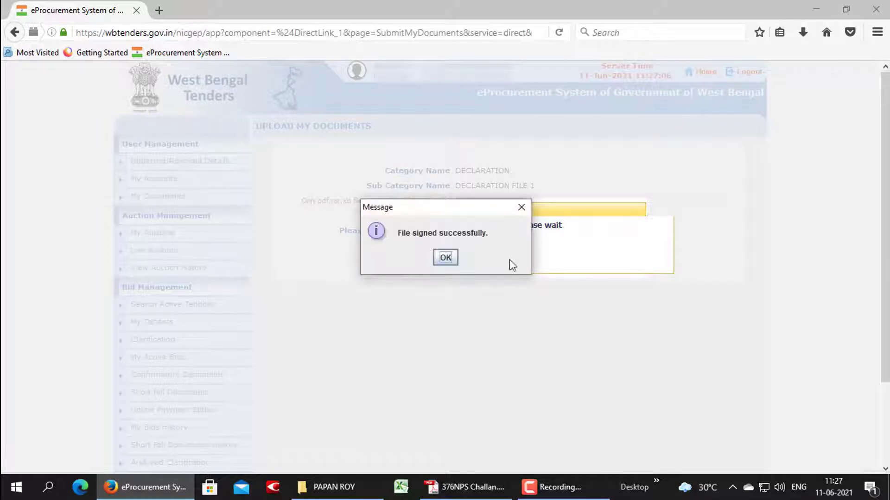
pyautogui.click(445, 258)
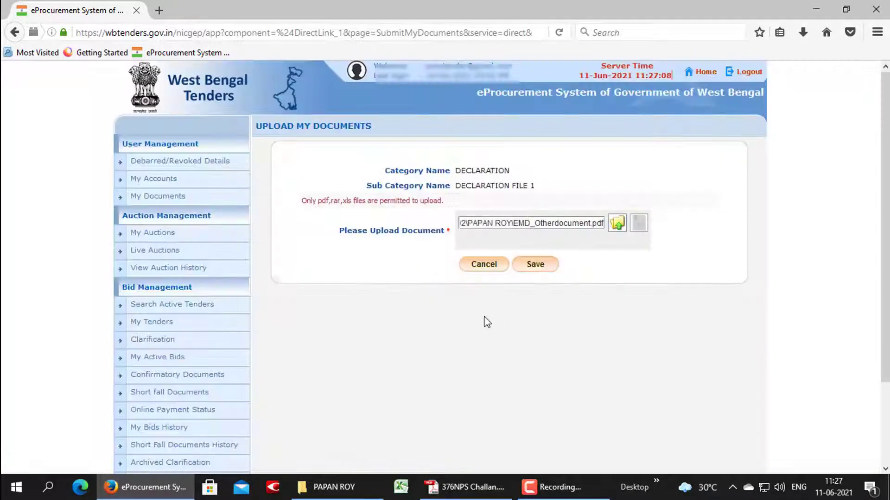
pyautogui.click(536, 267)
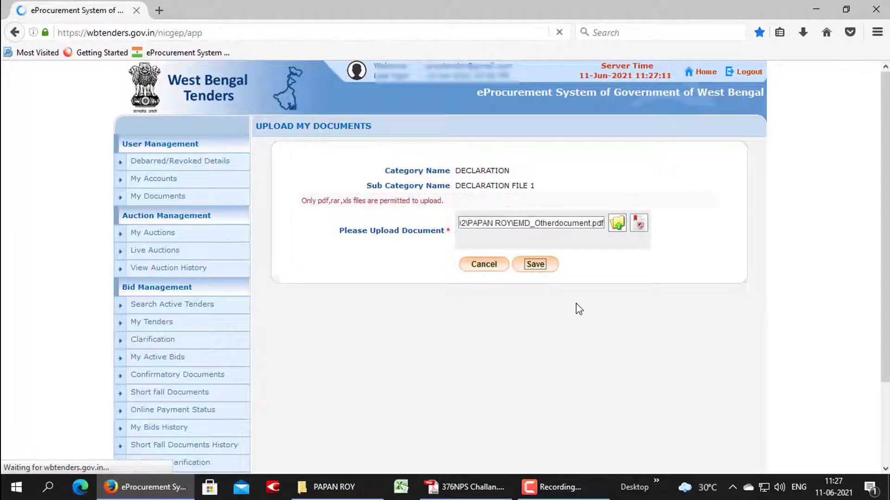
# Review the Other Important Document List and submit the other important documents for the bid
pyautogui.scroll(-10, 575, 308)
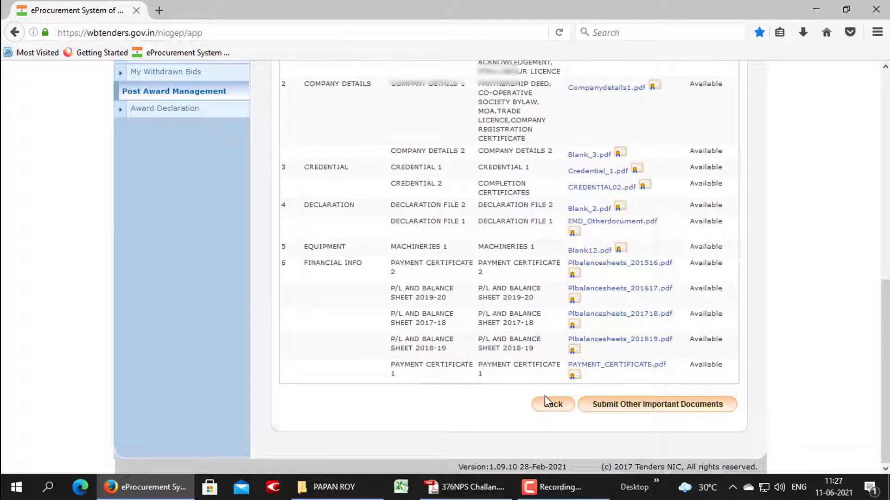
pyautogui.scroll(5, 544, 396)
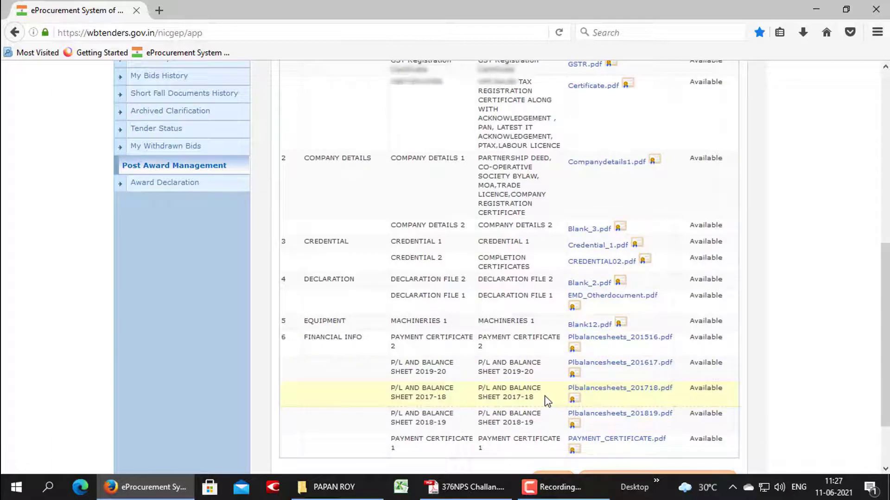
pyautogui.scroll(3, 544, 398)
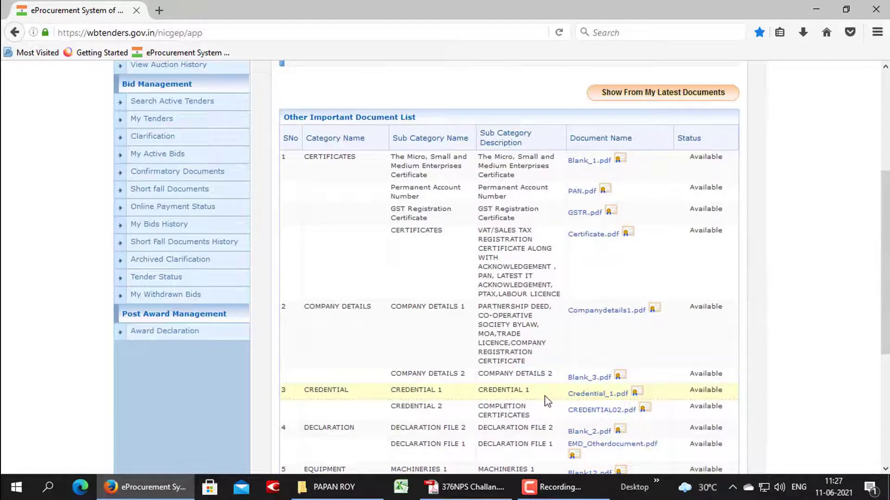
pyautogui.scroll(-3, 543, 395)
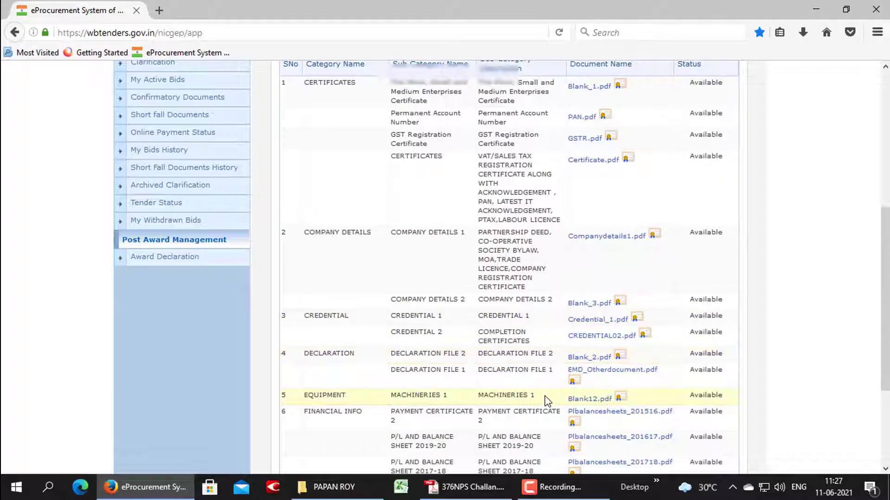
pyautogui.scroll(-6, 544, 396)
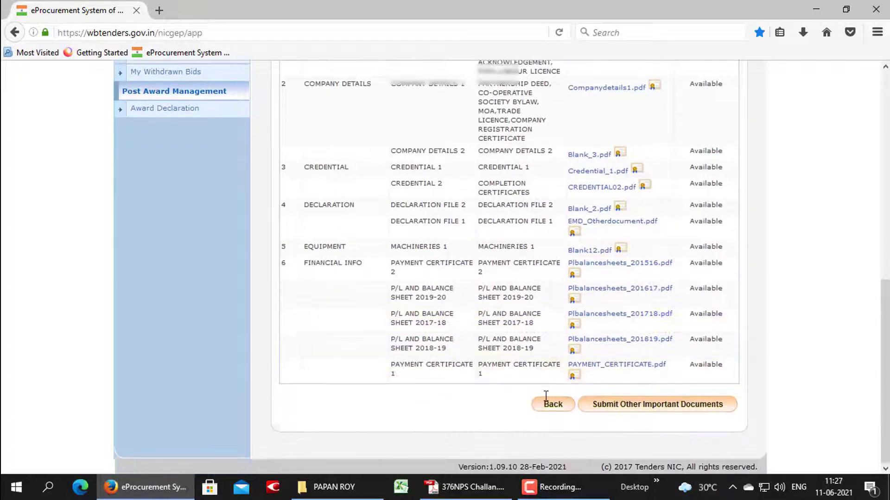
pyautogui.click(598, 406)
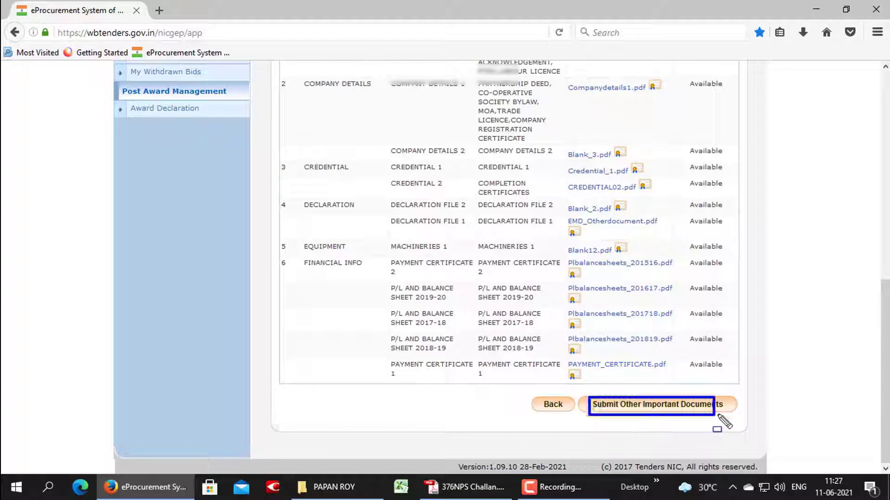
pyautogui.click(665, 410)
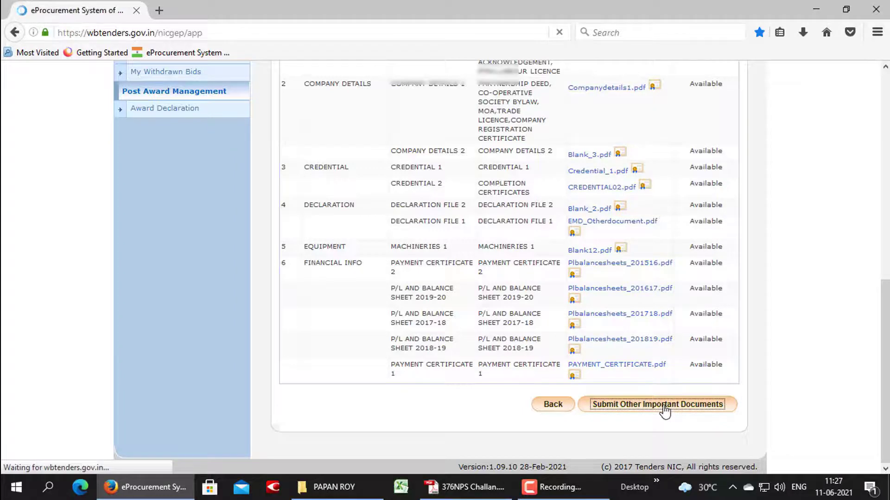
# Proceed to encrypting and uploading the bid, and open the upload page for the Fee/PreQual/Technical cover
pyautogui.scroll(-3, 626, 371)
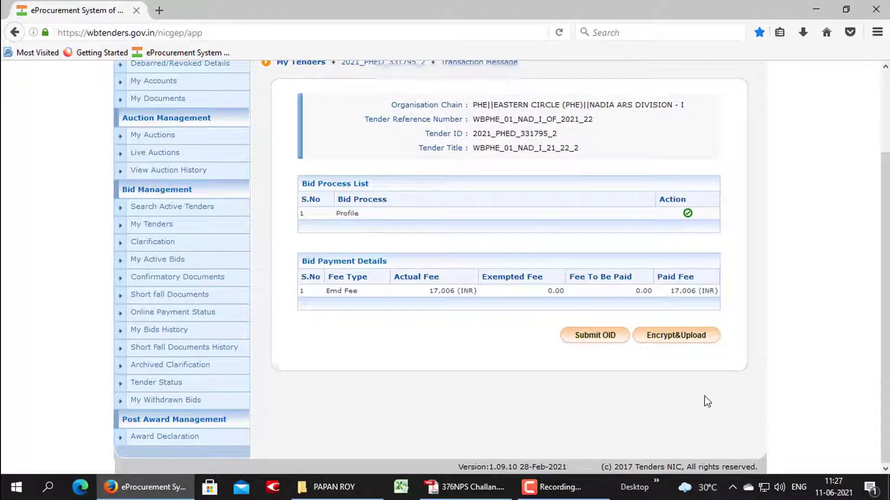
pyautogui.click(684, 339)
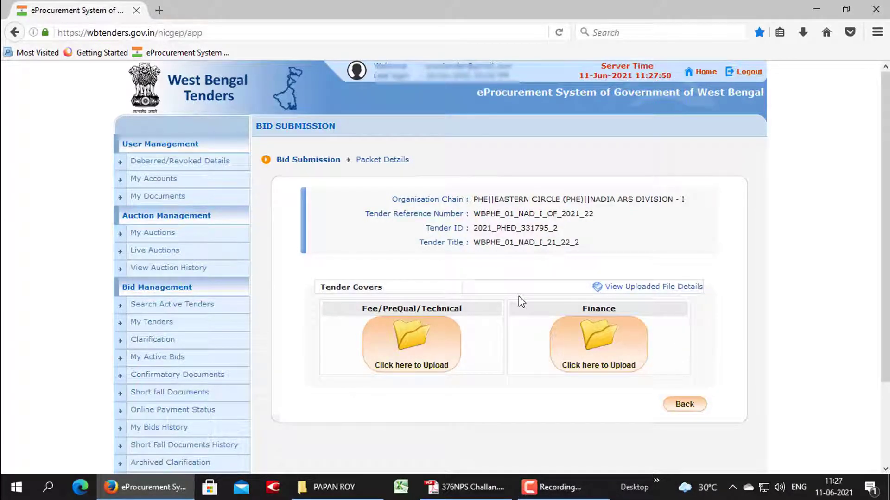
pyautogui.moveTo(356, 314)
pyautogui.mouseDown()
pyautogui.moveTo(376, 347)
pyautogui.moveTo(462, 366)
pyautogui.mouseUp()
pyautogui.moveTo(547, 325)
pyautogui.mouseDown()
pyautogui.moveTo(582, 352)
pyautogui.moveTo(681, 362)
pyautogui.mouseUp()
pyautogui.click(423, 344)
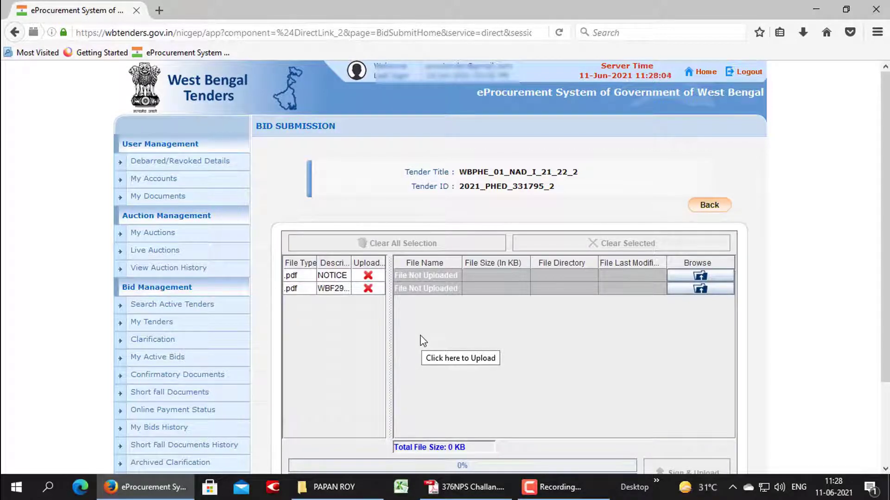
pyautogui.moveTo(310, 267); pyautogui.dragTo(370, 285)
pyautogui.moveTo(309, 283); pyautogui.dragTo(351, 301)
pyautogui.press('Escape')
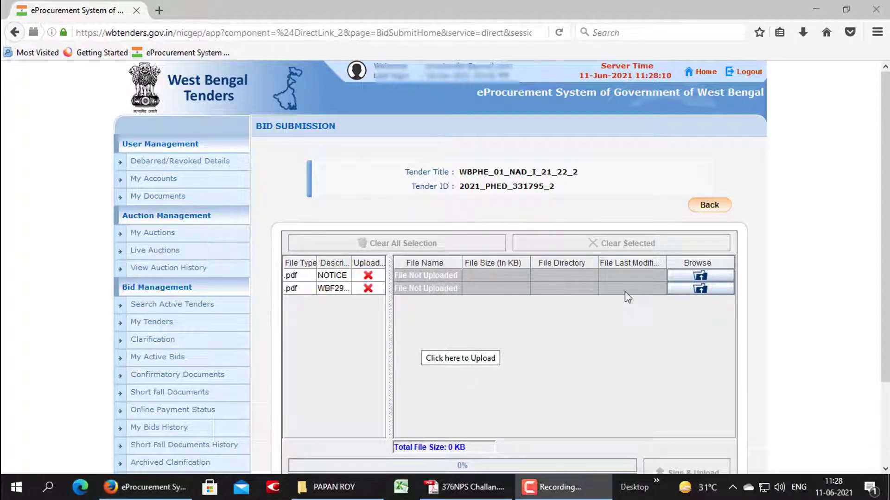
# Browse for the NOTICE document's file and open the PHE folder in the d share of the networked USER-PC
pyautogui.moveTo(675, 268)
pyautogui.mouseDown()
pyautogui.moveTo(699, 288)
pyautogui.moveTo(722, 281)
pyautogui.mouseUp()
pyautogui.press('Escape')
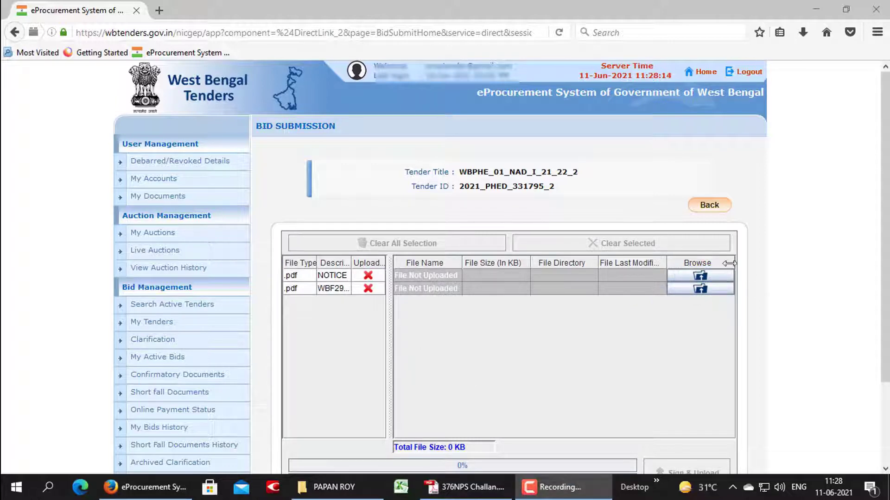
pyautogui.click(712, 277)
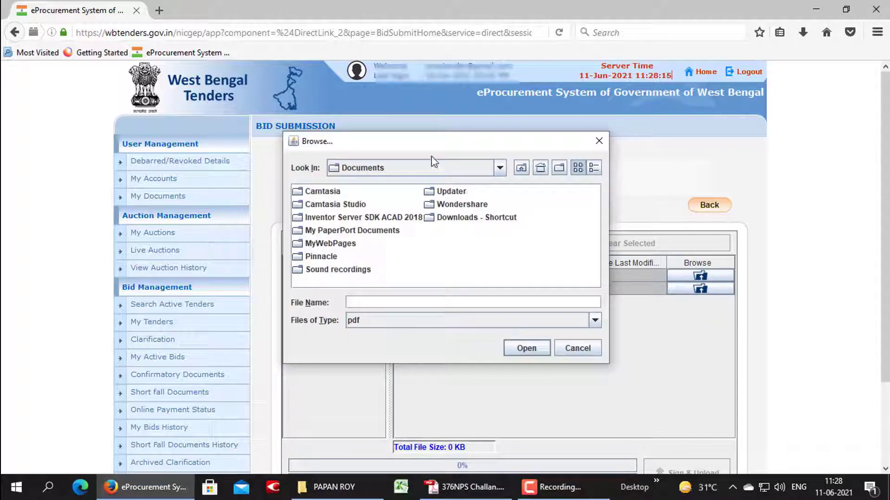
pyautogui.click(431, 171)
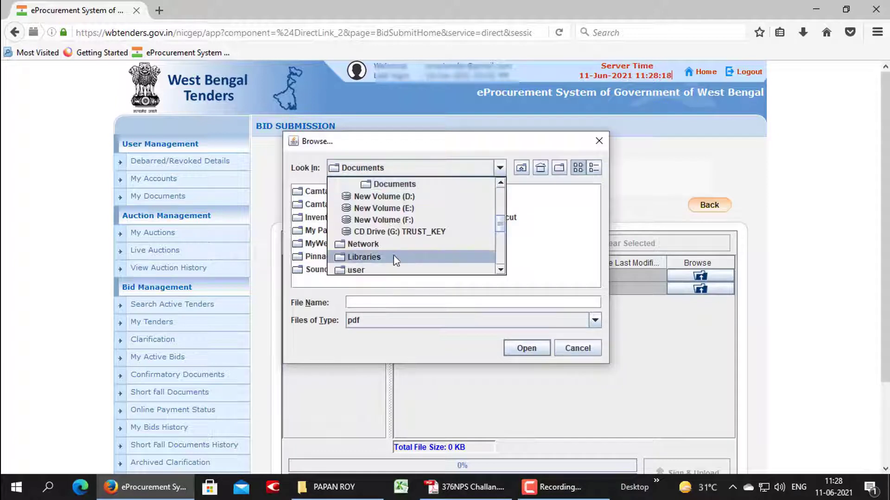
pyautogui.click(386, 245)
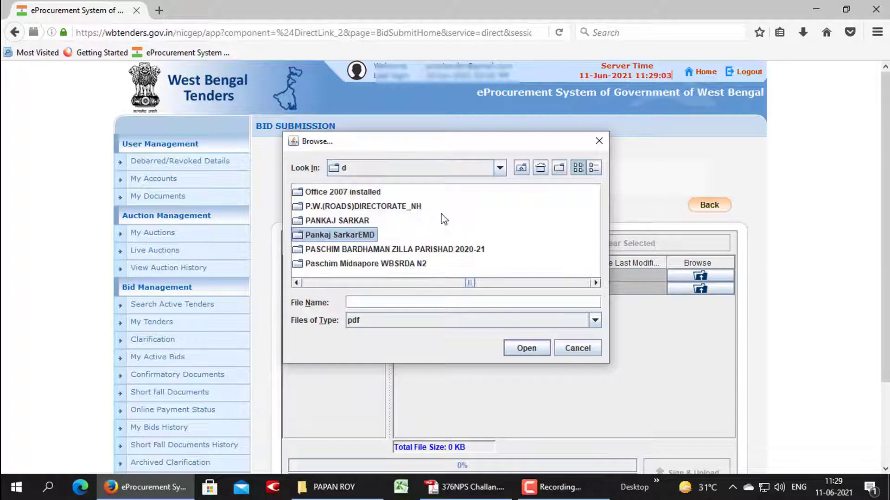
pyautogui.press('p')
pyautogui.press('p')
pyautogui.press('p')
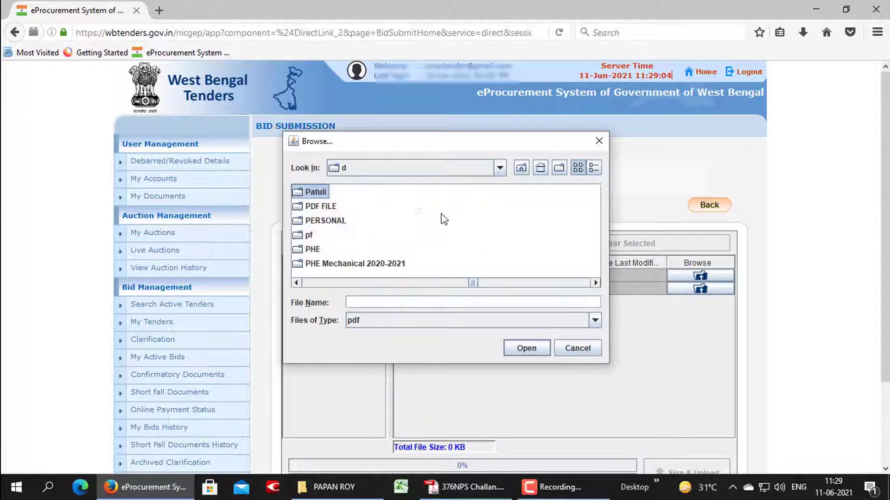
pyautogui.doubleClick(310, 250)
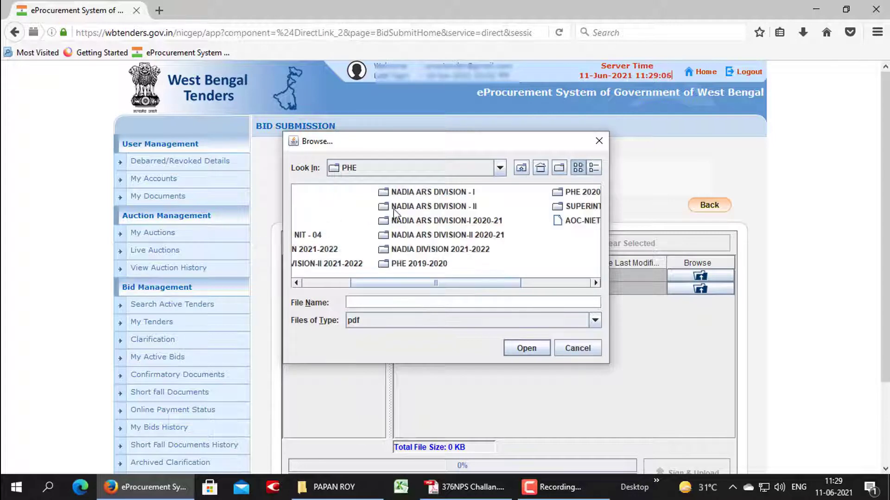
# Go into NADIA ARS DIVISION-I 2020-21, PHE-2021-22, NIT-01 and move the file browser aside to reveal the required document list
pyautogui.doubleClick(472, 221)
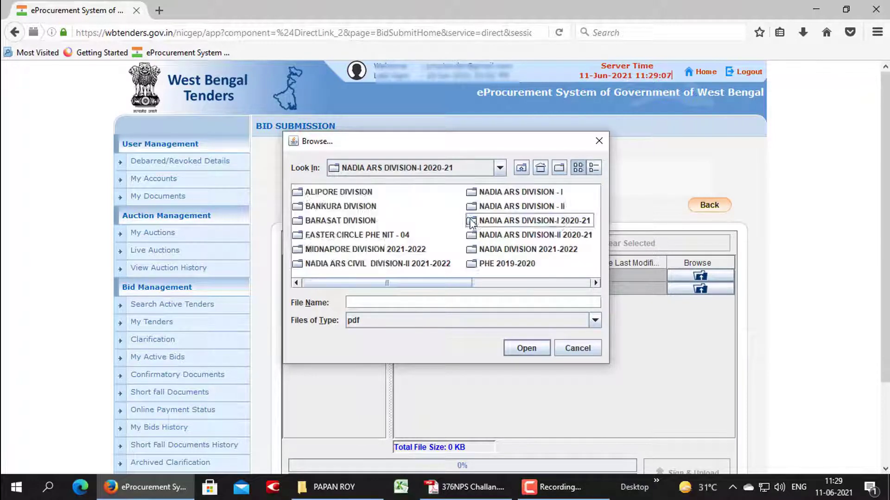
pyautogui.click(375, 194)
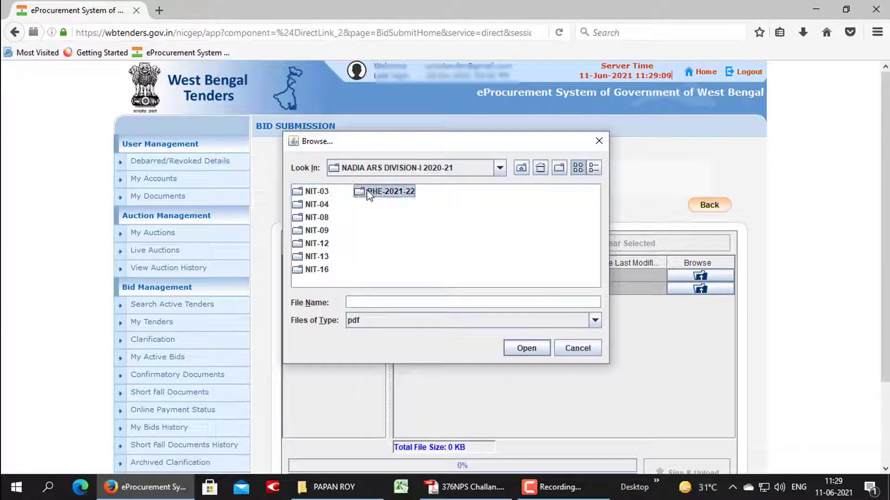
pyautogui.doubleClick(365, 193)
pyautogui.click(298, 197)
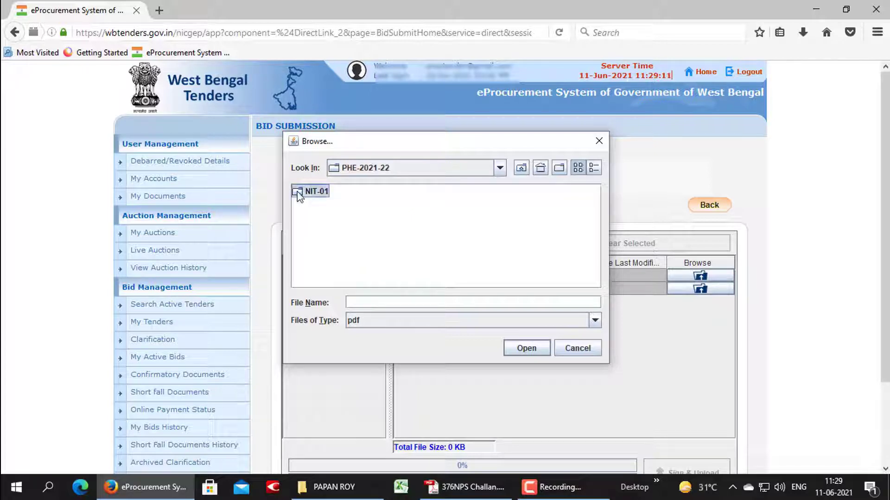
pyautogui.doubleClick(299, 197)
pyautogui.moveTo(383, 145); pyautogui.dragTo(526, 148)
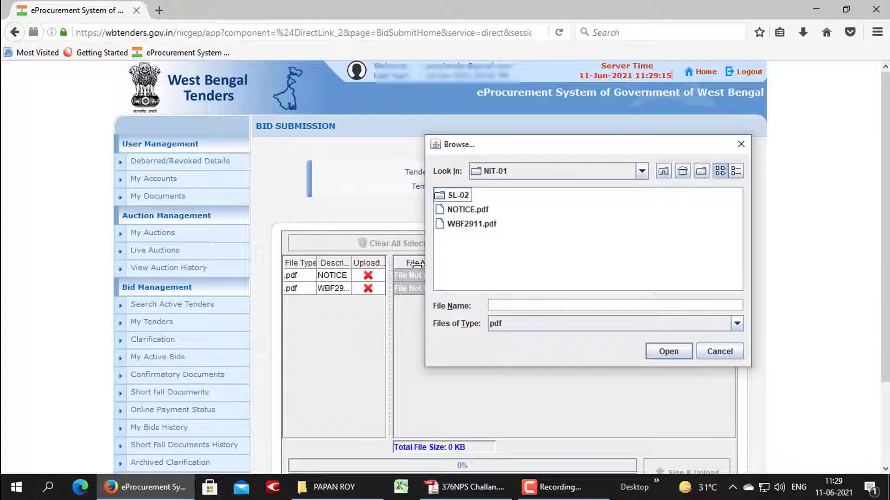
# Attach NOTICE.pdf from the NIT-01 folder as the NOTICE document
pyautogui.hotkey('ctrl', 'shift', 'd')
pyautogui.moveTo(315, 267)
pyautogui.mouseDown()
pyautogui.moveTo(325, 280)
pyautogui.moveTo(350, 281)
pyautogui.mouseUp()
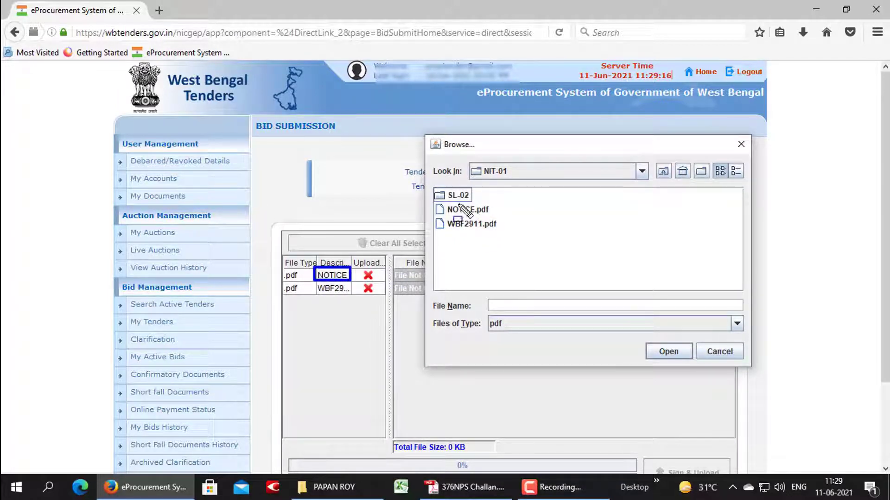
pyautogui.moveTo(445, 206); pyautogui.dragTo(497, 218)
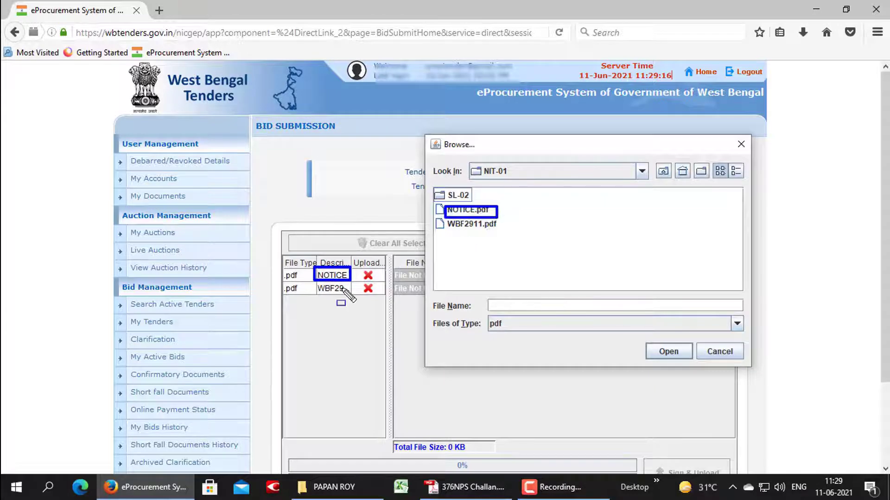
pyautogui.moveTo(315, 283); pyautogui.dragTo(358, 298)
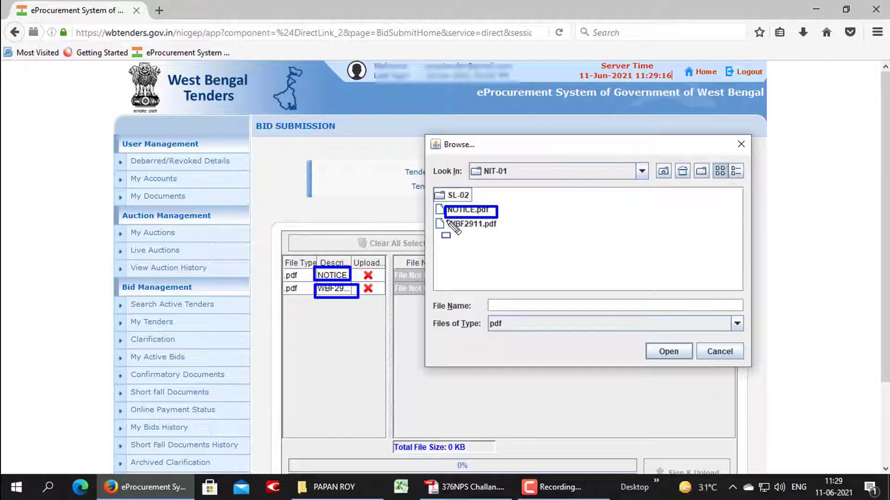
pyautogui.moveTo(444, 217); pyautogui.dragTo(505, 233)
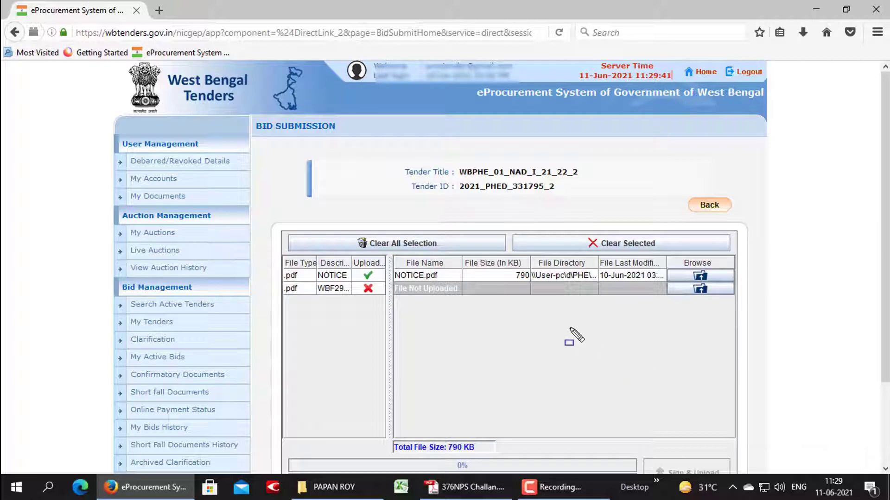
pyautogui.moveTo(344, 258)
pyautogui.mouseDown()
pyautogui.moveTo(389, 293)
pyautogui.moveTo(432, 288)
pyautogui.mouseUp()
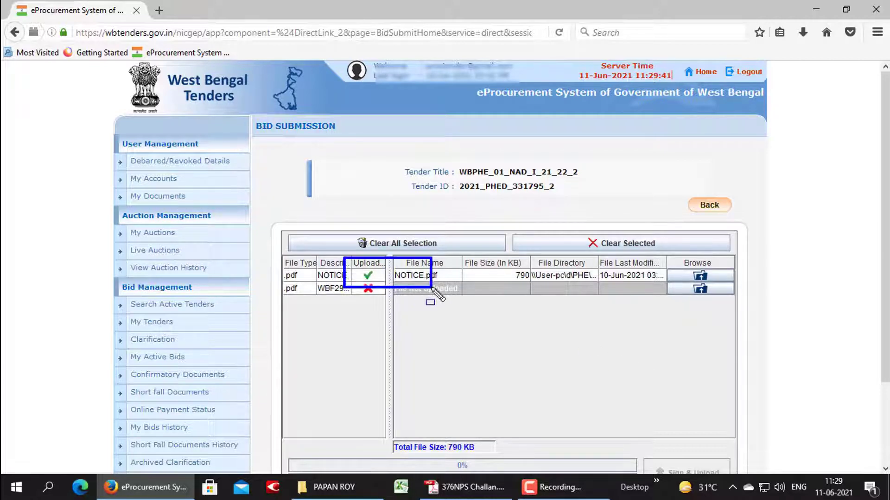
pyautogui.press('Escape')
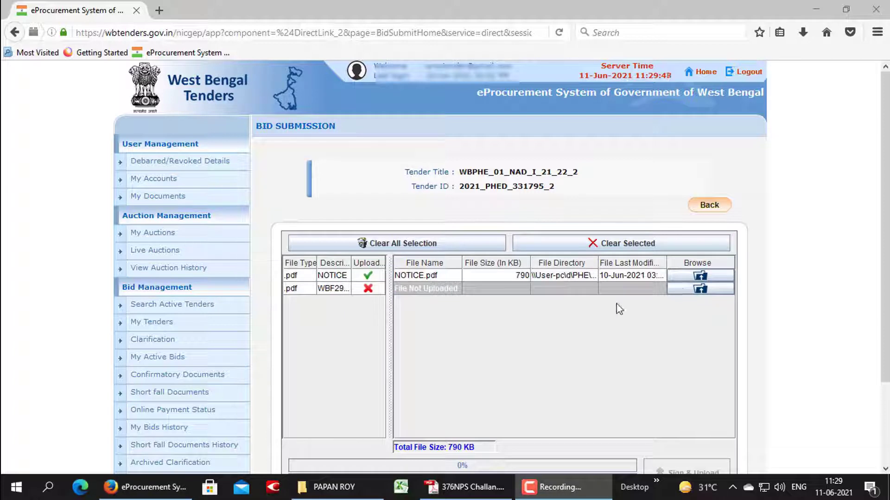
# Browse for the second required PDF's file and open the d share on the networked USER-PC
pyautogui.moveTo(671, 279)
pyautogui.mouseDown()
pyautogui.moveTo(705, 301)
pyautogui.moveTo(741, 302)
pyautogui.mouseUp()
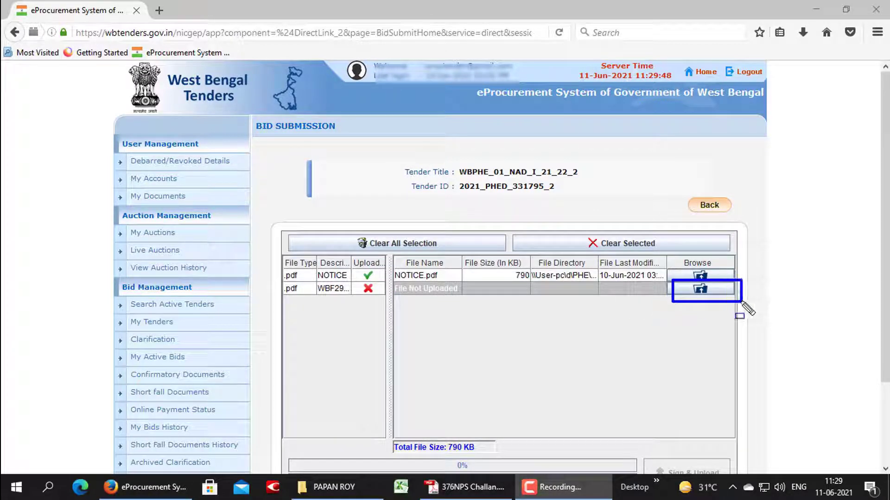
pyautogui.click(697, 287)
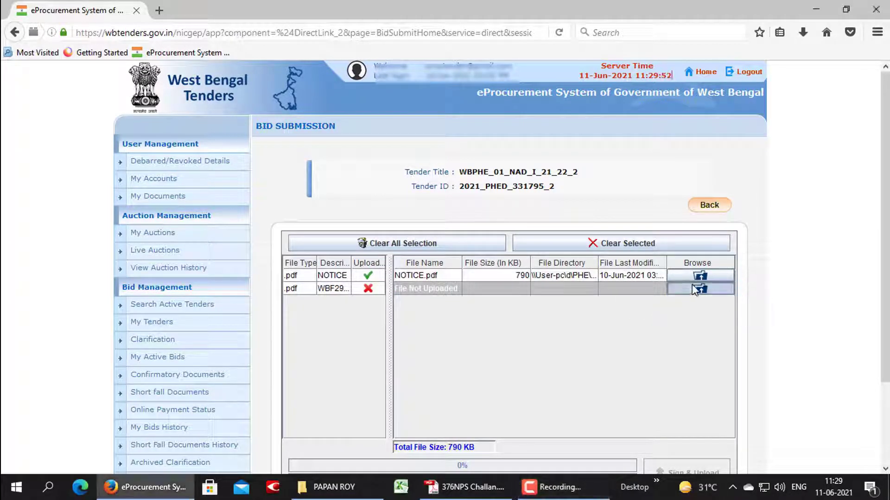
pyautogui.click(431, 166)
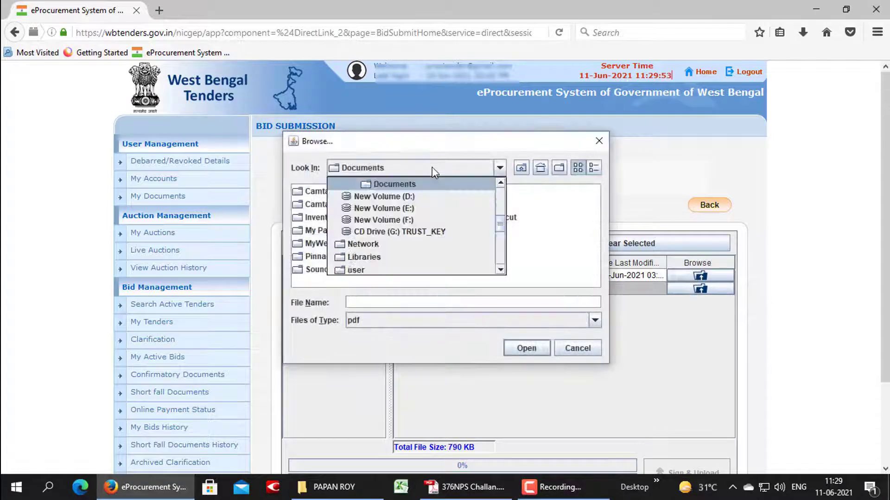
pyautogui.click(368, 246)
pyautogui.doubleClick(304, 204)
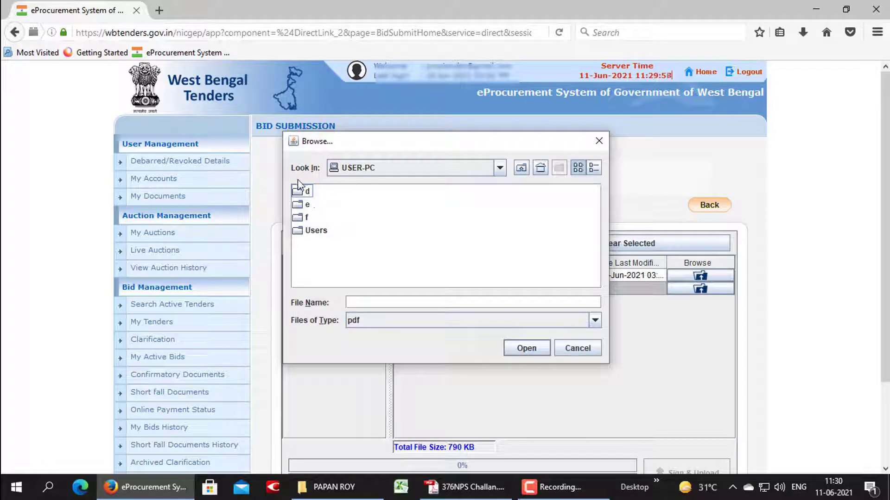
pyautogui.doubleClick(300, 190)
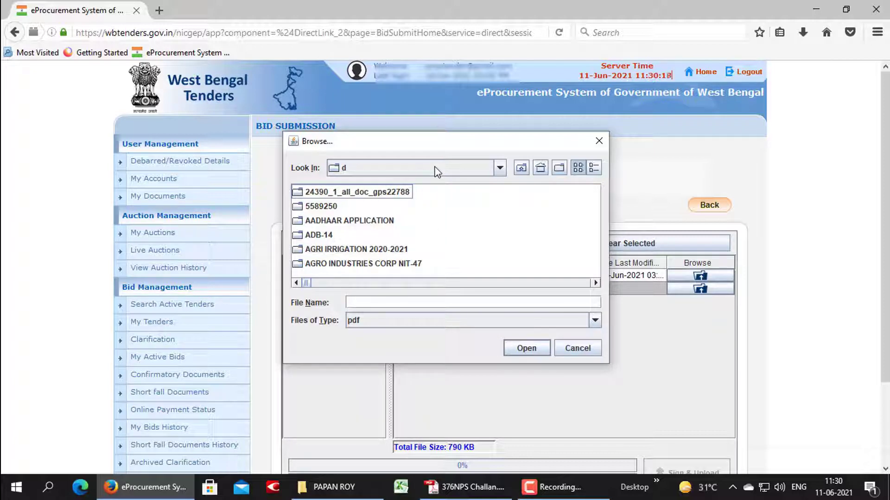
# Find the PHE folder in the d share and open its NADIA ARS DIVISION-I 2020-21 subfolder
pyautogui.press('p')
pyautogui.press('p')
pyautogui.press('p')
pyautogui.press('p')
pyautogui.press('p')
pyautogui.press('p')
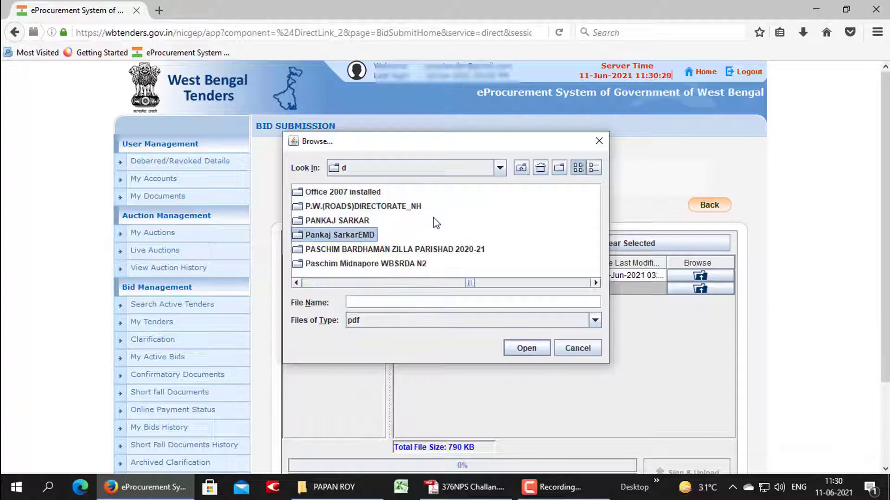
pyautogui.press('p')
pyautogui.doubleClick(296, 250)
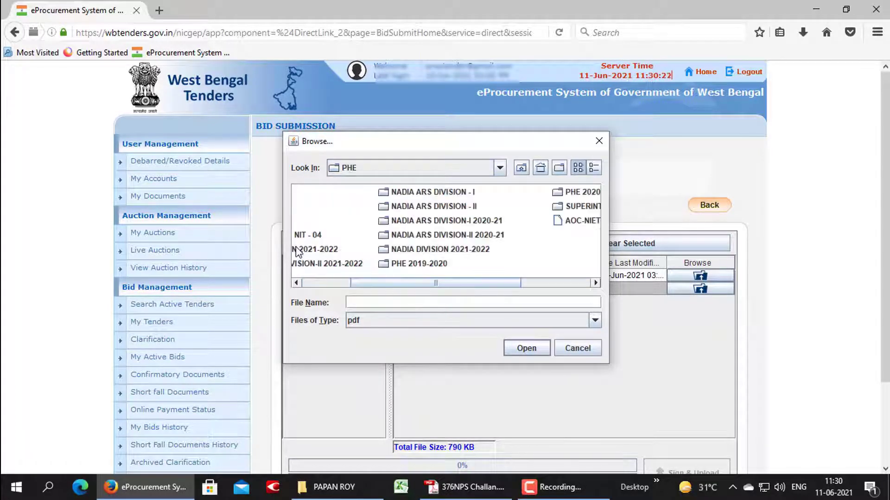
pyautogui.doubleClick(408, 221)
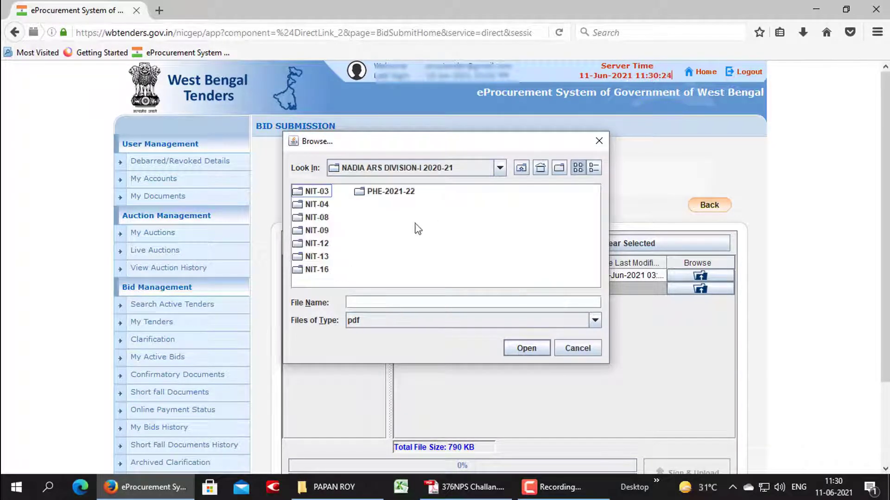
# Attach WBF2911.pdf from PHE-2021-22, NIT-01 as the second technical cover document
pyautogui.moveTo(383, 145); pyautogui.dragTo(438, 176)
pyautogui.doubleClick(425, 224)
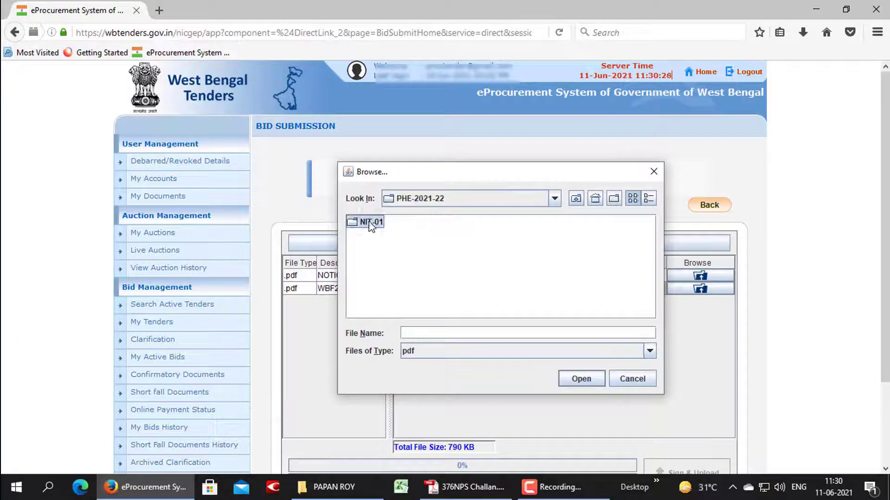
pyautogui.doubleClick(370, 223)
pyautogui.click(381, 251)
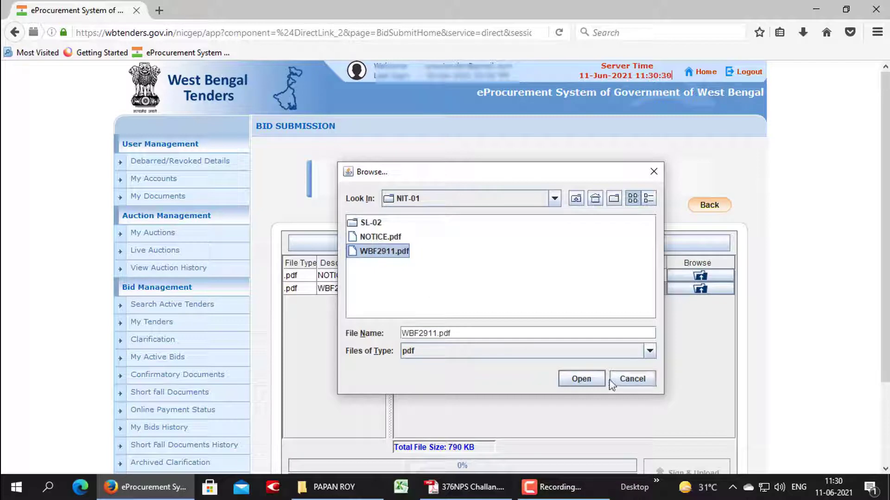
pyautogui.click(581, 379)
# Sign and upload the two technical cover documents and acknowledge the submission message
pyautogui.scroll(-1, 884, 278)
pyautogui.scroll(-3, 881, 347)
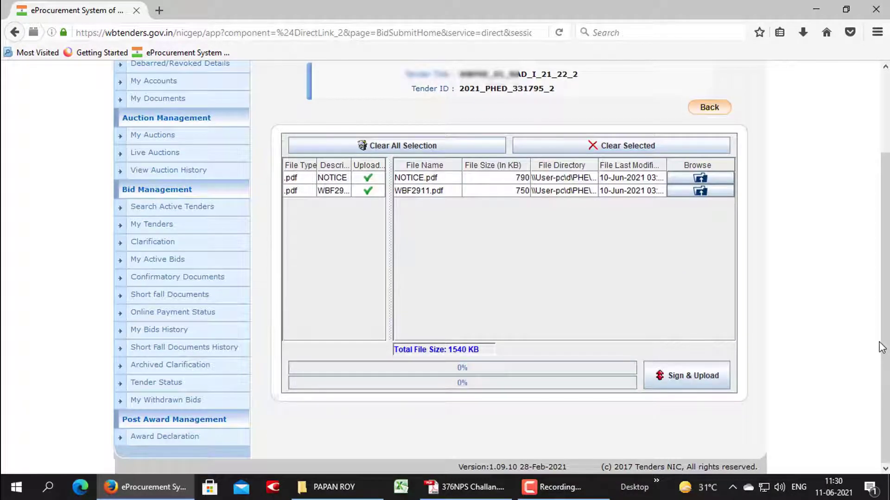
pyautogui.moveTo(653, 353)
pyautogui.mouseDown()
pyautogui.moveTo(644, 390)
pyautogui.moveTo(752, 407)
pyautogui.mouseUp()
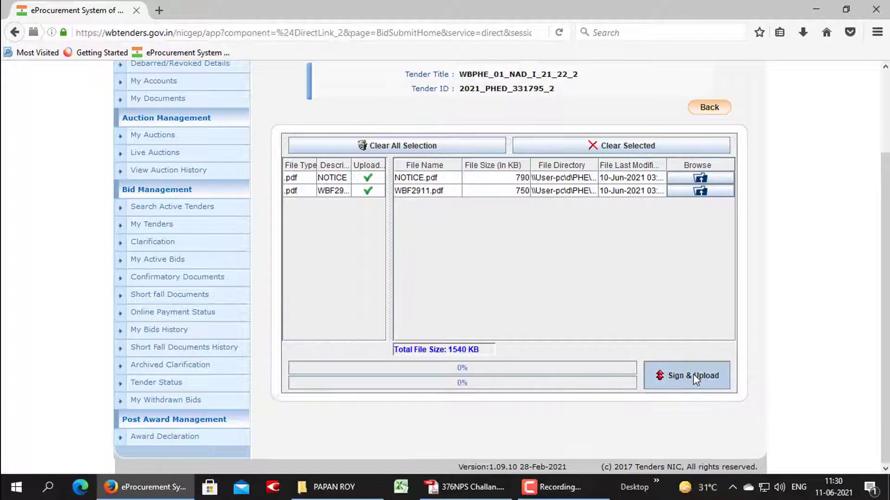
pyautogui.click(710, 376)
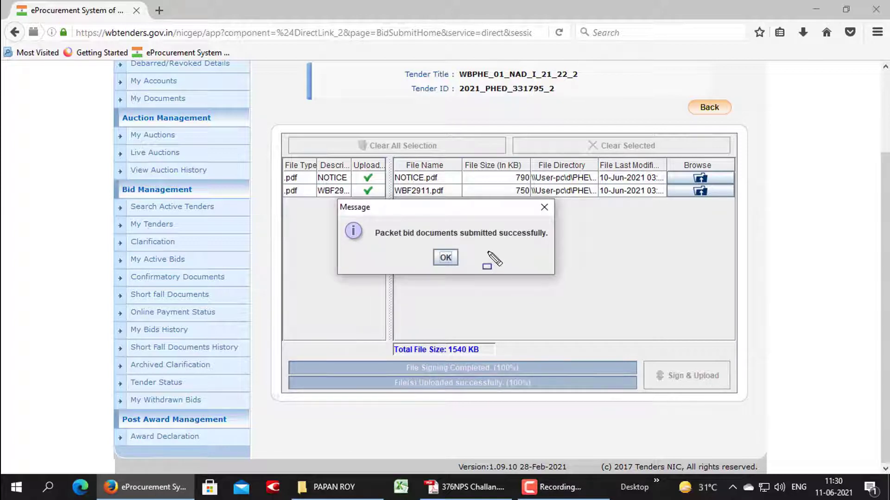
pyautogui.moveTo(431, 247)
pyautogui.mouseDown()
pyautogui.moveTo(458, 270)
pyautogui.moveTo(486, 271)
pyautogui.mouseUp()
pyautogui.click(445, 258)
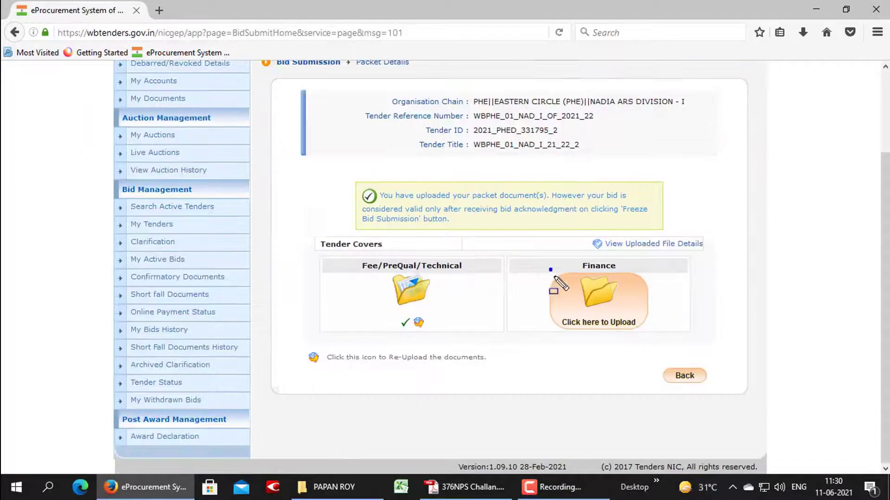
# Open the upload page for the Finance cover and bring its BOQ file list into view
pyautogui.moveTo(549, 268)
pyautogui.mouseDown()
pyautogui.moveTo(665, 339)
pyautogui.moveTo(668, 333)
pyautogui.mouseUp()
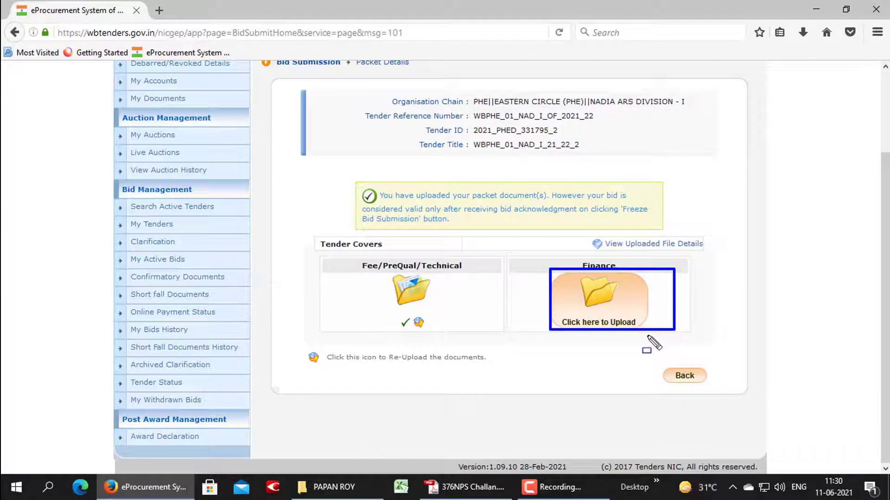
pyautogui.click(607, 305)
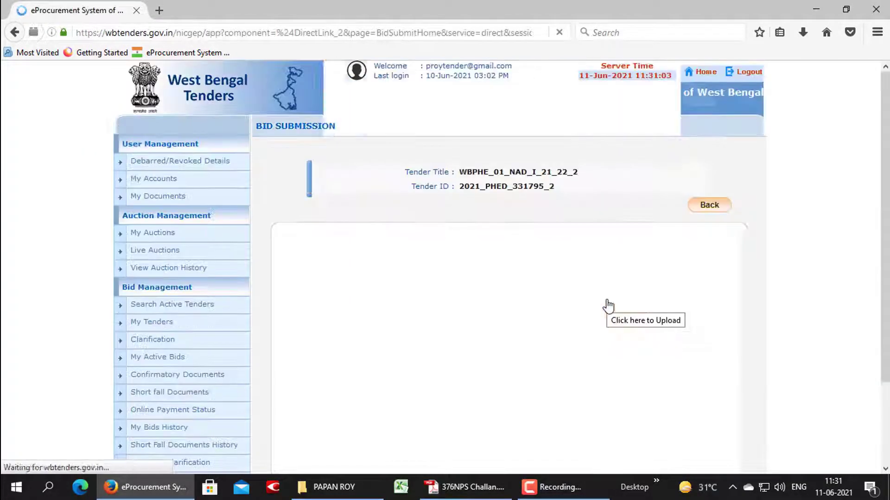
pyautogui.scroll(-3, 609, 305)
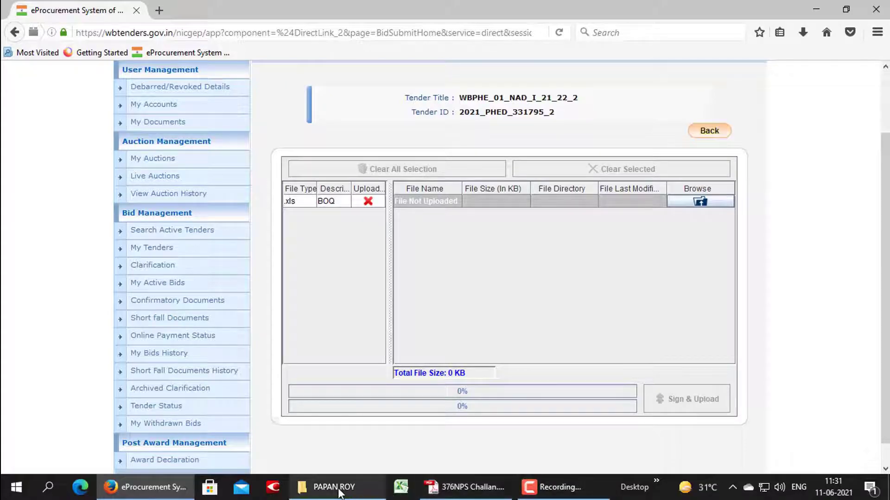
# Switch to the bidder's folder in File Explorer, open the BOQ_631546 workbook in Excel and dismiss the Office activation wizard
pyautogui.click(352, 486)
pyautogui.doubleClick(213, 82)
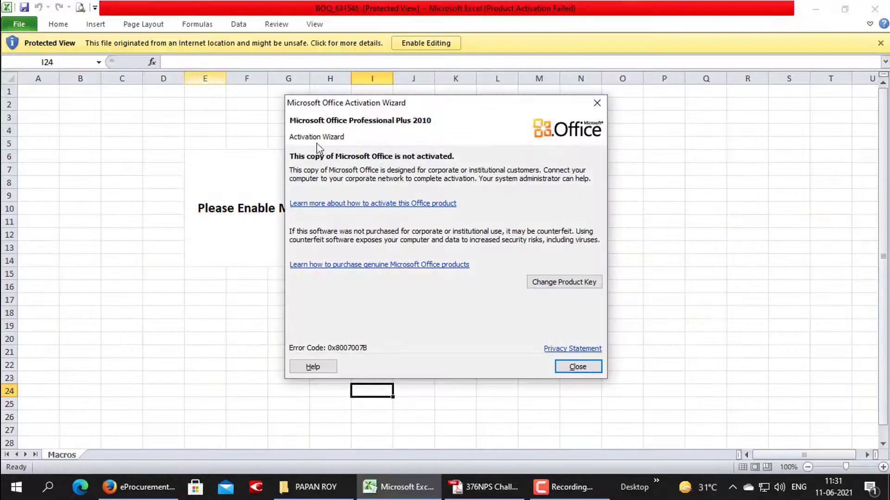
pyautogui.click(574, 366)
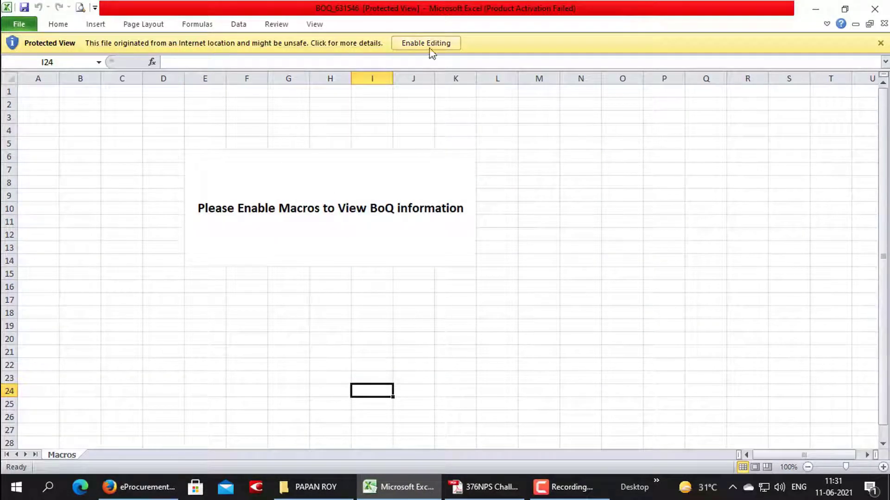
# Enable editing in the protected BOQ workbook and open the Bidder Name cell for editing
pyautogui.click(442, 44)
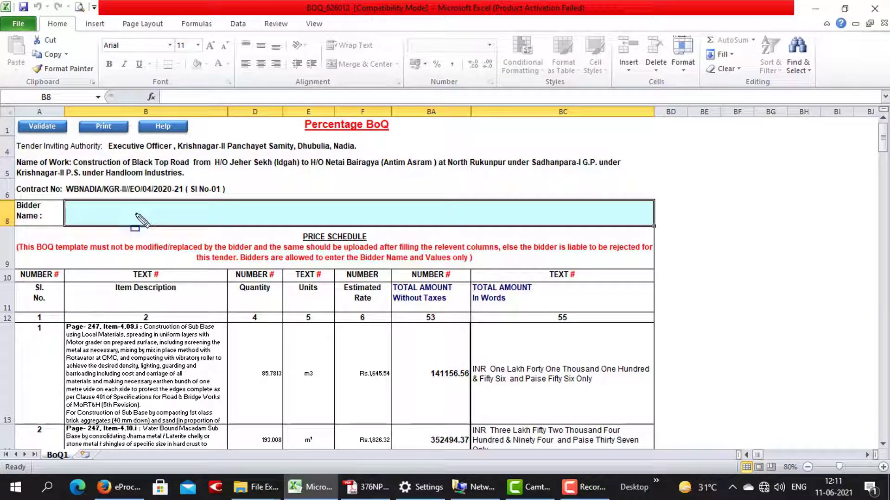
pyautogui.moveTo(60, 196)
pyautogui.mouseDown()
pyautogui.moveTo(137, 227)
pyautogui.moveTo(197, 228)
pyautogui.mouseUp()
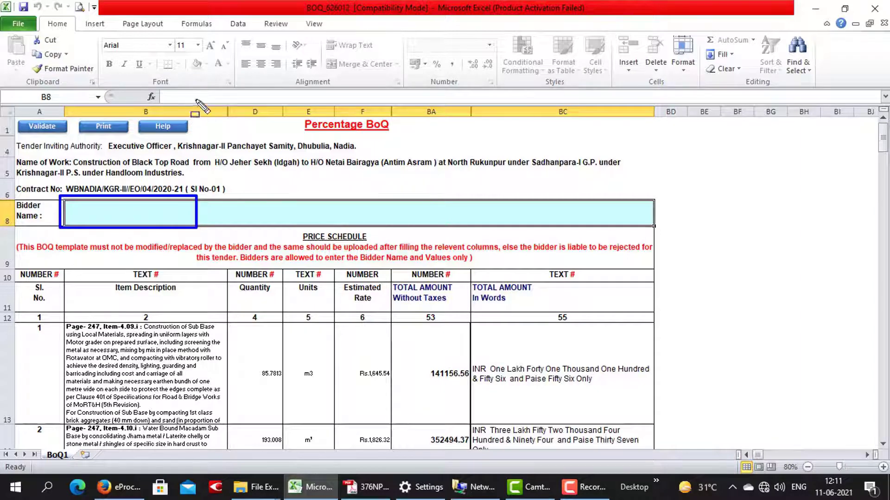
pyautogui.moveTo(170, 87); pyautogui.dragTo(253, 113)
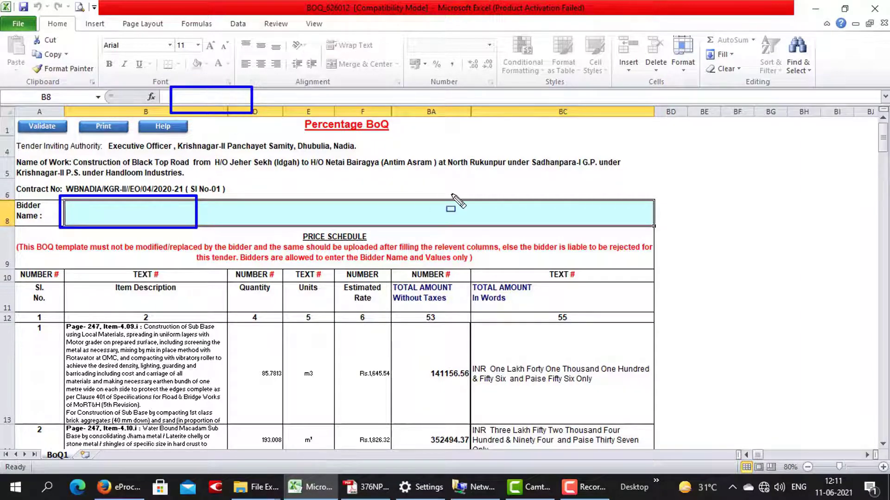
pyautogui.press('Escape')
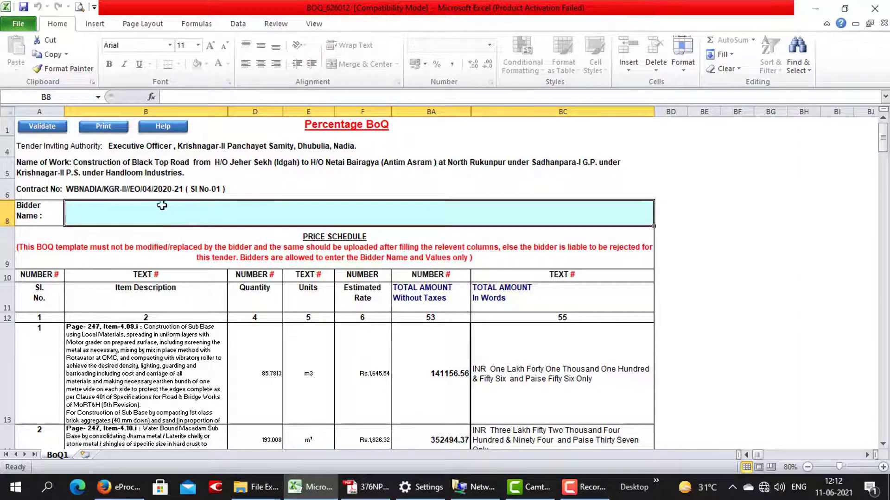
pyautogui.click(193, 95)
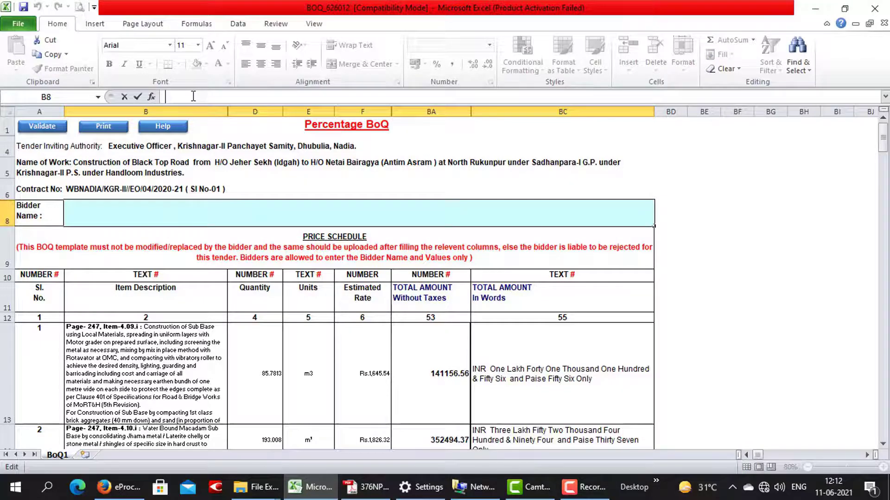
pyautogui.write('SDFJKFJKNGJKJKJKJ')
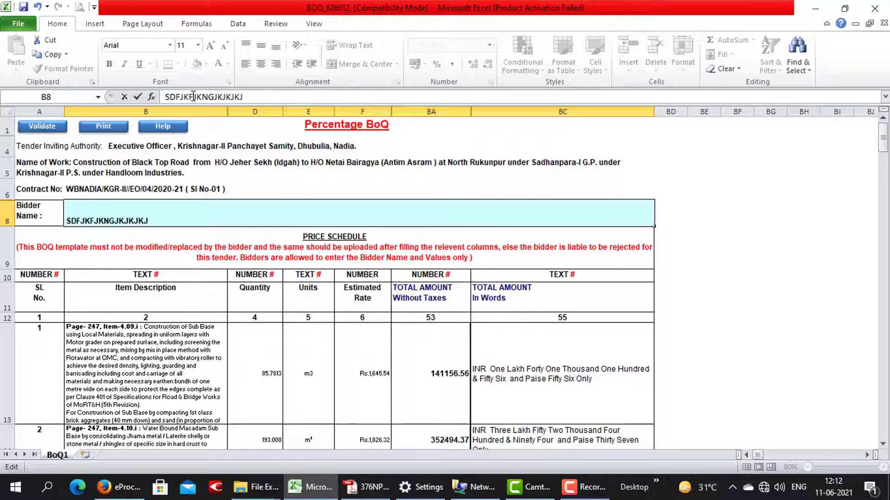
pyautogui.press('BackSpace')
pyautogui.press('BackSpace')
pyautogui.press('BackSpace')
pyautogui.press('BackSpace')
pyautogui.press('BackSpace')
pyautogui.press('BackSpace')
pyautogui.press('BackSpace')
pyautogui.press('BackSpace')
pyautogui.press('BackSpace')
pyautogui.press('BackSpace')
pyautogui.press('BackSpace')
pyautogui.press('BackSpace')
pyautogui.press('BackSpace')
pyautogui.press('BackSpace')
pyautogui.press('BackSpace')
pyautogui.press('BackSpace')
# Enter SEKH ENTERPRISE as the Bidder Name in cell B8
pyautogui.write('SEKH ENTERPRISE')
pyautogui.press('Return')
# In the Quoted Rate in Figures row, choose Excess (+) and enter a percentage rate of 2%
pyautogui.scroll(-5, 282, 303)
pyautogui.scroll(-3, 282, 303)
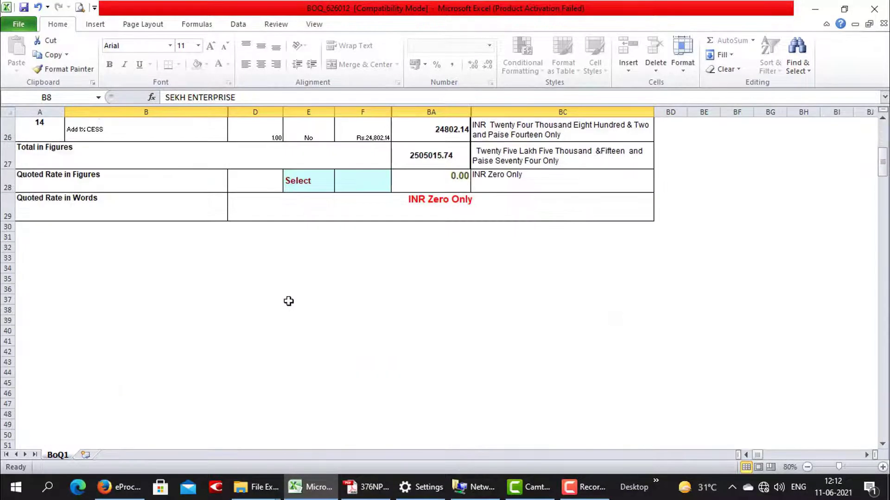
pyautogui.scroll(1, 312, 203)
pyautogui.click(304, 299)
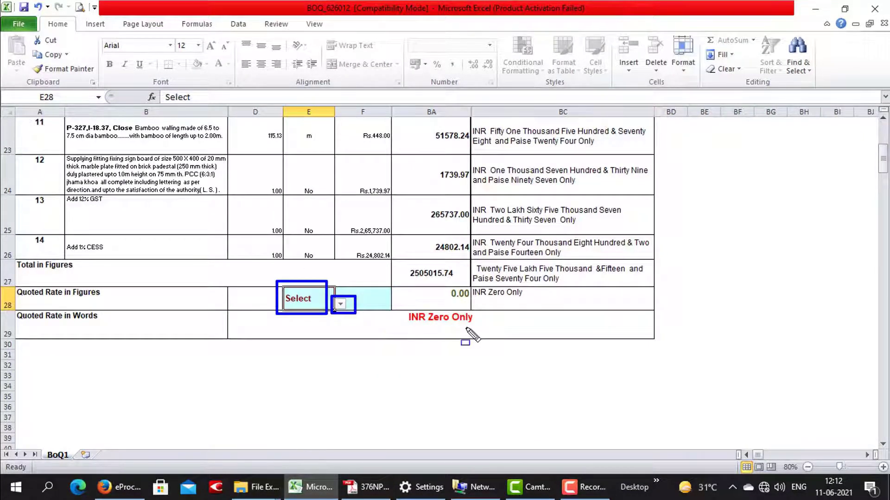
pyautogui.click(340, 304)
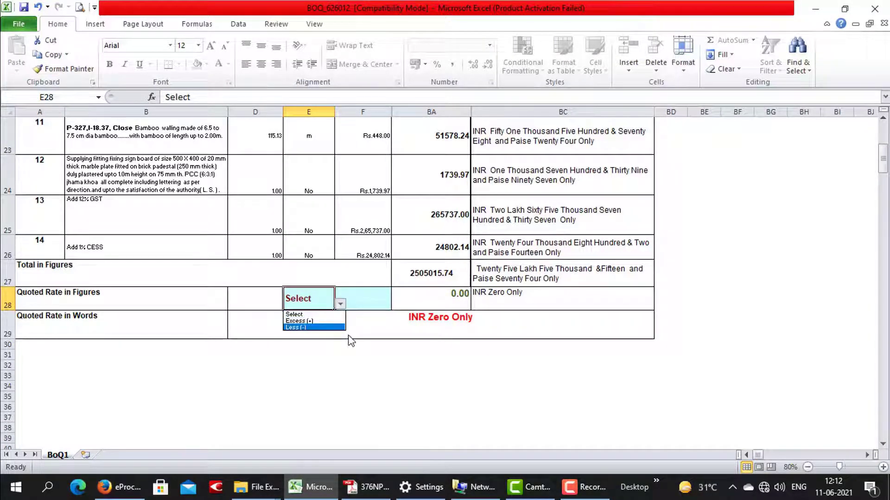
pyautogui.hotkey('ctrl', 'shift', 'd')
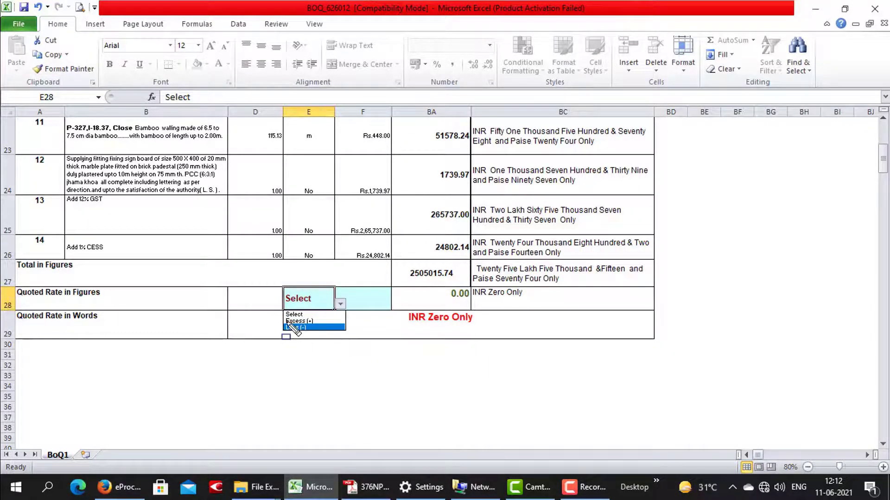
pyautogui.moveTo(281, 310); pyautogui.dragTo(332, 339)
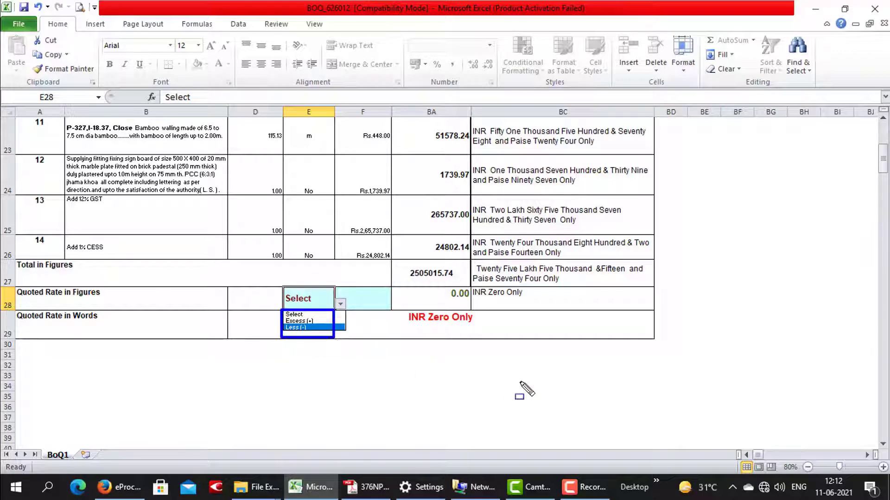
pyautogui.click(311, 321)
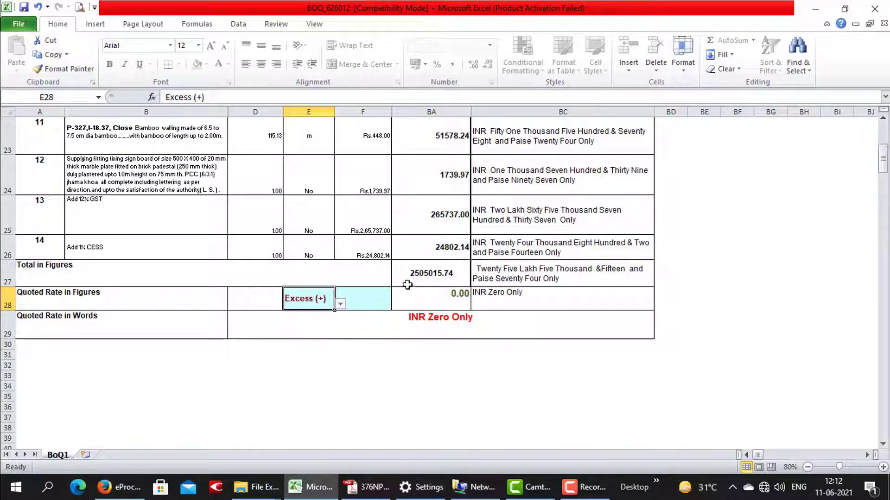
pyautogui.click(384, 299)
pyautogui.write('2%')
pyautogui.press('Return')
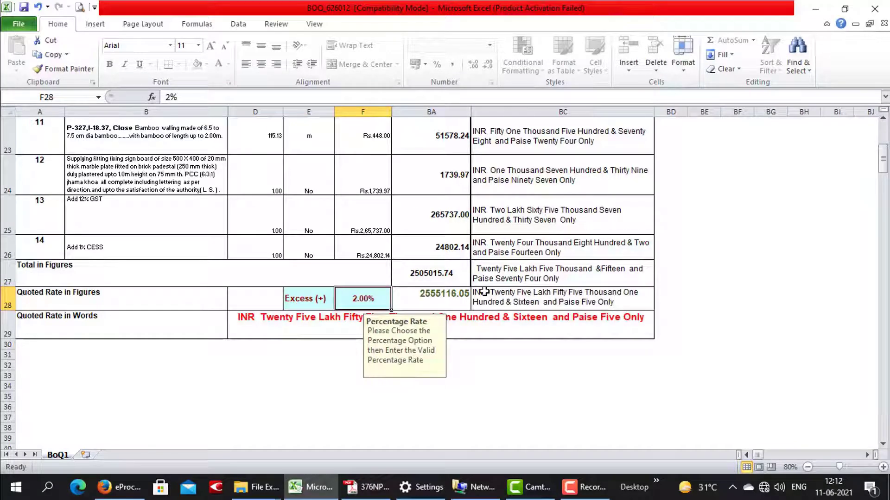
# Change the Quoted Rate in Figures option to Less (-)
pyautogui.hotkey('ctrl', 'shift', 'd')
pyautogui.moveTo(404, 263)
pyautogui.mouseDown()
pyautogui.moveTo(425, 281)
pyautogui.moveTo(478, 286)
pyautogui.mouseUp()
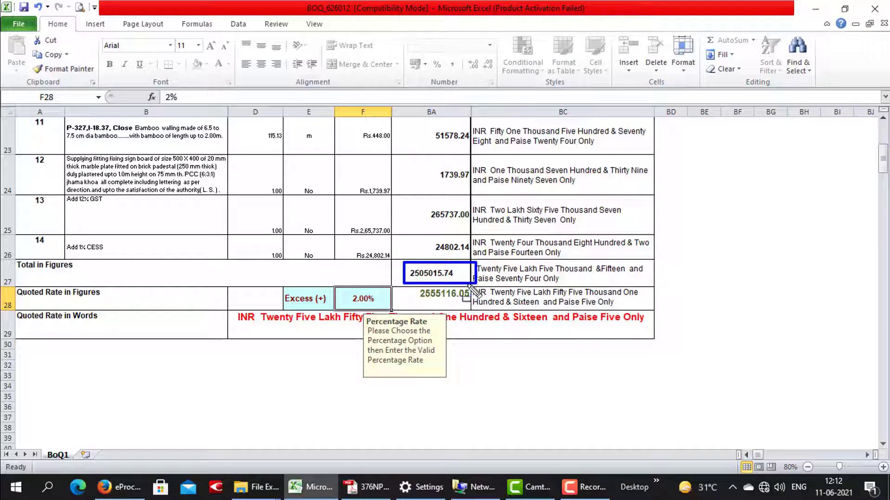
pyautogui.moveTo(407, 284); pyautogui.dragTo(489, 311)
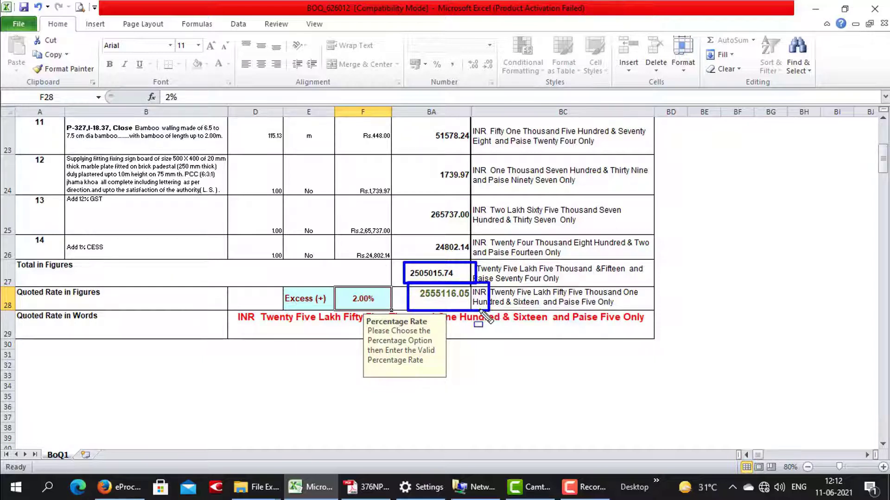
pyautogui.press('Escape')
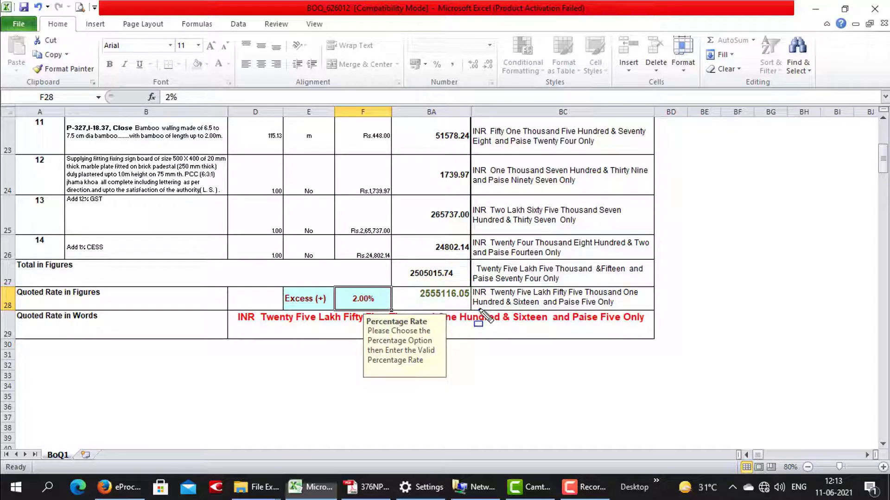
pyautogui.click(317, 299)
pyautogui.click(340, 304)
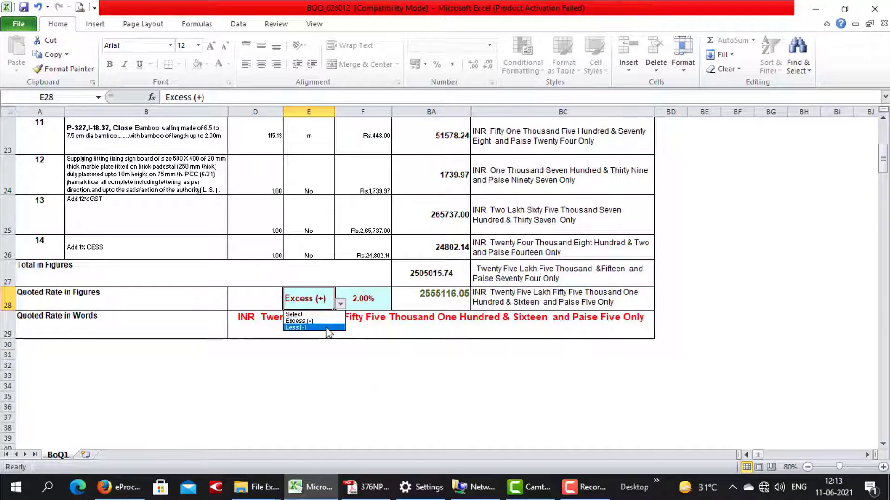
pyautogui.click(299, 327)
pyautogui.click(369, 297)
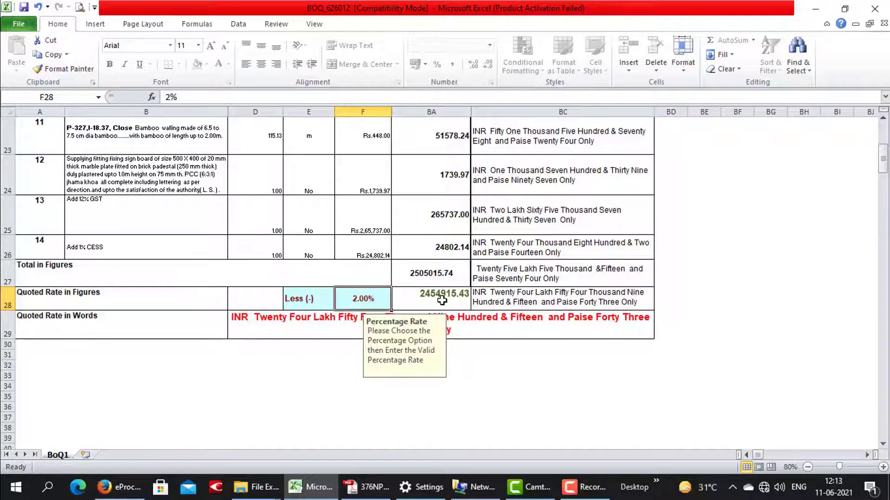
# Close the BOQ workbook, saving the changes and continuing past the compatibility check
pyautogui.click(874, 8)
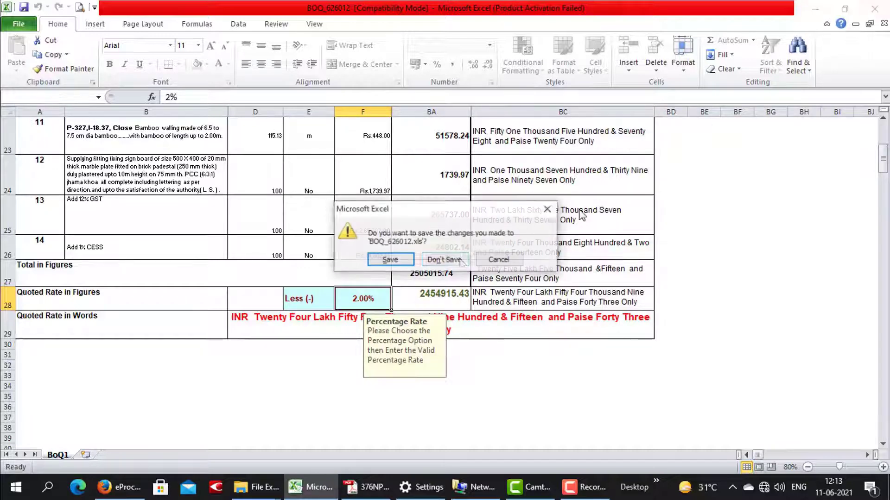
pyautogui.click(389, 260)
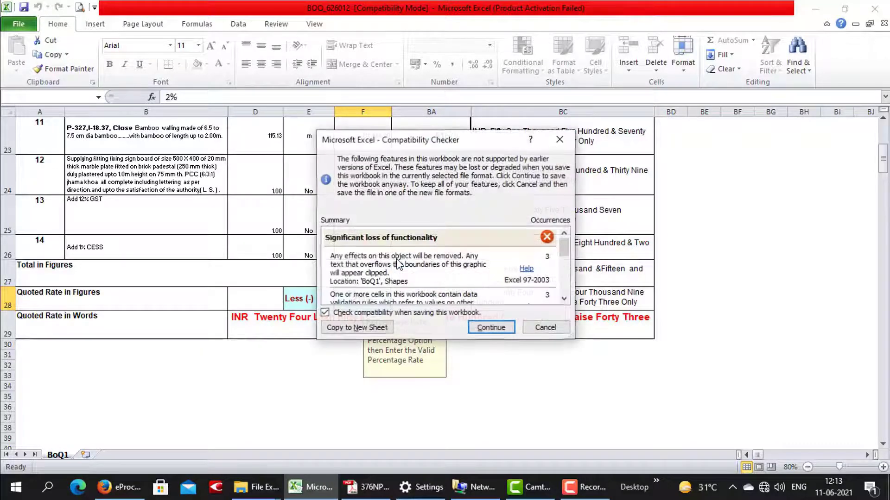
pyautogui.click(490, 326)
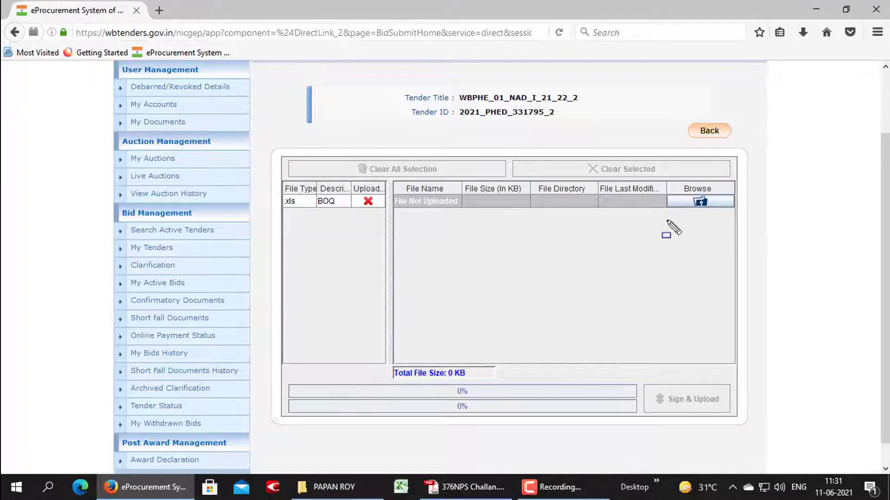
# Browse for the BOQ file on the Finance cover upload page and open the d share of USER-PC on the network
pyautogui.click(718, 204)
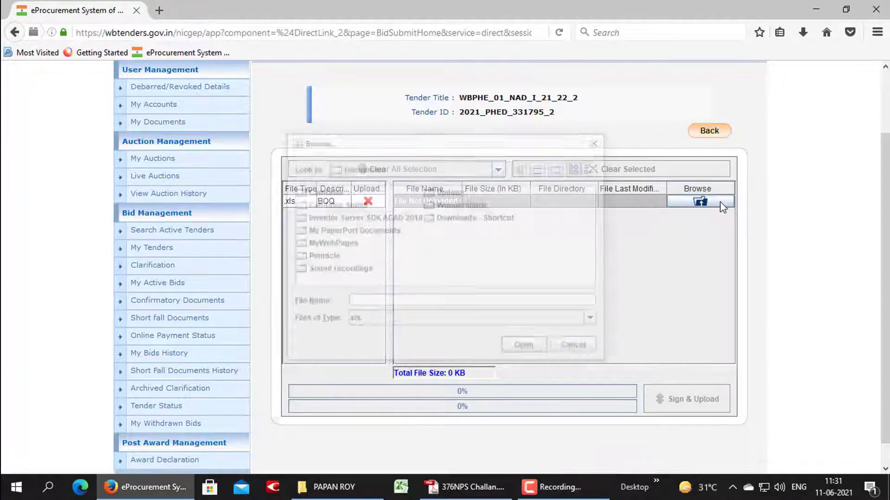
pyautogui.click(410, 171)
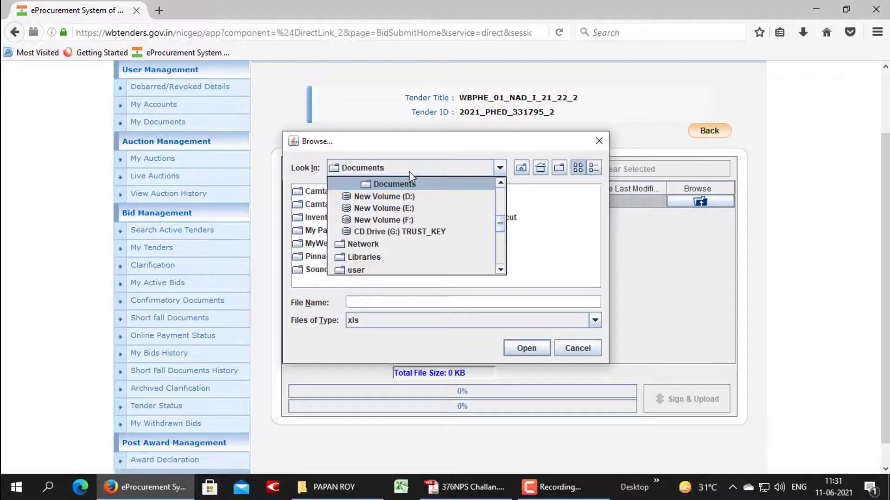
pyautogui.click(376, 244)
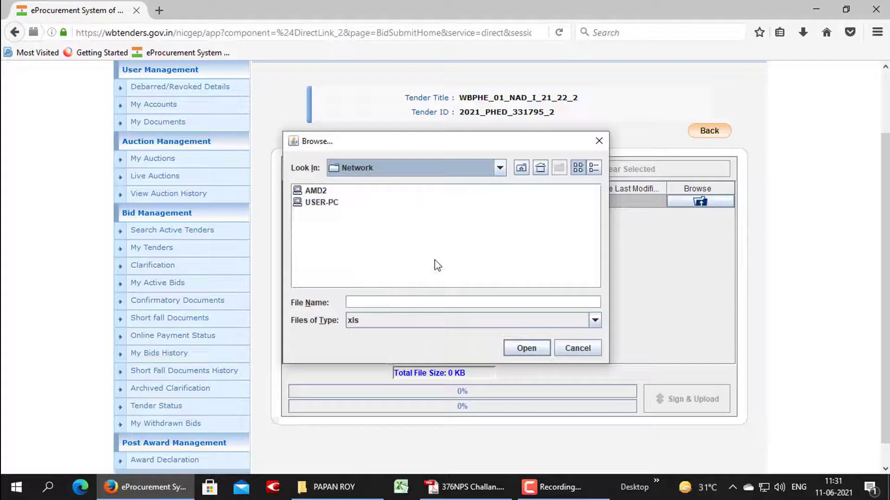
pyautogui.doubleClick(309, 204)
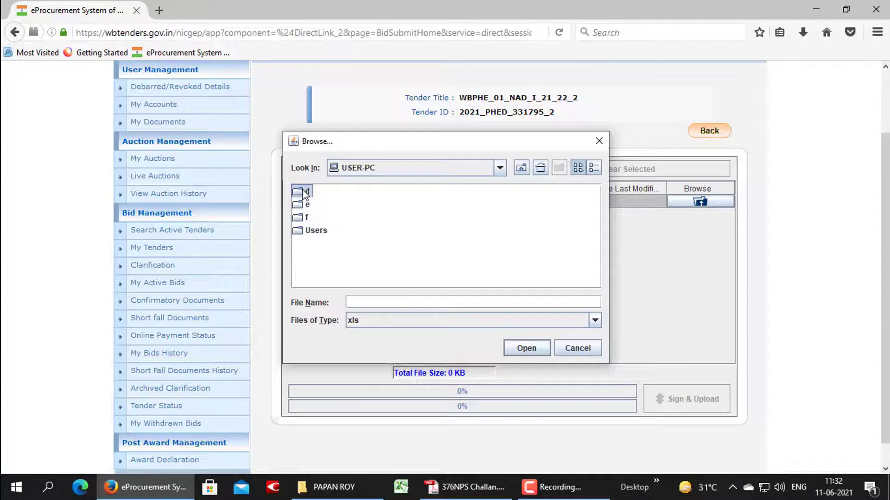
pyautogui.doubleClick(303, 191)
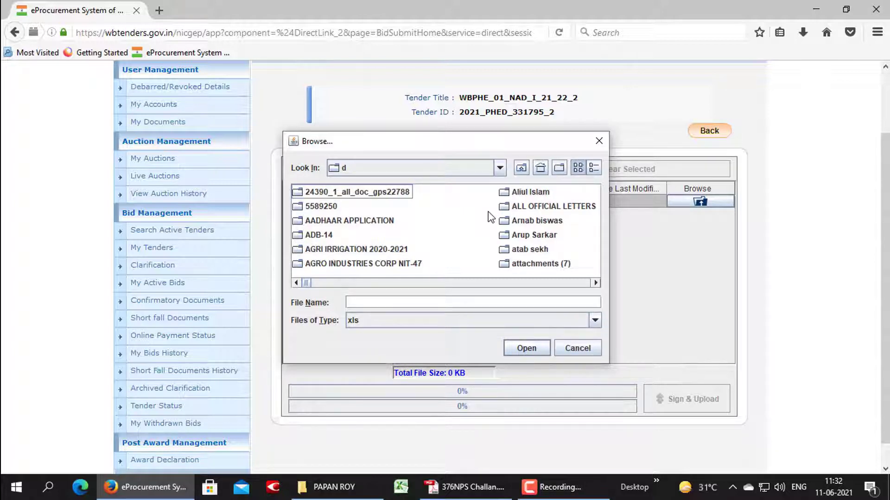
# Open the PHE folder and its NADIA ARS DIVISION-I 2020-21 subfolder in the file browser
pyautogui.press('p')
pyautogui.press('p')
pyautogui.press('p')
pyautogui.press('p')
pyautogui.press('p')
pyautogui.press('p')
pyautogui.press('p')
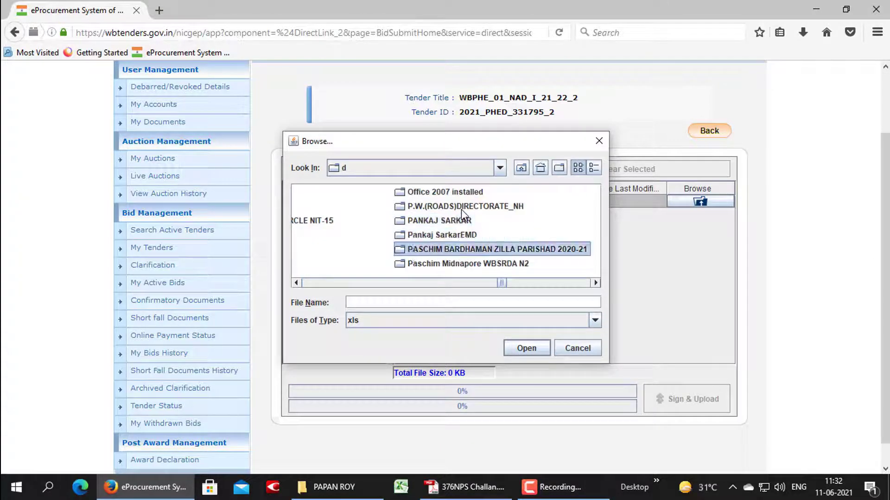
pyautogui.doubleClick(413, 250)
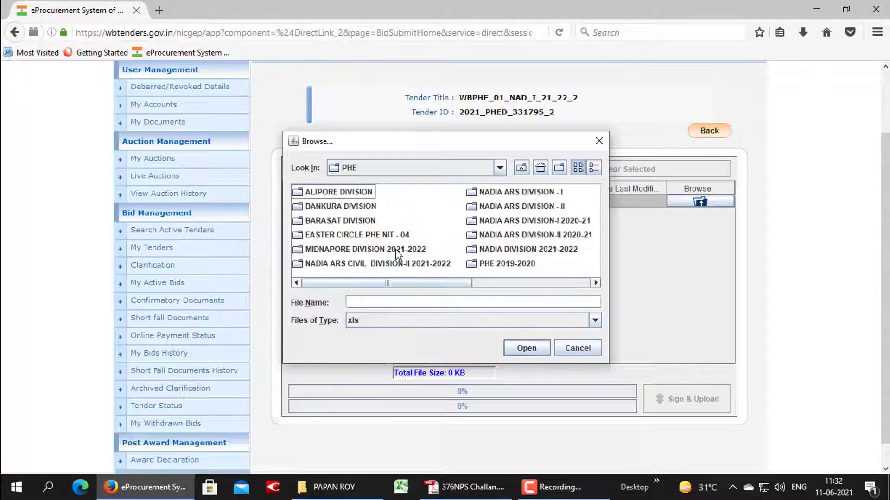
pyautogui.doubleClick(516, 221)
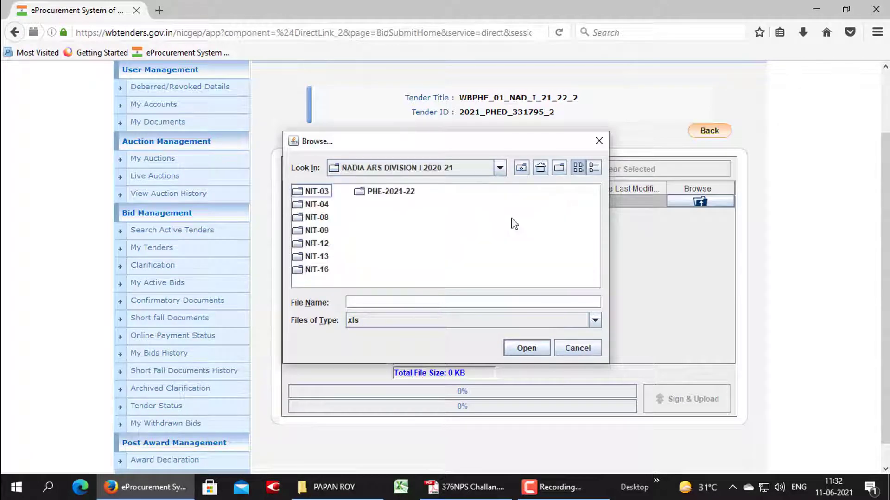
# Go through PHE-2021-22, NIT-01 and SL-02 to the bidder's own folder
pyautogui.doubleClick(377, 191)
pyautogui.doubleClick(319, 192)
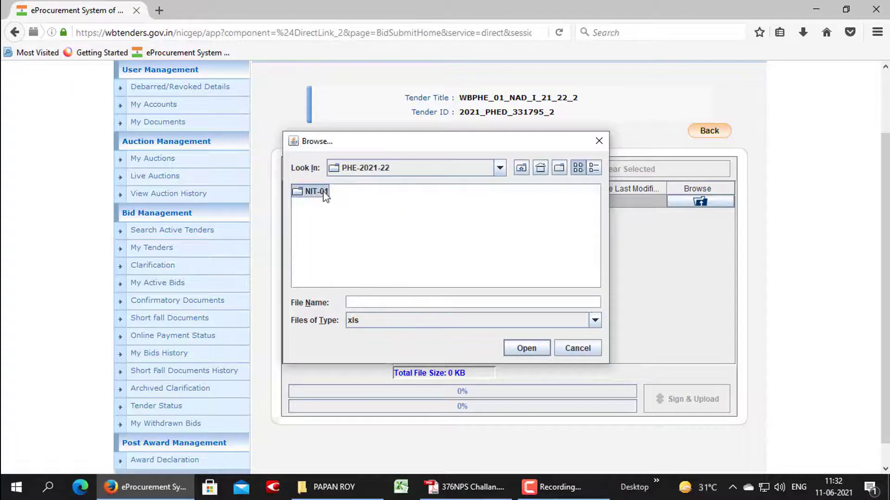
pyautogui.doubleClick(299, 192)
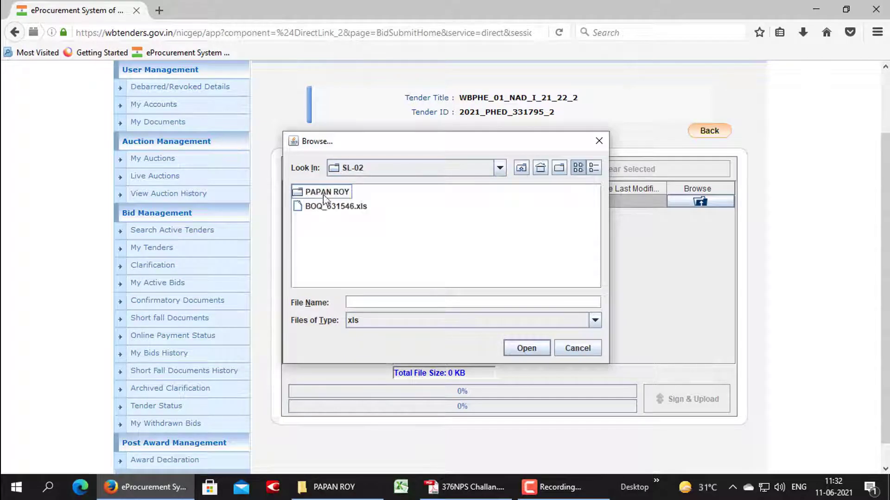
pyautogui.doubleClick(325, 192)
# Attach BOQ_631546.xls from the bidder's folder as the BOQ file for the Finance cover
pyautogui.moveTo(413, 143); pyautogui.dragTo(546, 148)
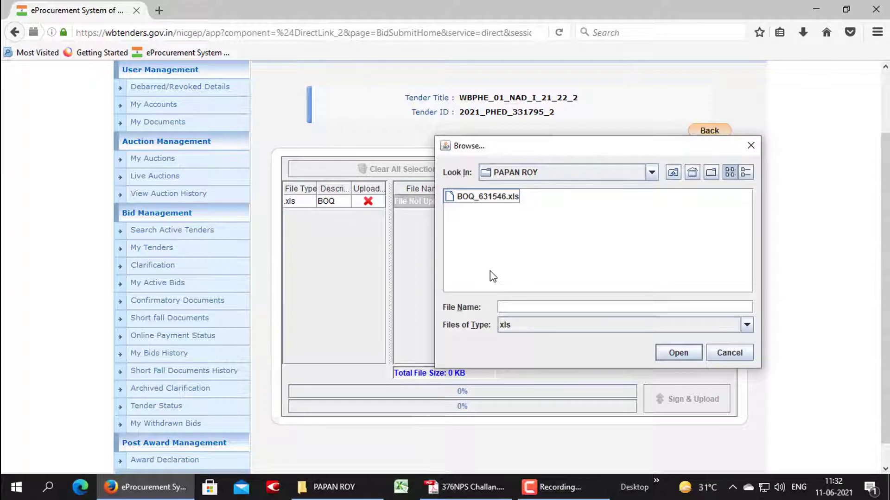
pyautogui.moveTo(490, 271); pyautogui.dragTo(611, 277)
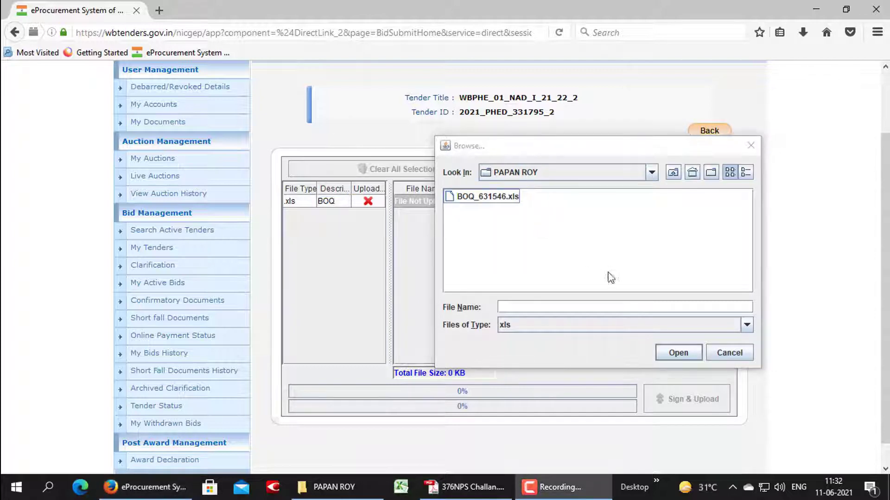
pyautogui.click(486, 195)
pyautogui.click(678, 353)
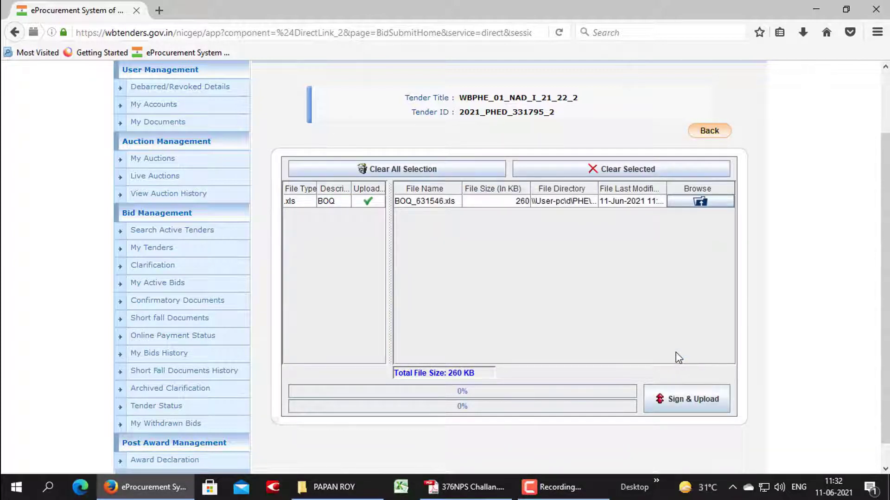
pyautogui.moveTo(655, 376)
pyautogui.mouseDown()
pyautogui.moveTo(668, 404)
pyautogui.moveTo(763, 419)
pyautogui.mouseUp()
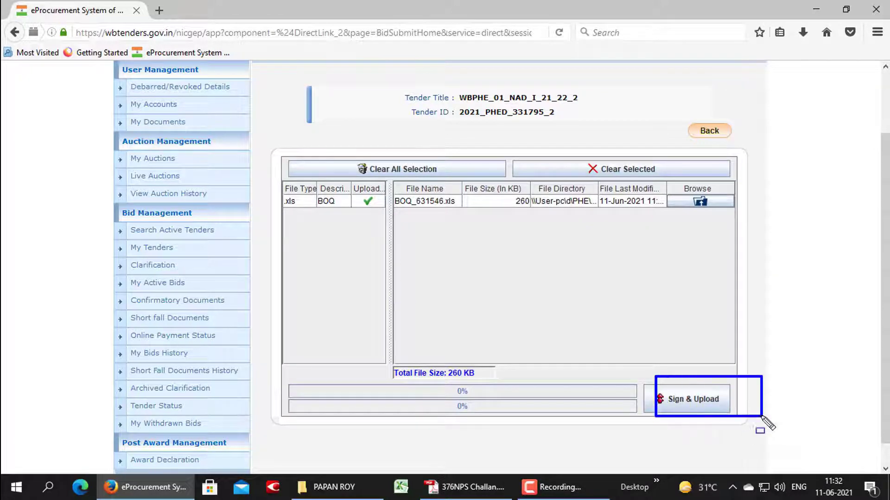
# Sign and upload BOQ_631546.xls for the Finance cover and acknowledge the completion message
pyautogui.press('Escape')
pyautogui.click(680, 408)
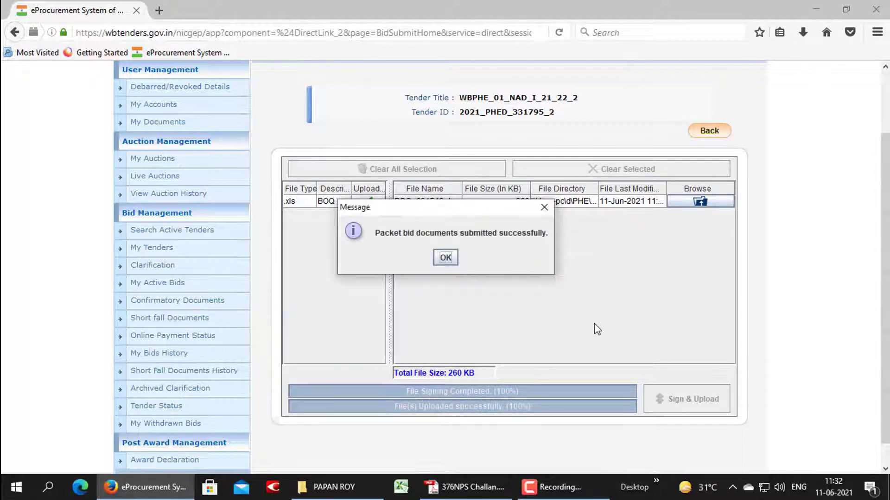
pyautogui.moveTo(422, 243); pyautogui.dragTo(493, 281)
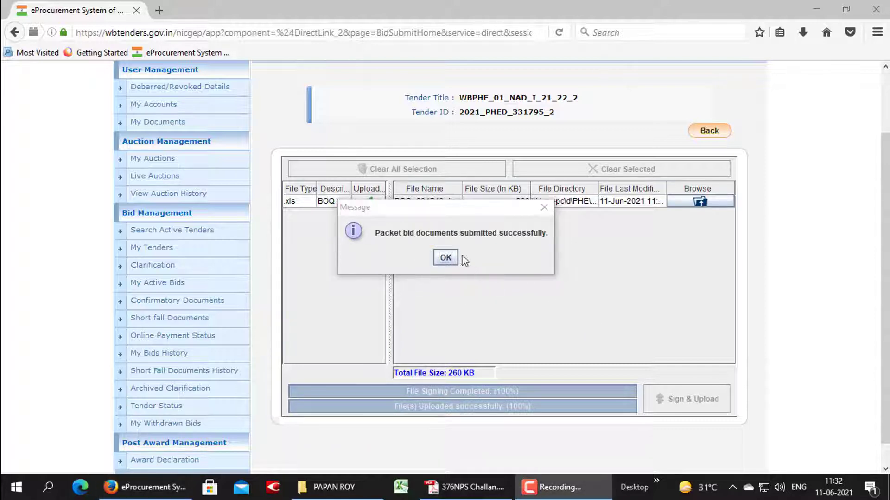
pyautogui.click(447, 258)
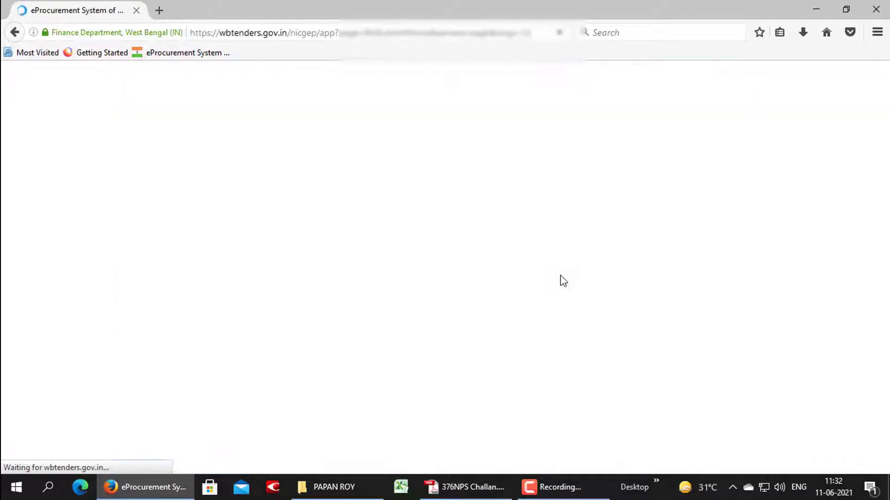
# Check both tender covers and review the uploaded file details listing, closing its window when done
pyautogui.scroll(-3, 717, 246)
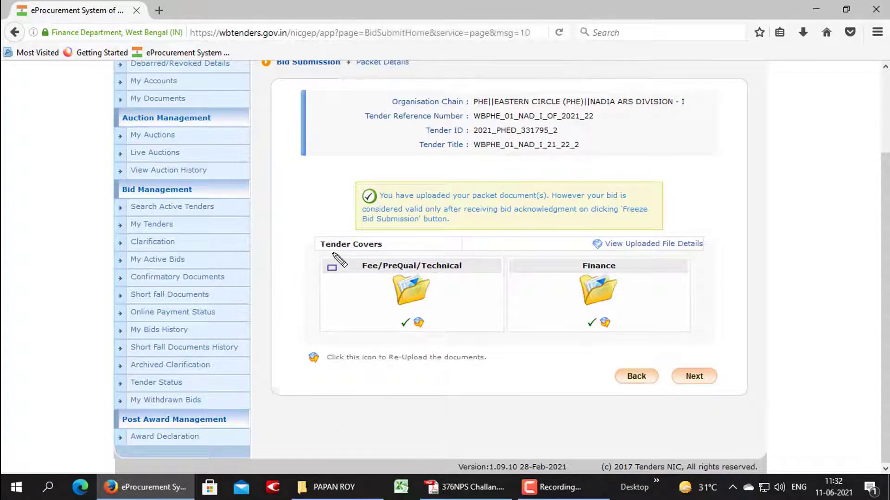
pyautogui.moveTo(347, 241)
pyautogui.mouseDown()
pyautogui.moveTo(489, 317)
pyautogui.moveTo(644, 345)
pyautogui.moveTo(645, 334)
pyautogui.mouseUp()
pyautogui.press('Escape')
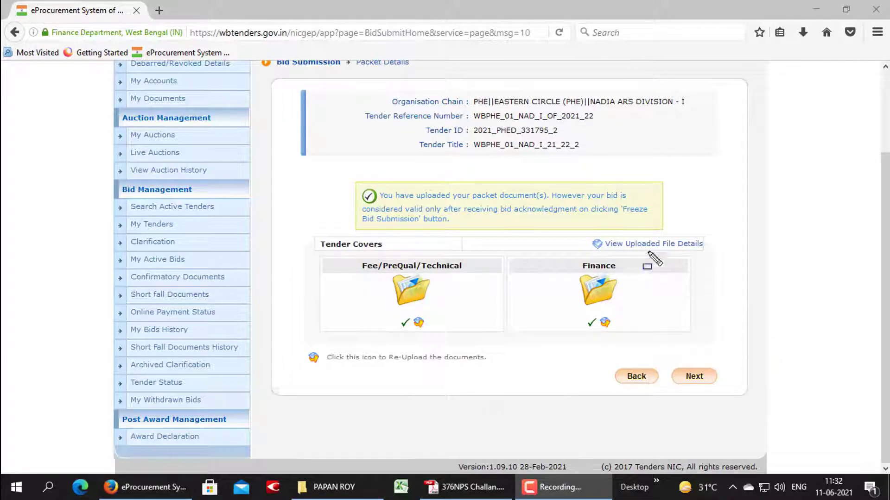
pyautogui.moveTo(597, 226); pyautogui.dragTo(729, 264)
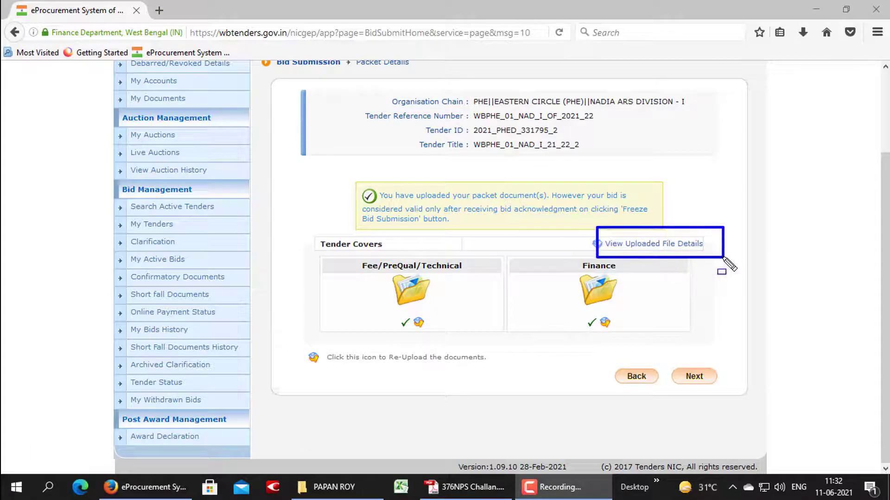
pyautogui.press('Escape')
pyautogui.click(669, 243)
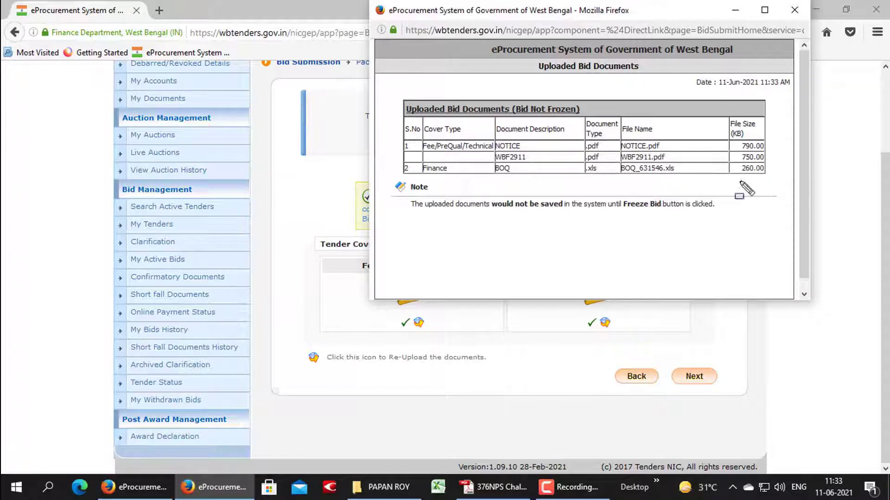
pyautogui.moveTo(411, 118)
pyautogui.mouseDown()
pyautogui.moveTo(600, 194)
pyautogui.moveTo(773, 192)
pyautogui.mouseUp()
pyautogui.press('Escape')
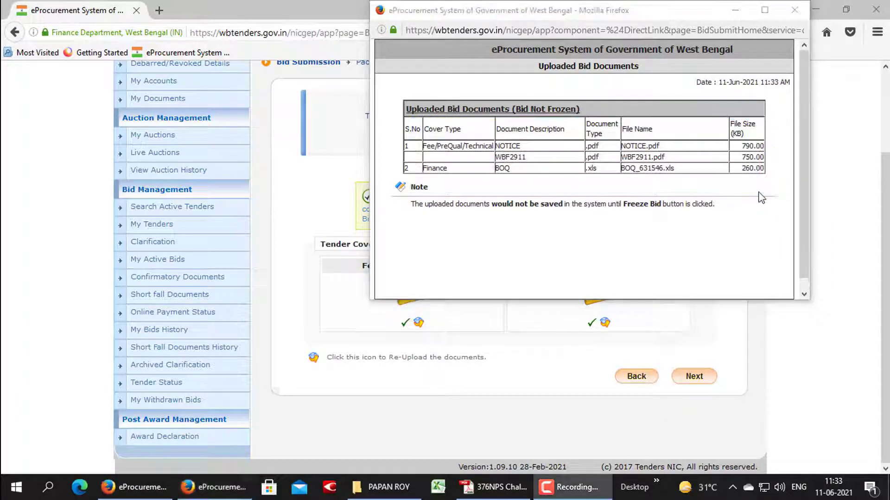
pyautogui.click(804, 14)
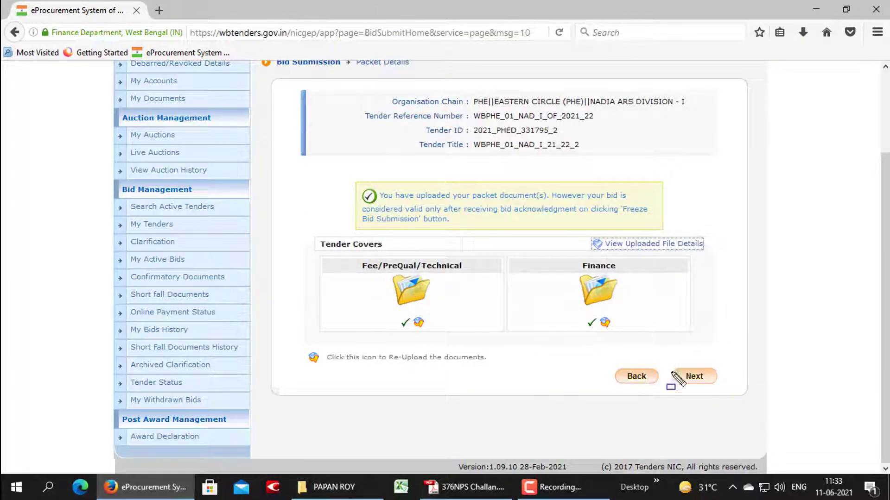
# Continue from the packet details to the bid summary and review its tender, payment and uploaded document sections
pyautogui.moveTo(667, 361); pyautogui.dragTo(746, 387)
pyautogui.press('Escape')
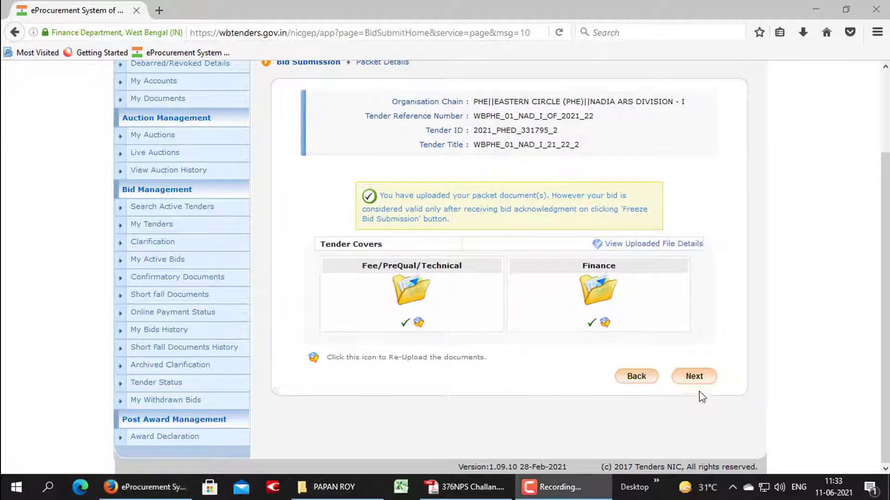
pyautogui.click(695, 377)
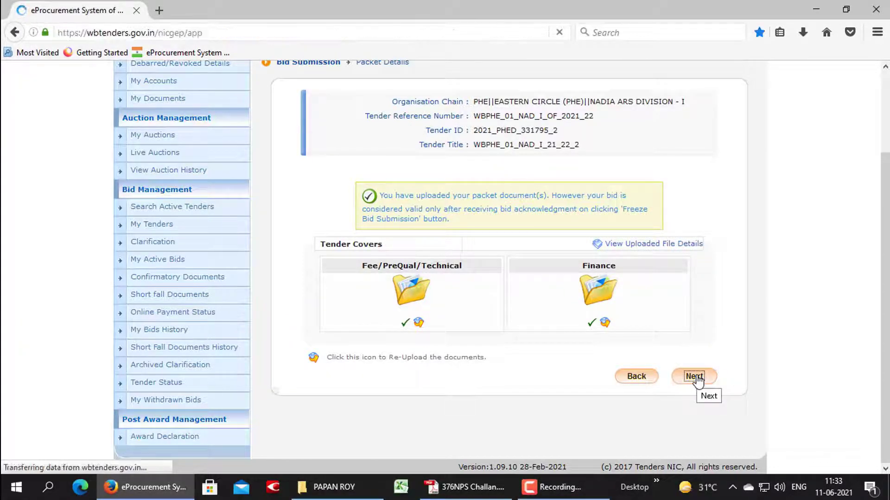
pyautogui.scroll(-5, 660, 302)
pyautogui.scroll(-5, 660, 302)
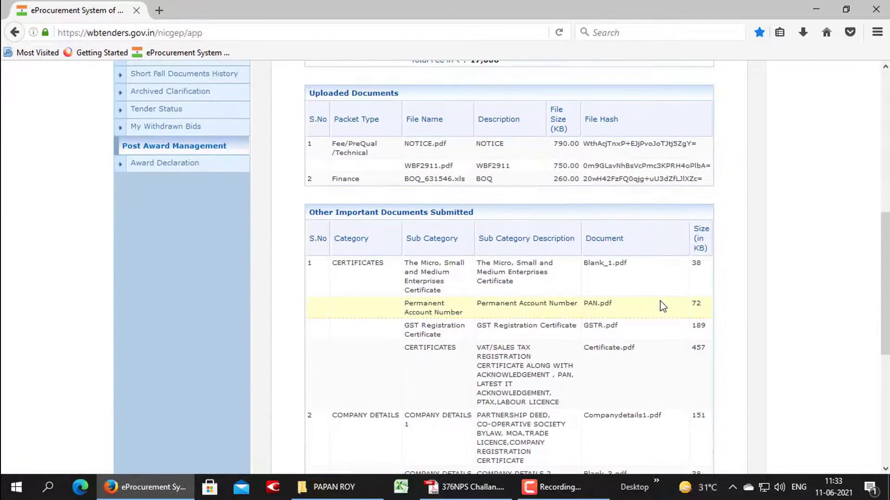
pyautogui.scroll(5, 664, 304)
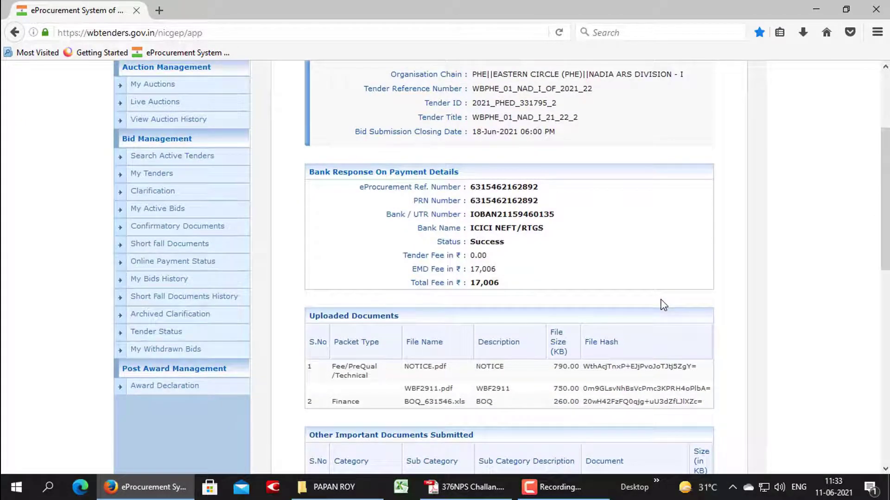
pyautogui.hotkey('ctrl', 'shift', 'd')
pyautogui.moveTo(465, 64)
pyautogui.mouseDown()
pyautogui.moveTo(481, 104)
pyautogui.moveTo(662, 157)
pyautogui.mouseUp()
pyautogui.moveTo(463, 173)
pyautogui.mouseDown()
pyautogui.moveTo(492, 276)
pyautogui.moveTo(574, 316)
pyautogui.mouseUp()
pyautogui.moveTo(313, 348); pyautogui.dragTo(685, 417)
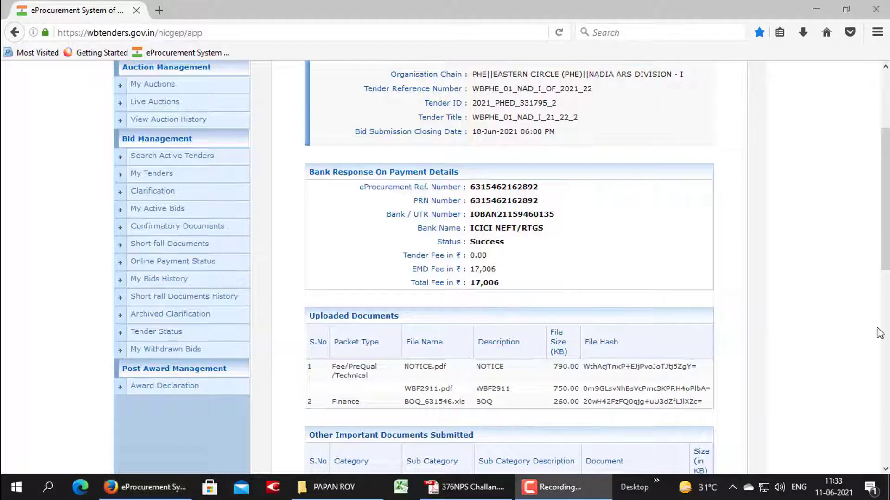
# Submit and freeze the bid at the end of the bid summary
pyautogui.scroll(-10, 879, 333)
pyautogui.scroll(-1, 879, 333)
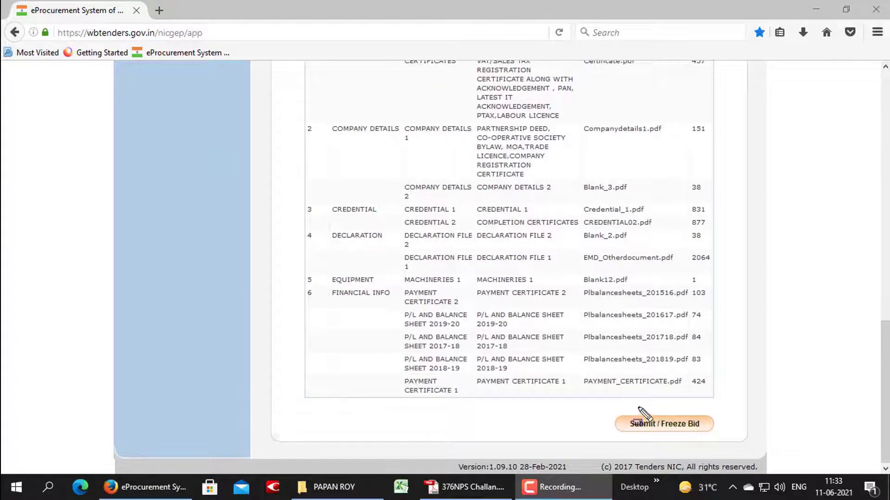
pyautogui.moveTo(620, 405); pyautogui.dragTo(746, 443)
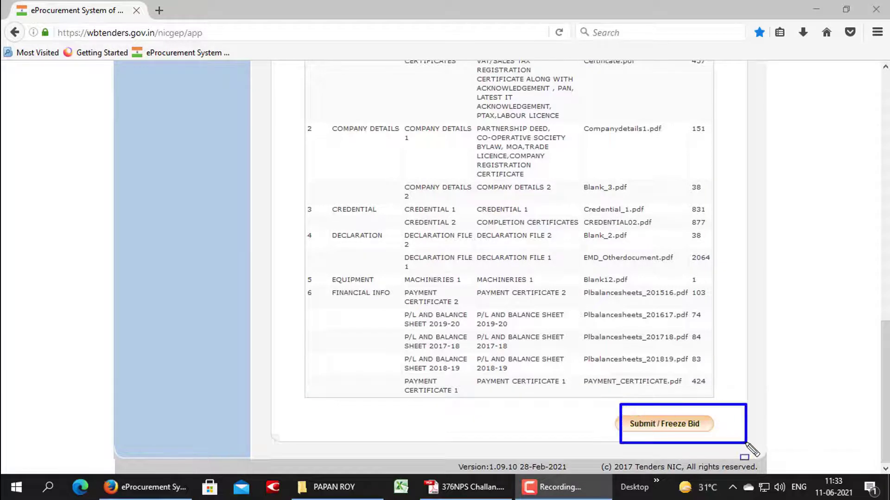
pyautogui.click(668, 425)
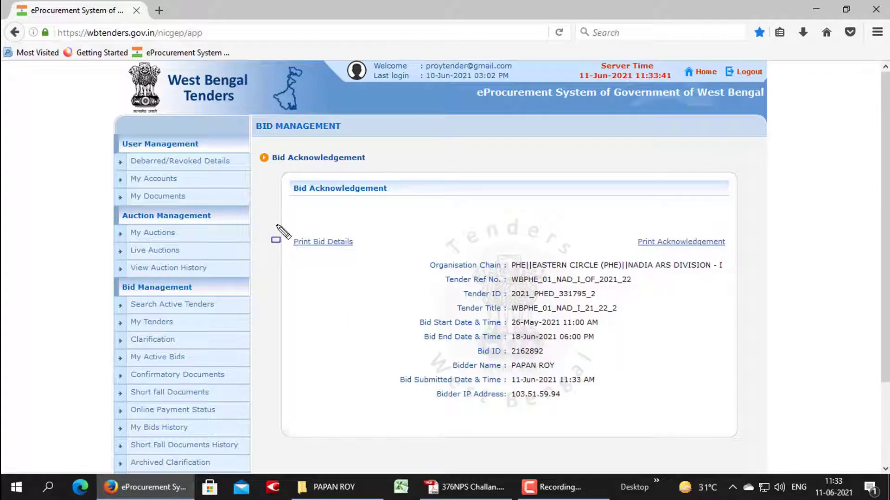
# Open the printable bid details from the acknowledgement and choose the Brother DCP-L2540DW series printer for printing them
pyautogui.moveTo(279, 228); pyautogui.dragTo(379, 260)
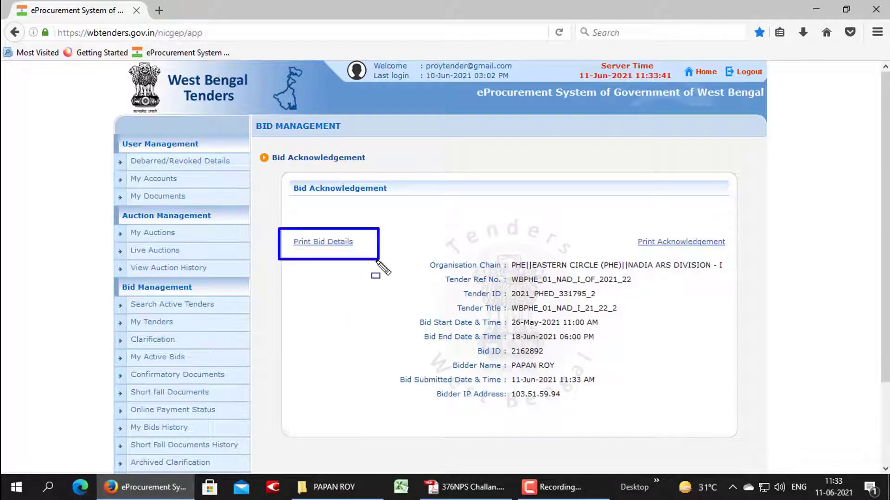
pyautogui.click(340, 244)
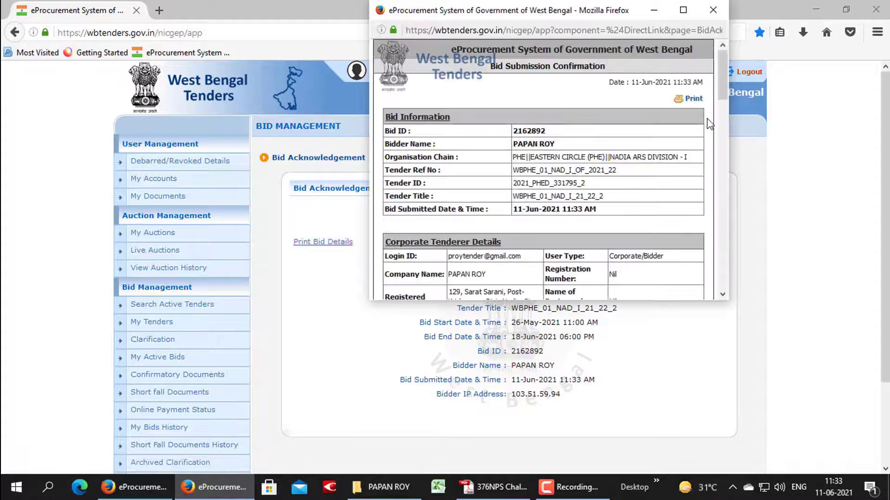
pyautogui.click(694, 98)
pyautogui.click(579, 97)
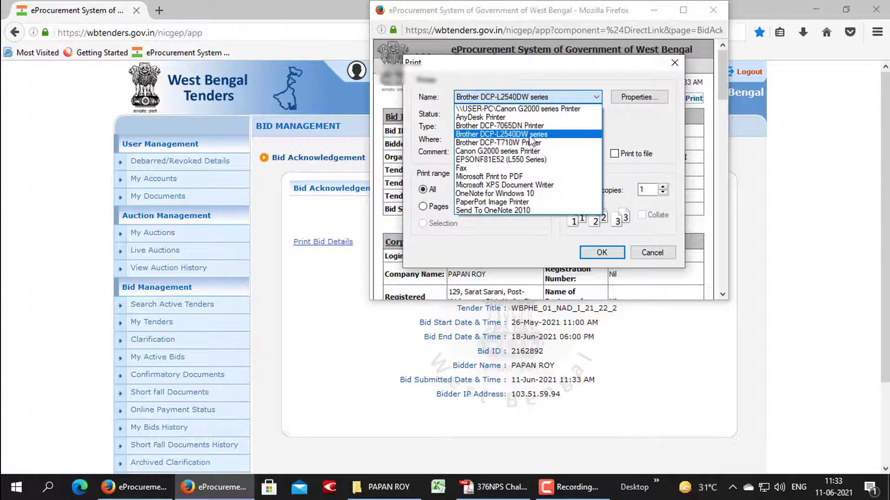
pyautogui.click(509, 134)
# Set the printer to 2-sided output, print all pages of the bid submission confirmation and close its window
pyautogui.click(638, 97)
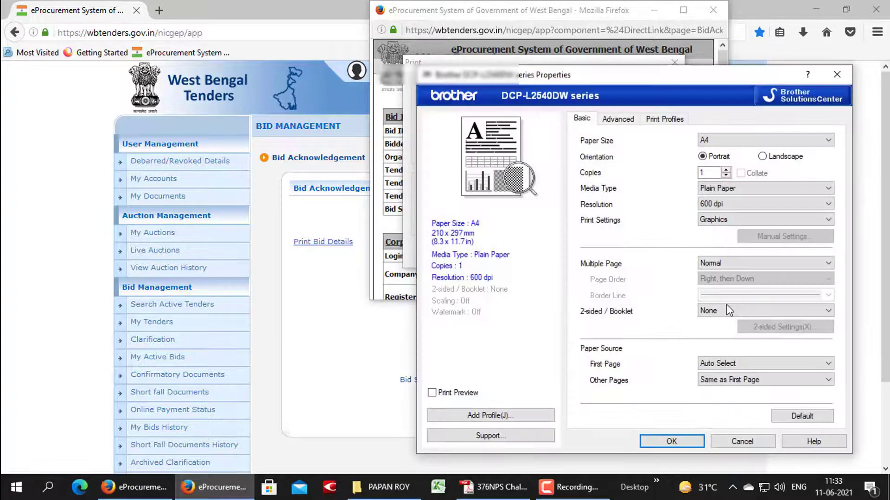
pyautogui.click(726, 311)
pyautogui.click(721, 322)
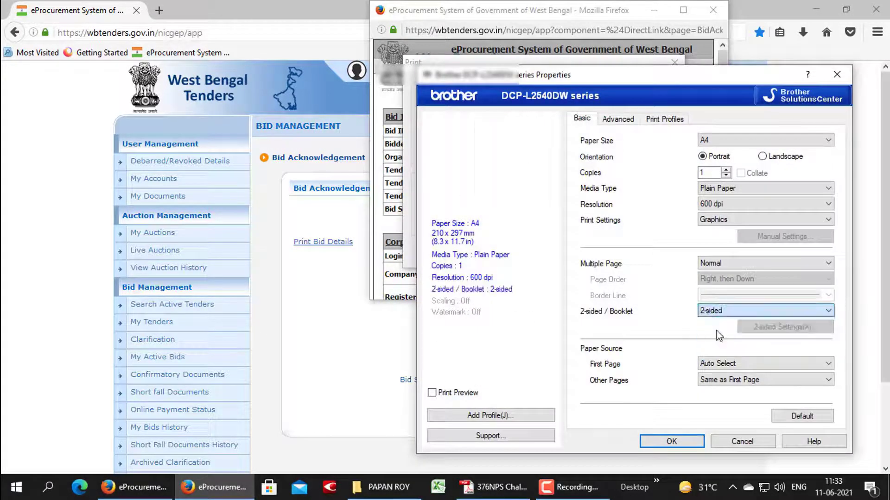
pyautogui.click(671, 442)
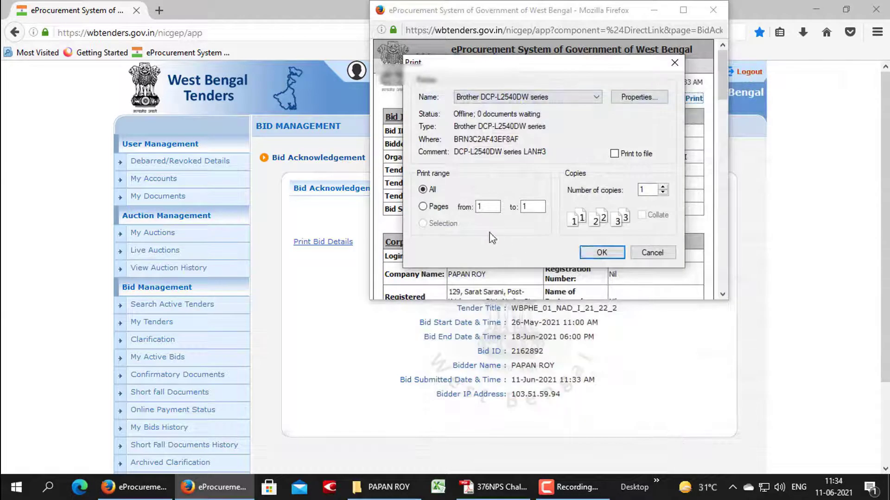
pyautogui.click(611, 253)
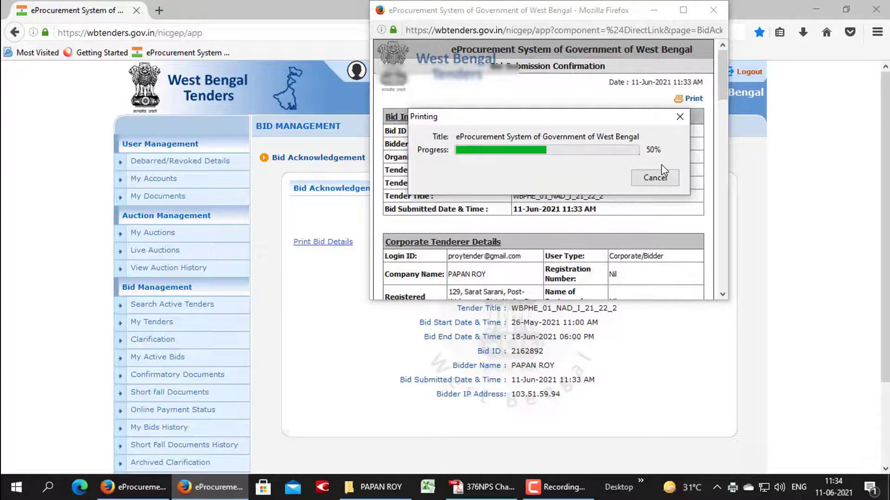
pyautogui.click(712, 10)
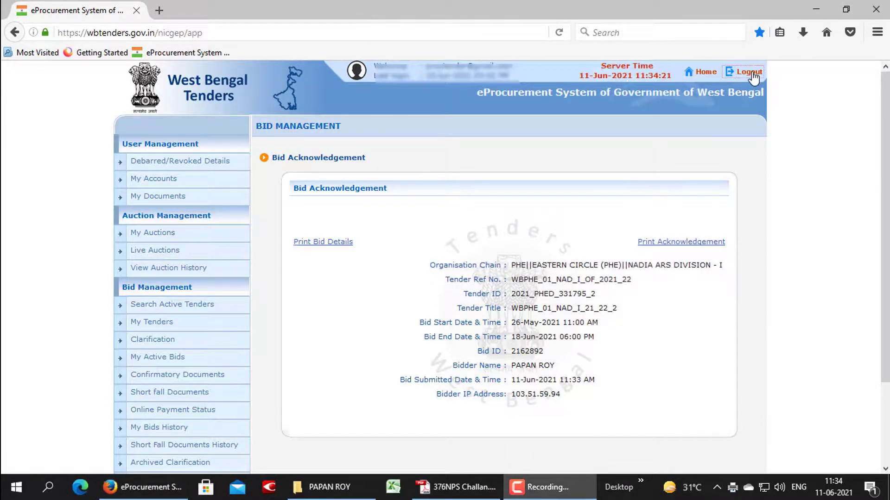